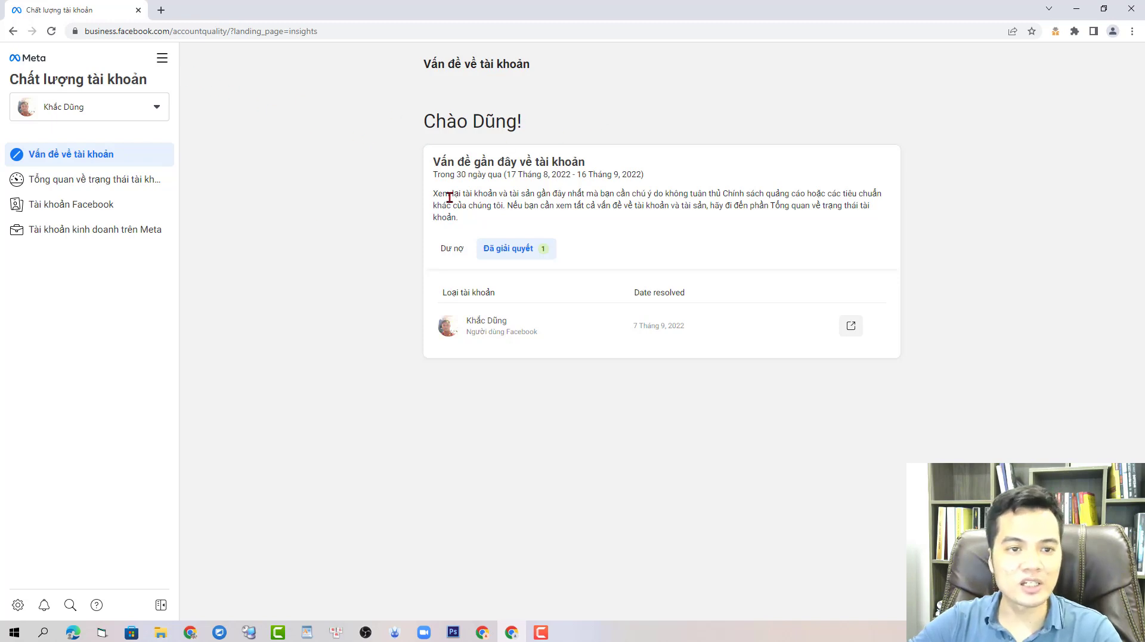
Review the Facebook account's restored advertising notice in Account Quality, then show all business tools.
{"action": "left_click", "coordinate": [108, 206]}
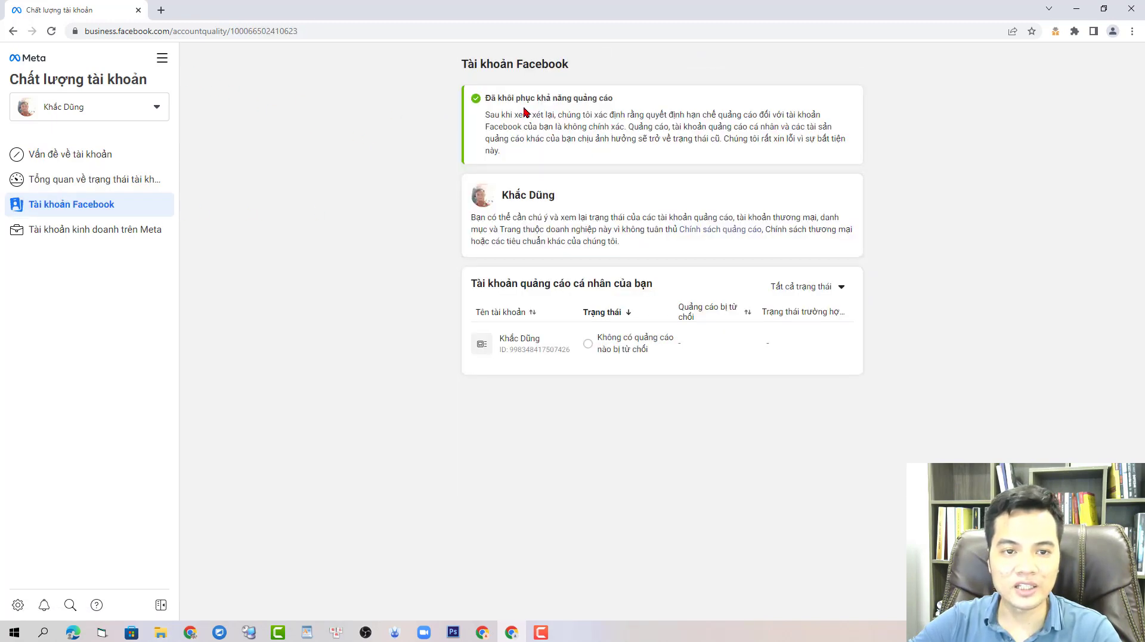
{"action": "left_click_drag", "start_coordinate": [517, 114], "coordinate": [696, 115]}
{"action": "left_click", "coordinate": [576, 156]}
{"action": "left_click_drag", "start_coordinate": [525, 138], "coordinate": [503, 103]}
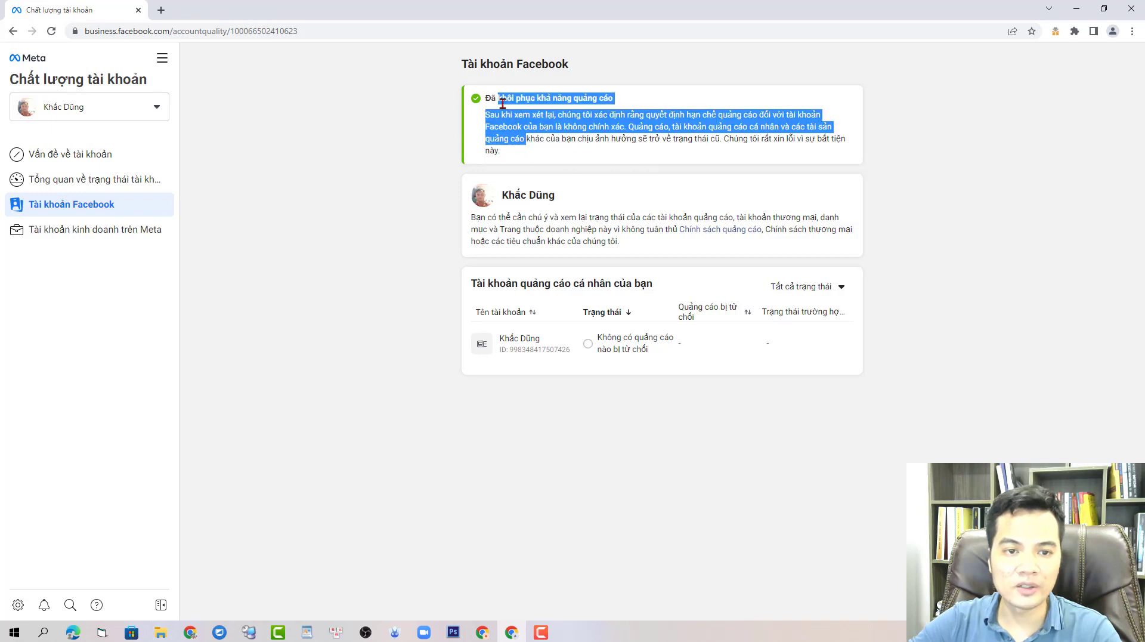
{"action": "left_click", "coordinate": [365, 127]}
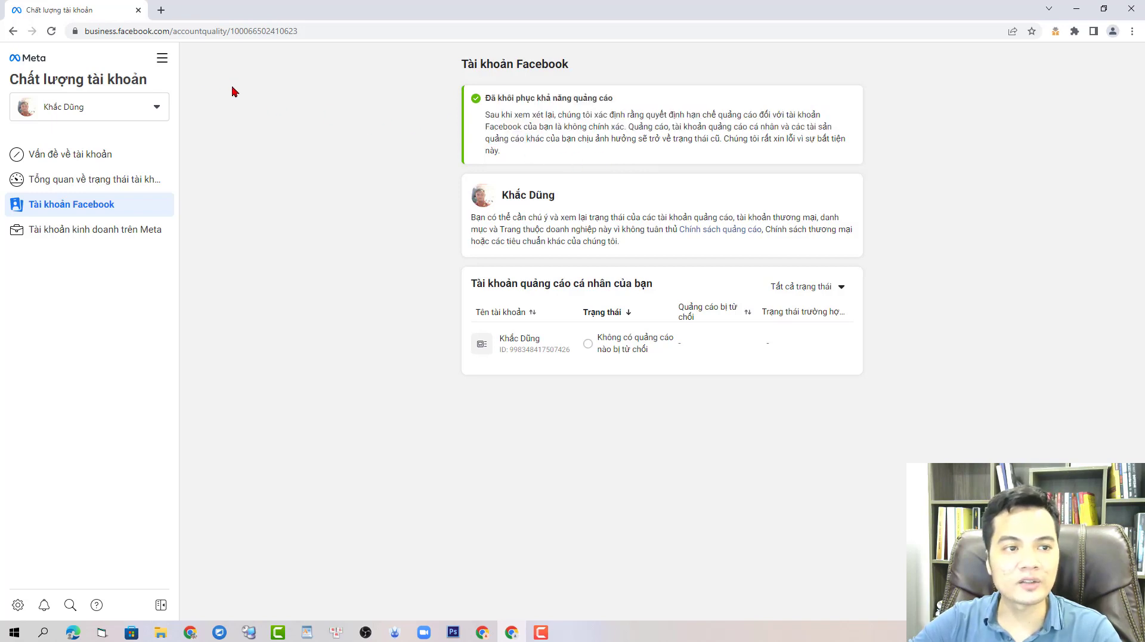
{"action": "left_click", "coordinate": [161, 58]}
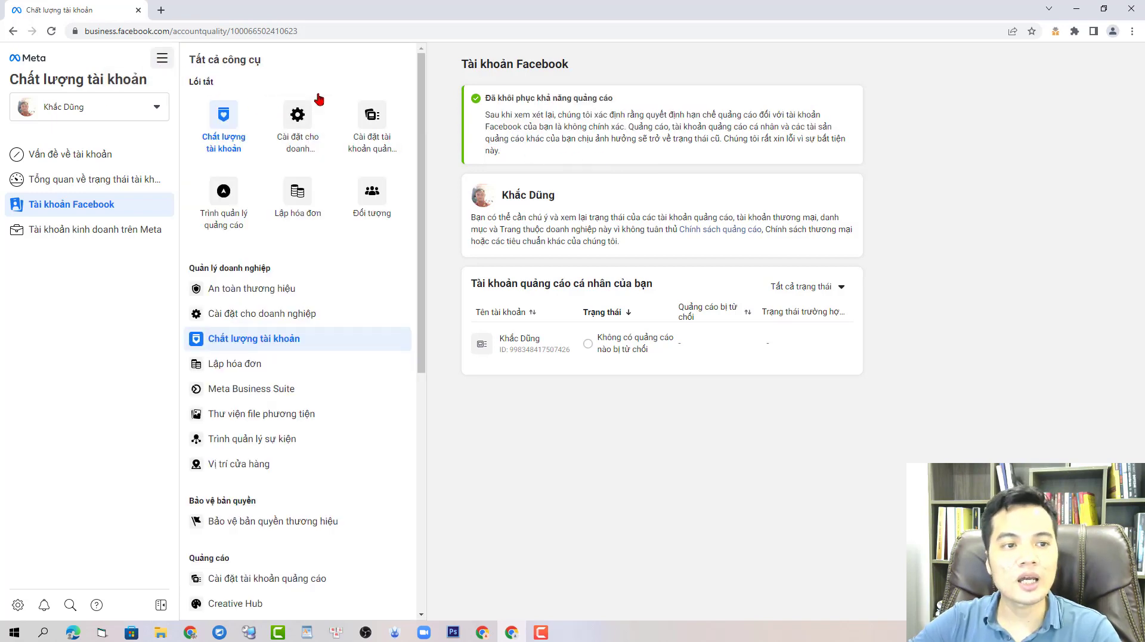
Go from the ad account list to its payment settings and start adding a payment method.
{"action": "left_click", "coordinate": [370, 129]}
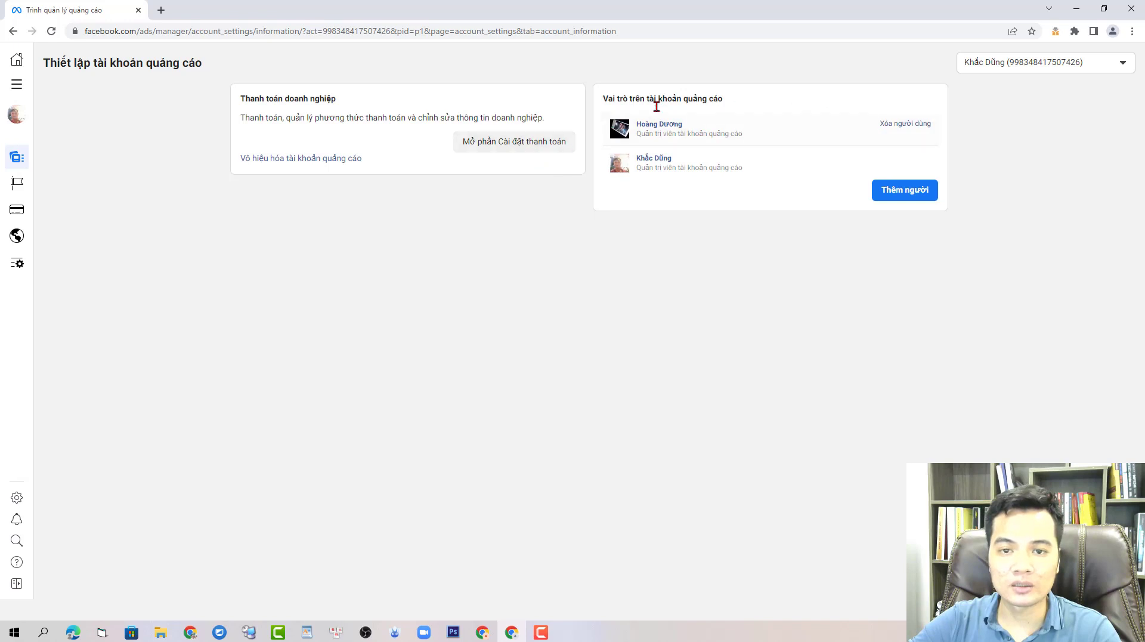
{"action": "left_click", "coordinate": [996, 65]}
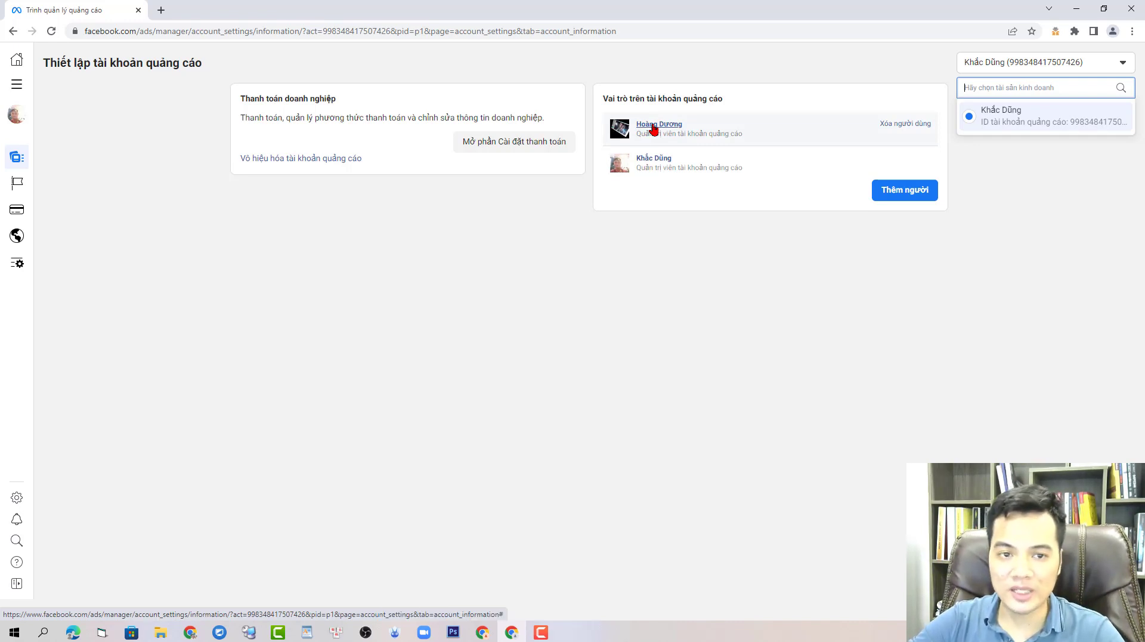
{"action": "left_click", "coordinate": [523, 143]}
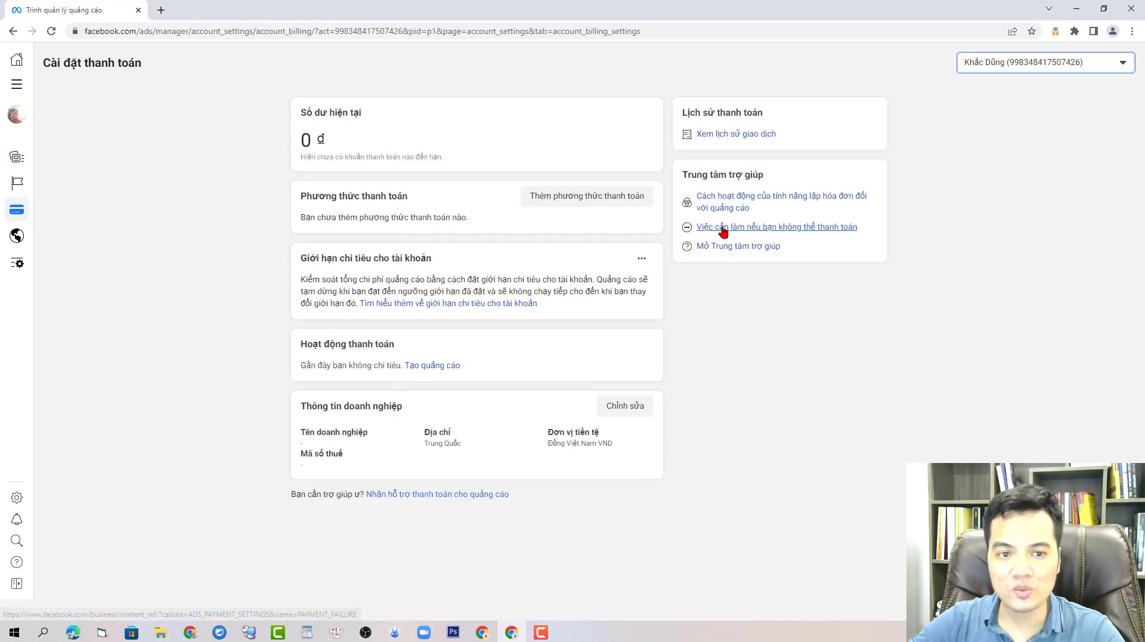
{"action": "left_click_drag", "start_coordinate": [463, 444], "coordinate": [427, 441]}
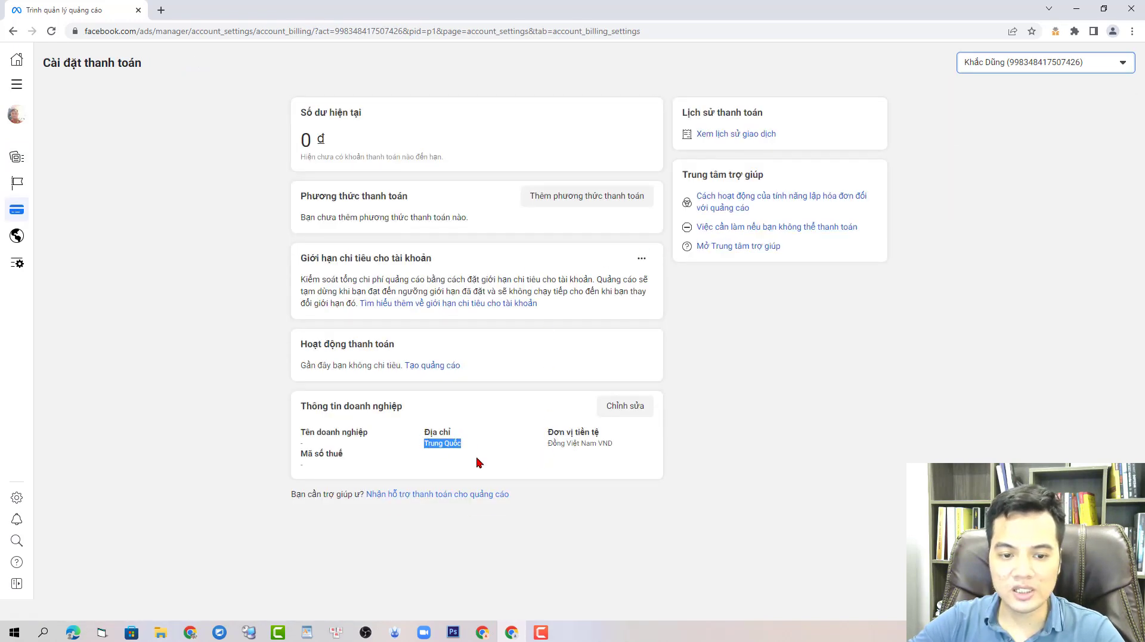
{"action": "left_click", "coordinate": [613, 206]}
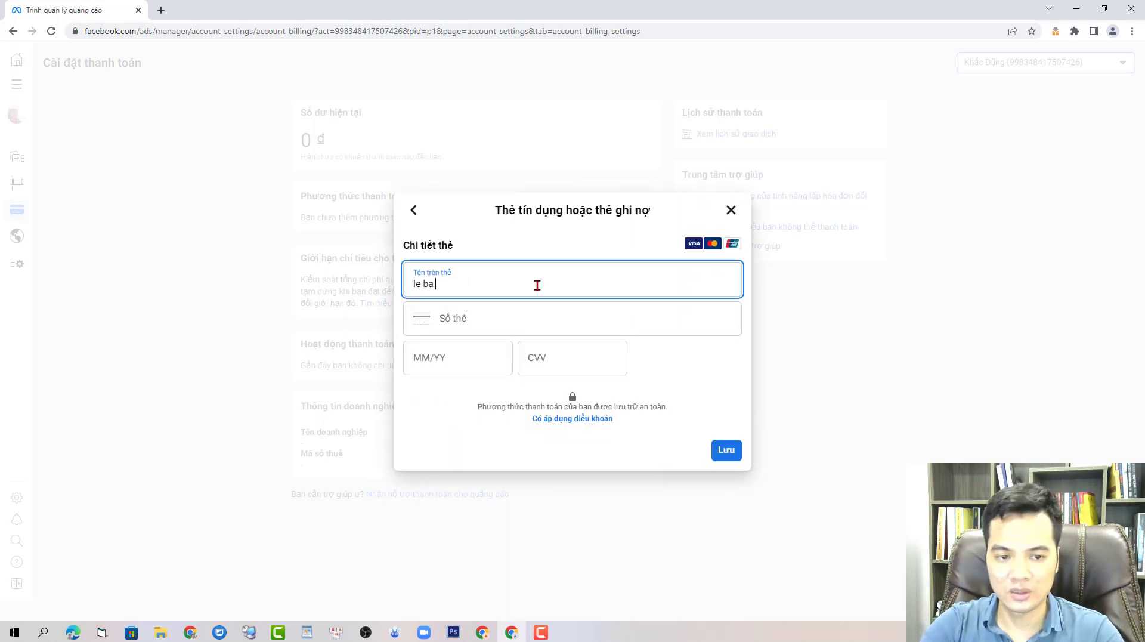
Enter the Visa card details and save the card as the default payment method.
{"action": "key", "text": "Tab"}
{"action": "type", "text": "45"}
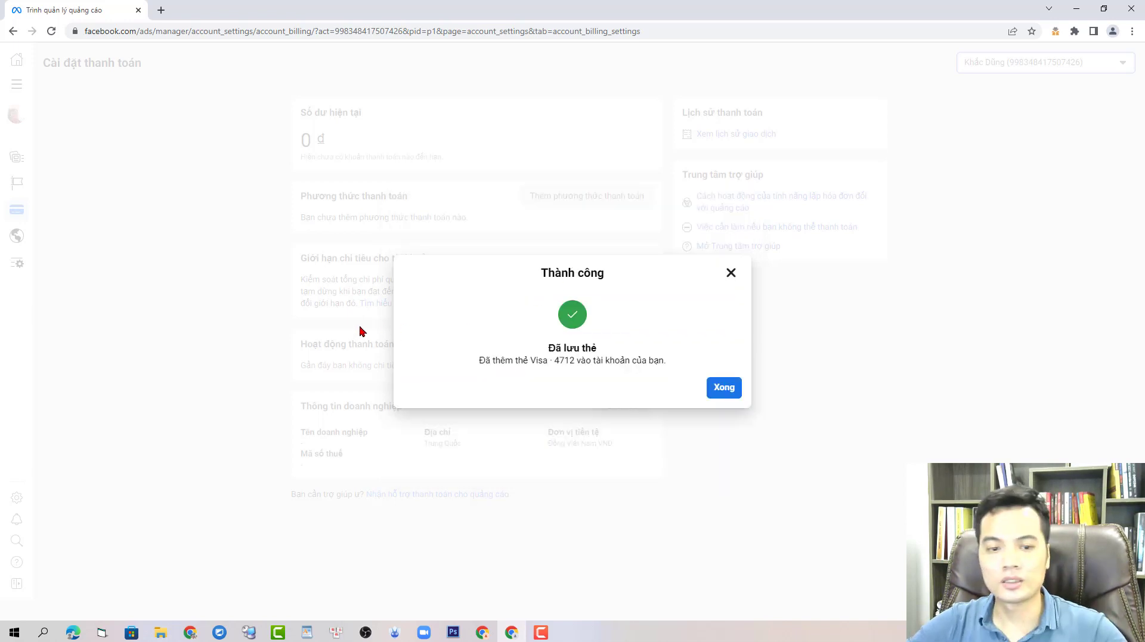
{"action": "left_click", "coordinate": [726, 389]}
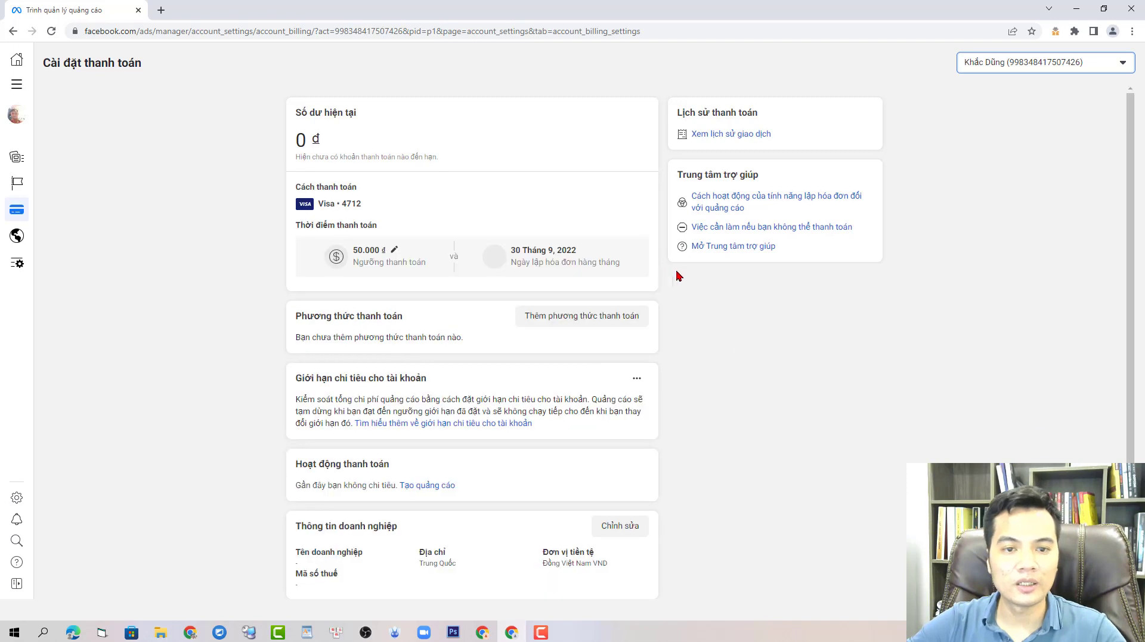
{"action": "left_click_drag", "start_coordinate": [262, 176], "coordinate": [742, 455]}
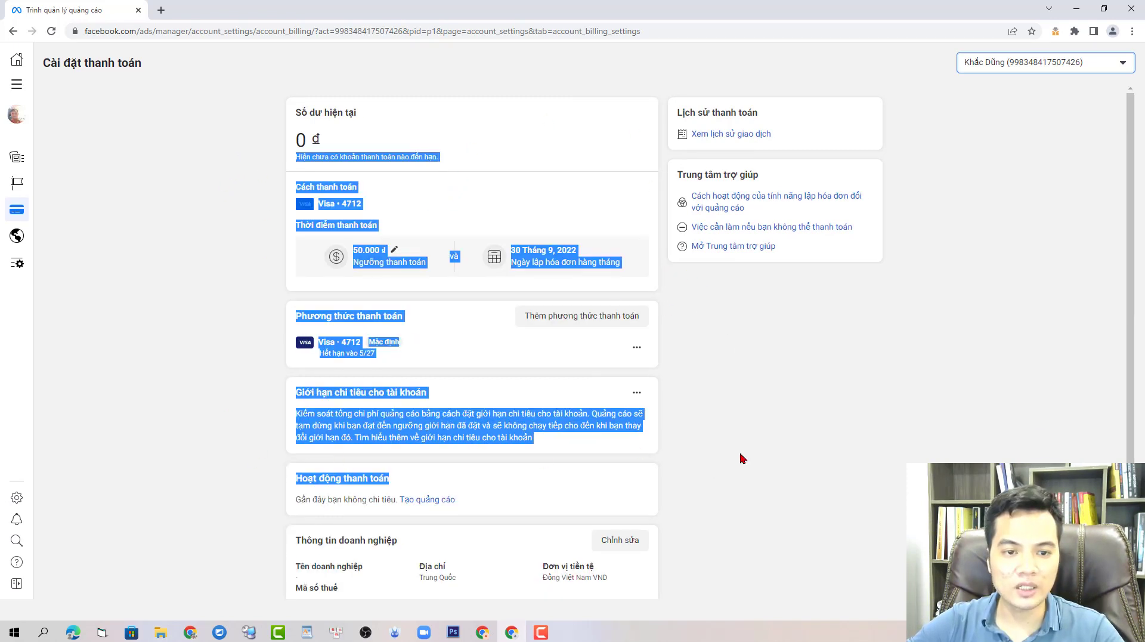
{"action": "left_click", "coordinate": [742, 455]}
Open Facebook in a new browser tab and view the account's profile page.
{"action": "left_click", "coordinate": [161, 10]}
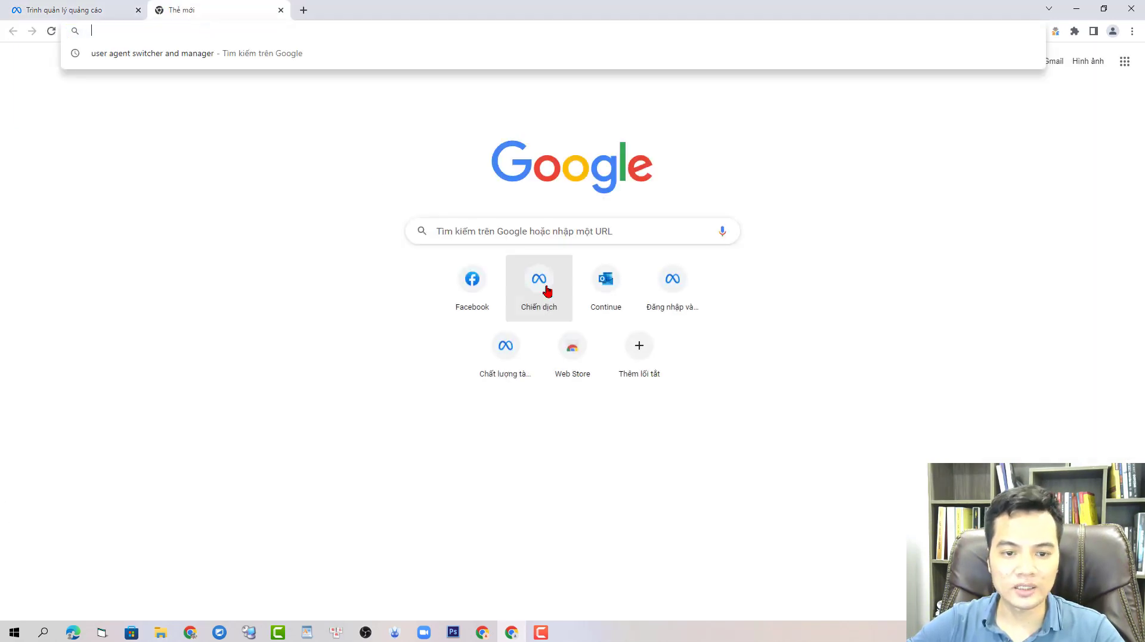
{"action": "left_click", "coordinate": [481, 287]}
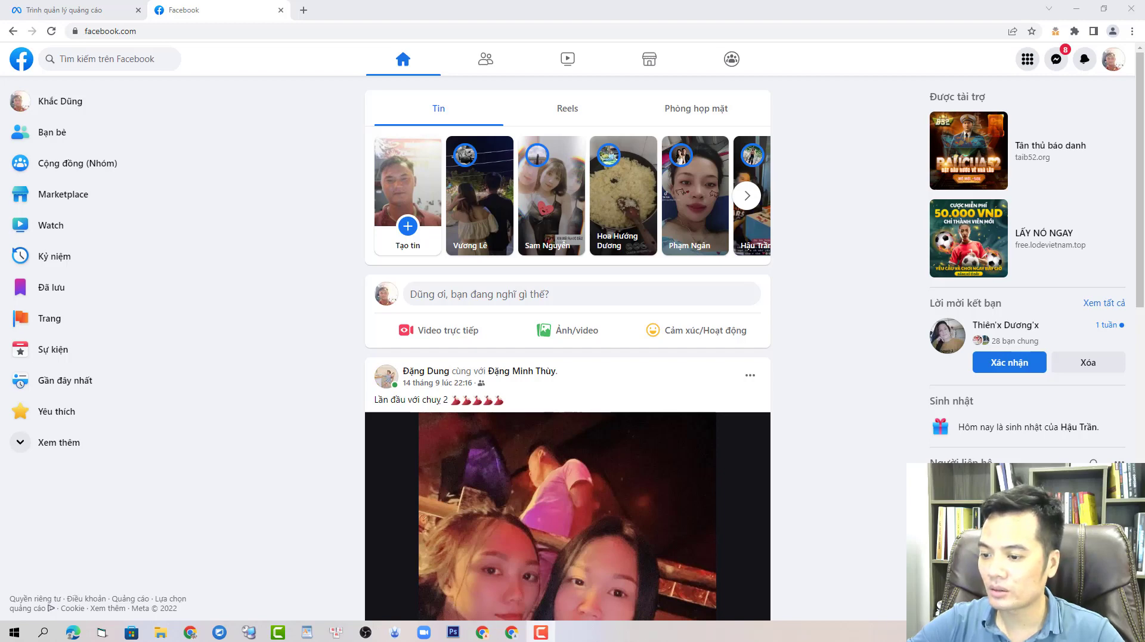
{"action": "left_click", "coordinate": [59, 102]}
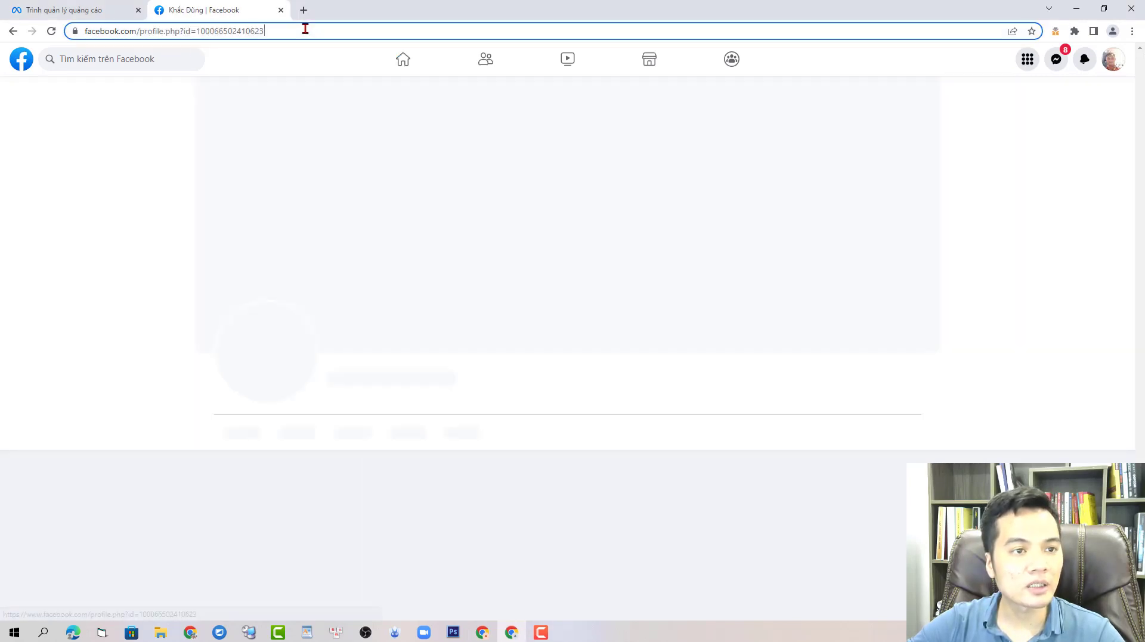
{"action": "left_click", "coordinate": [305, 29]}
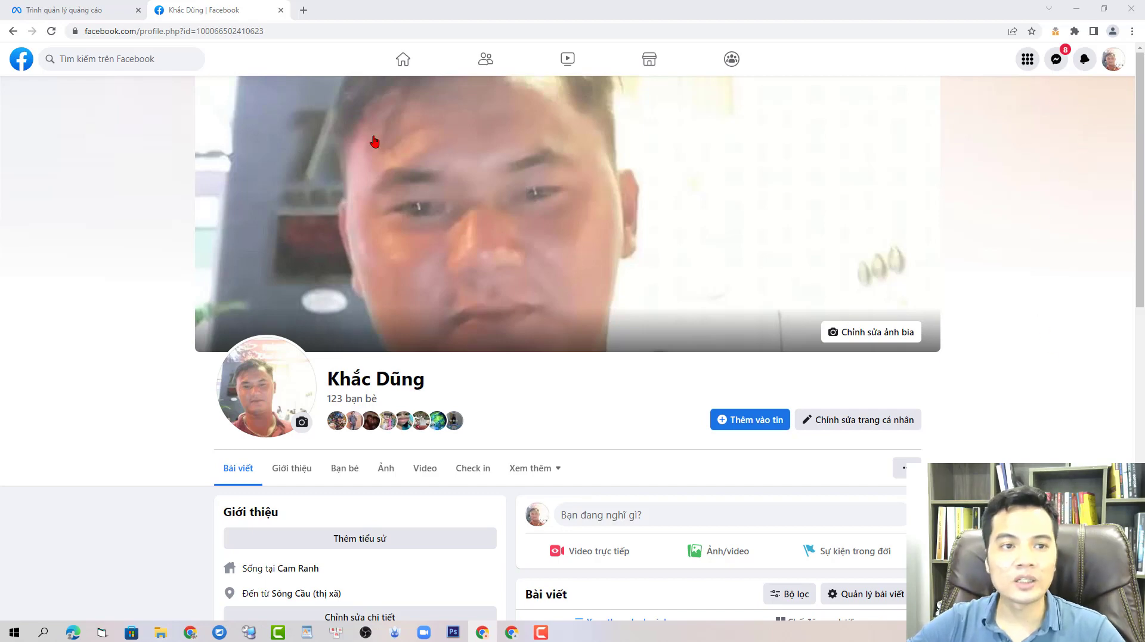
Return to News Feed and open the Nanio Shop Page invitations from the new notification.
{"action": "left_click", "coordinate": [403, 59]}
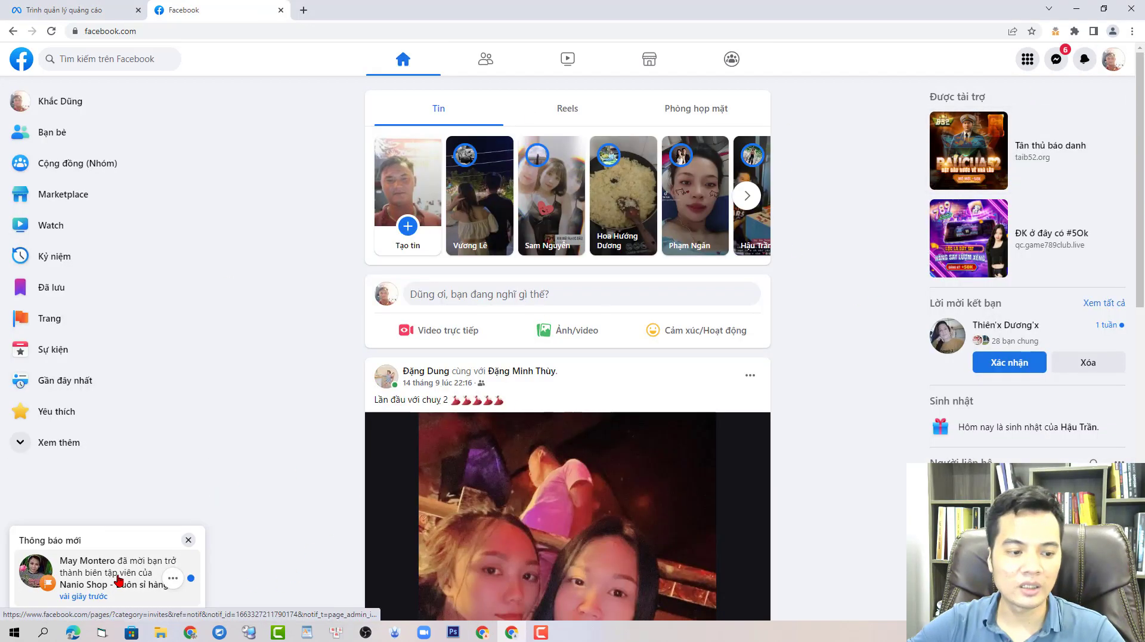
{"action": "left_click", "coordinate": [119, 580]}
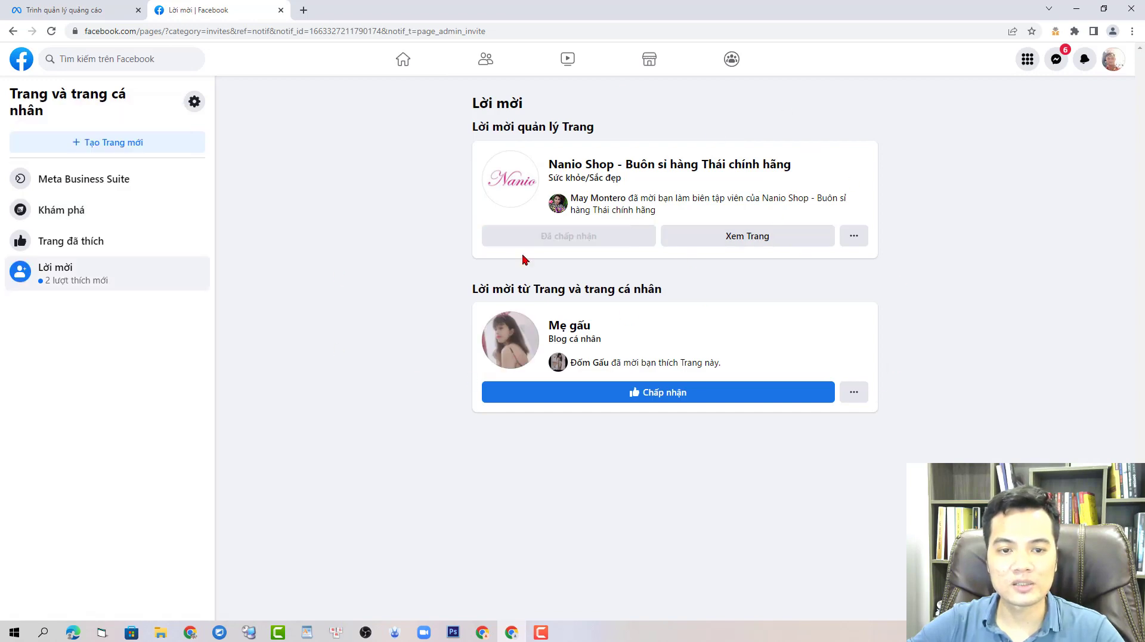
{"action": "left_click", "coordinate": [65, 7]}
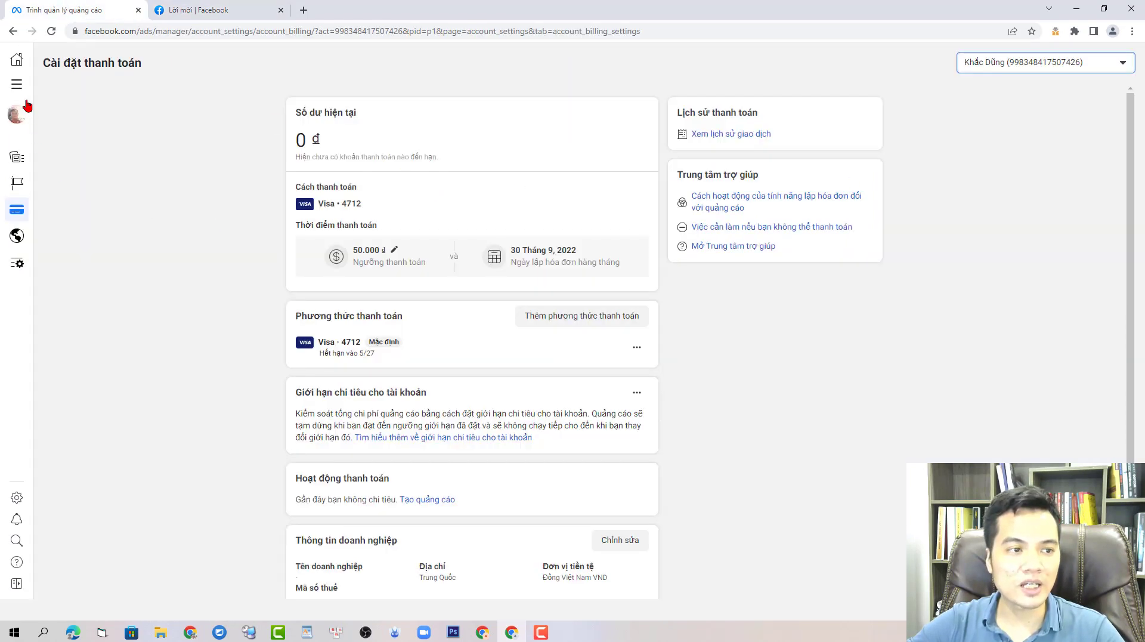
{"action": "left_click", "coordinate": [195, 8]}
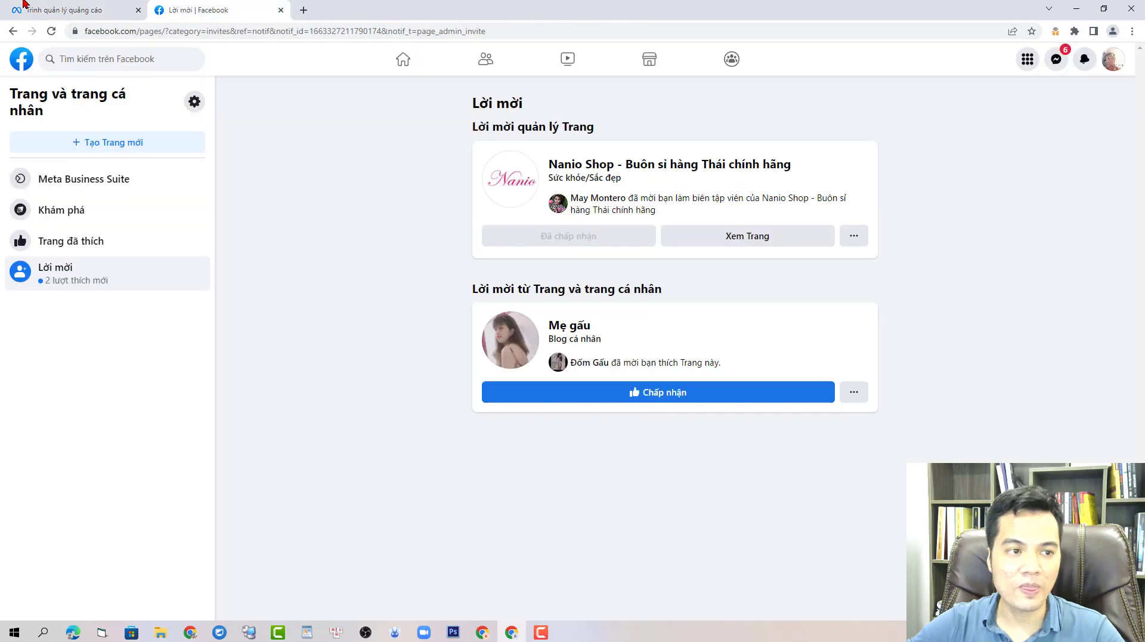
{"action": "left_click", "coordinate": [144, 28]}
Load facebook.com/adsmanager, confirm the Nanio Shop Page in Account Overview, and start a new campaign.
{"action": "type", "text": "https://www.facebook.com/adsmanager/"}
{"action": "key", "text": "Return"}
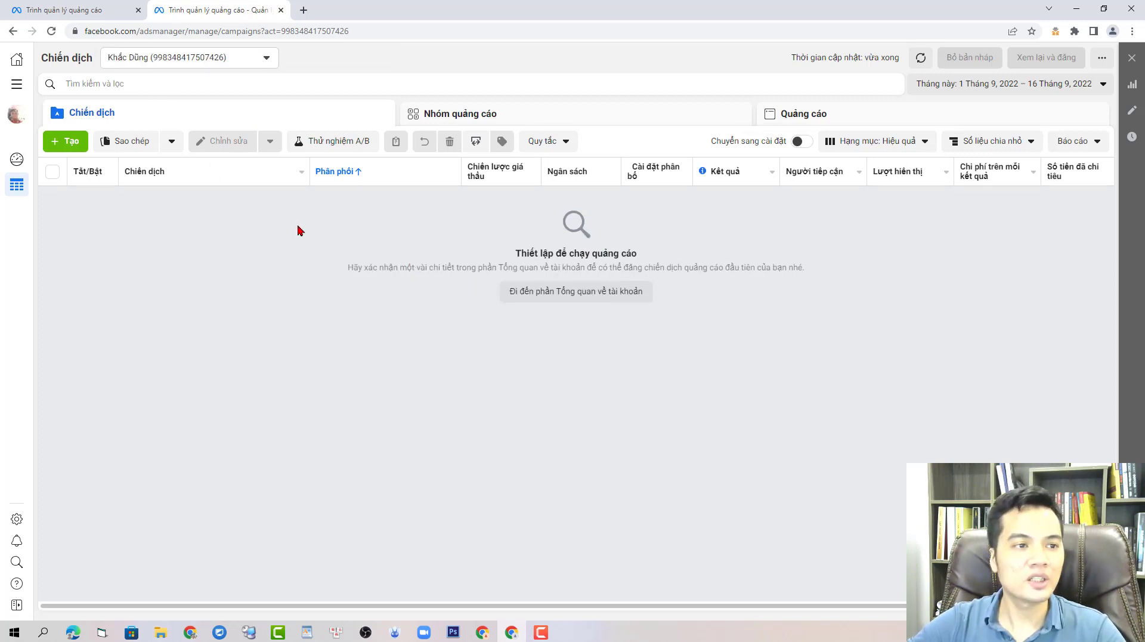
{"action": "left_click", "coordinate": [17, 159]}
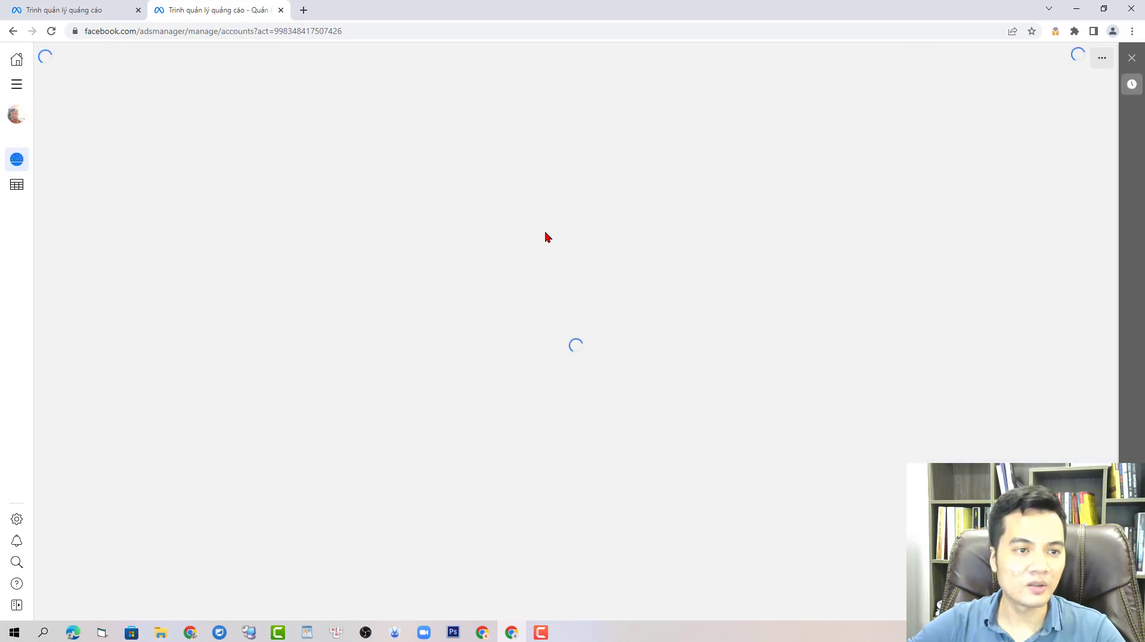
{"action": "left_click", "coordinate": [679, 469]}
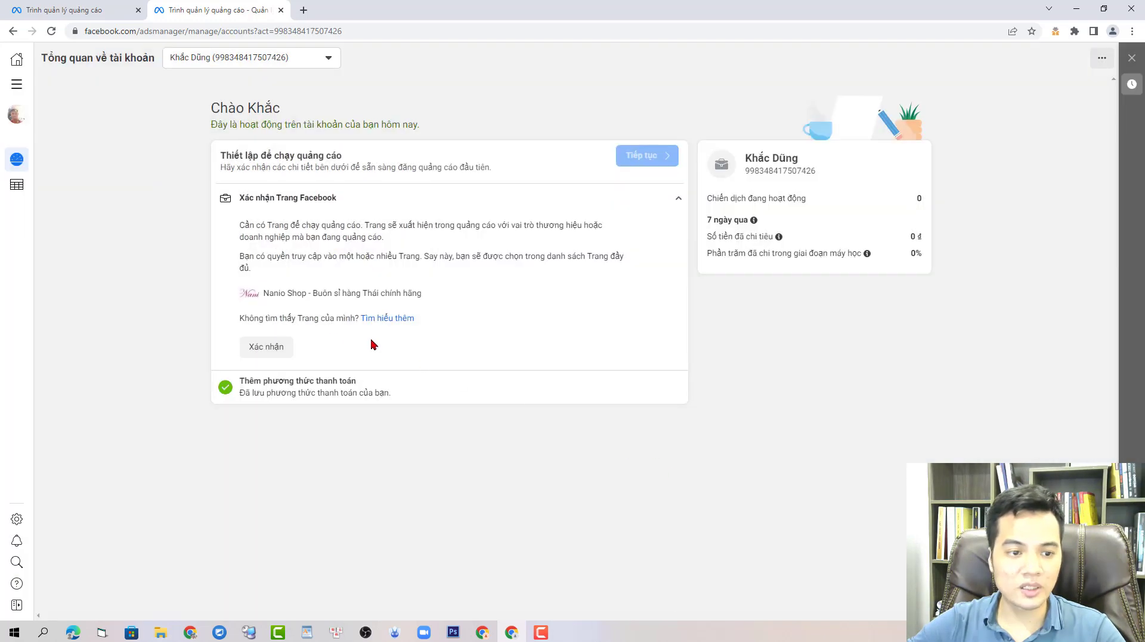
{"action": "left_click", "coordinate": [265, 347]}
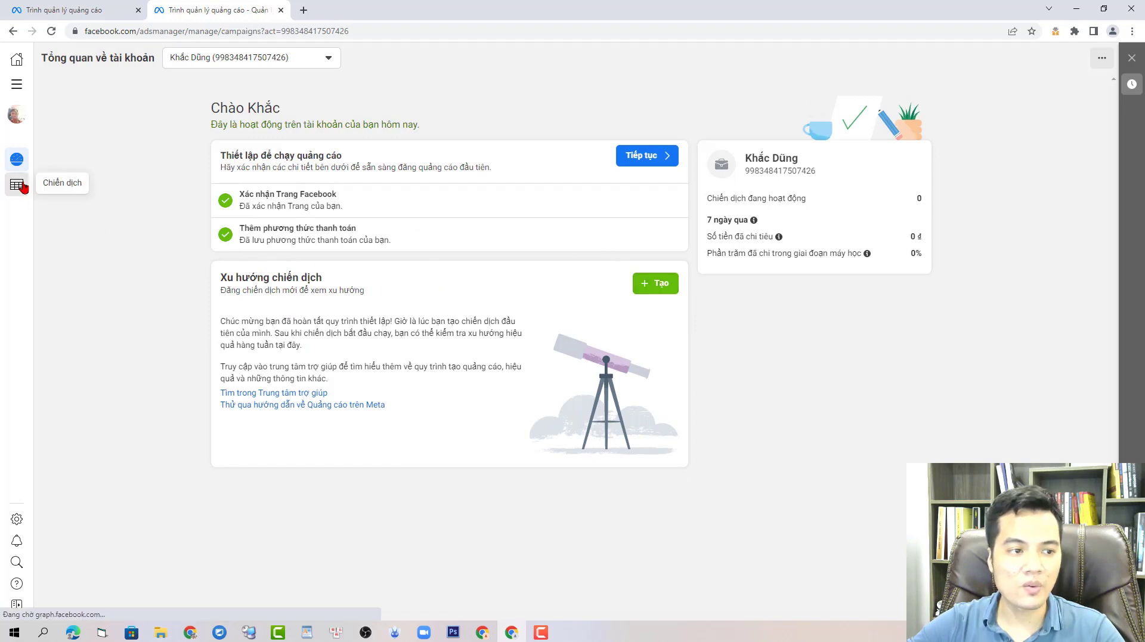
{"action": "left_click", "coordinate": [17, 184]}
{"action": "left_click", "coordinate": [66, 141]}
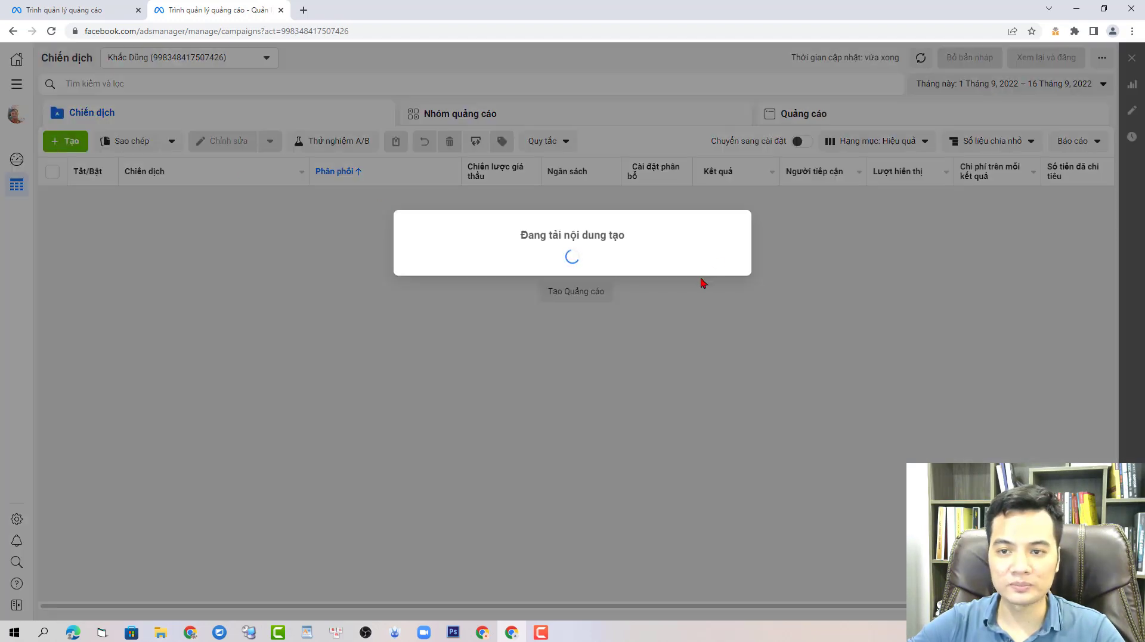
Create a Lượt tương tác campaign named 35a1 and go to its ad set.
{"action": "left_click", "coordinate": [485, 358]}
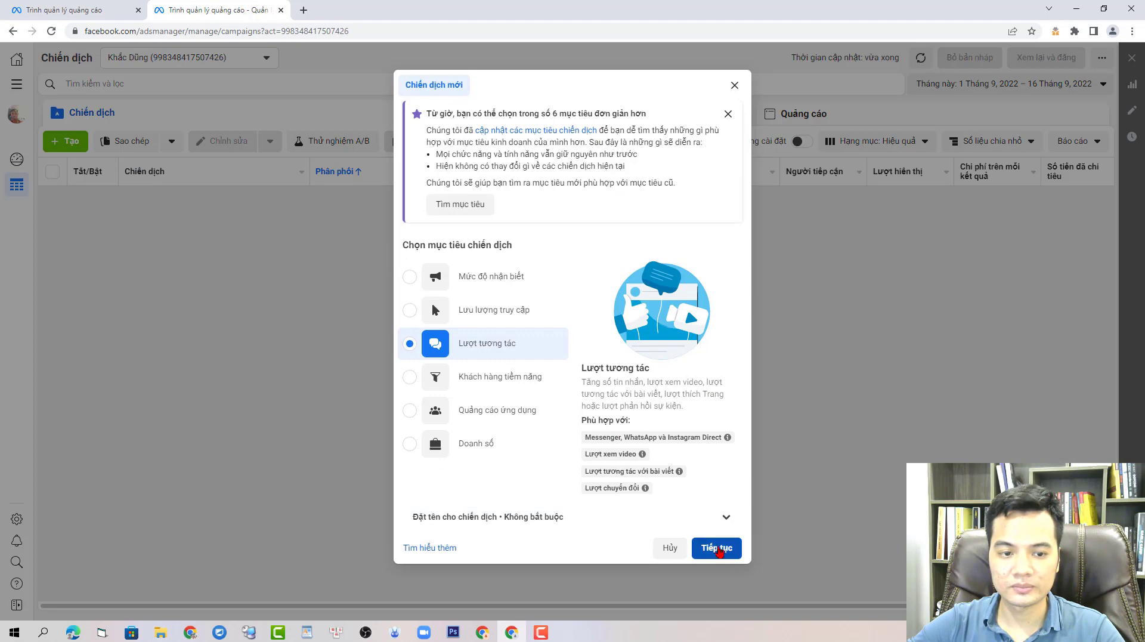
{"action": "left_click", "coordinate": [719, 546]}
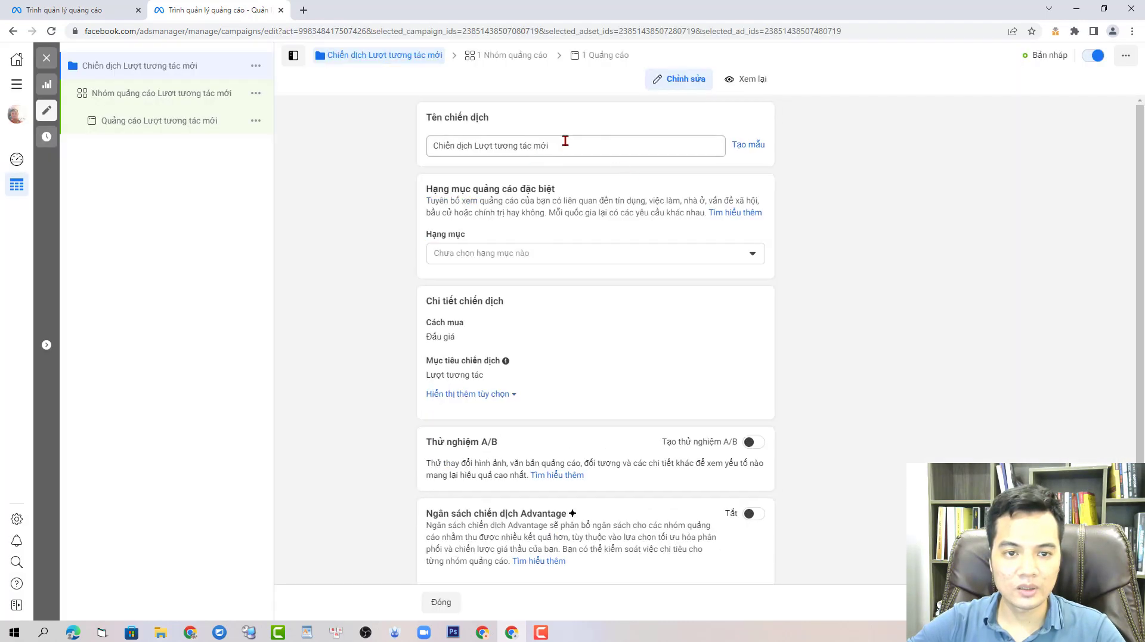
{"action": "left_click_drag", "start_coordinate": [566, 141], "coordinate": [358, 146]}
{"action": "type", "text": "1"}
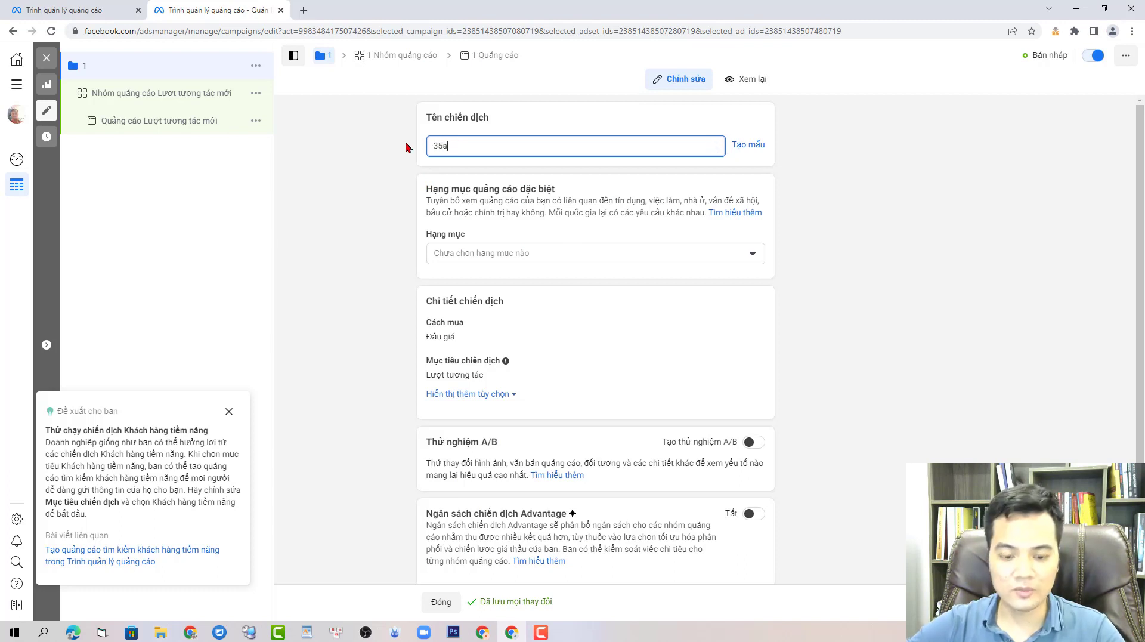
{"action": "left_click", "coordinate": [414, 57]}
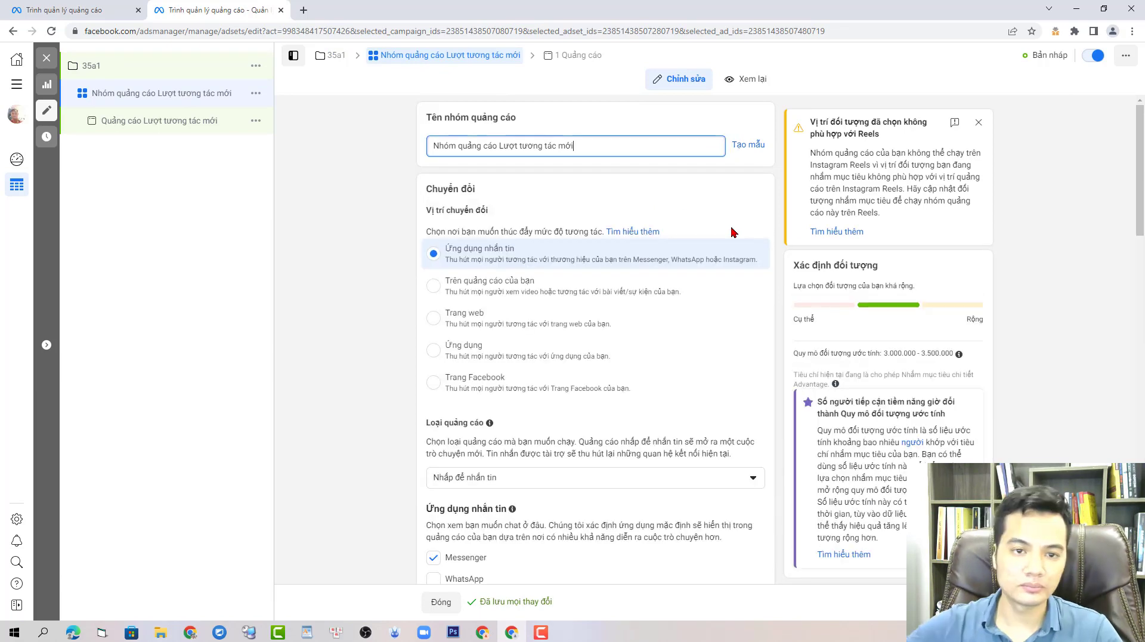
Rename the ad set to a1.
{"action": "left_click_drag", "start_coordinate": [590, 145], "coordinate": [374, 153]}
{"action": "type", "text": "a1"}
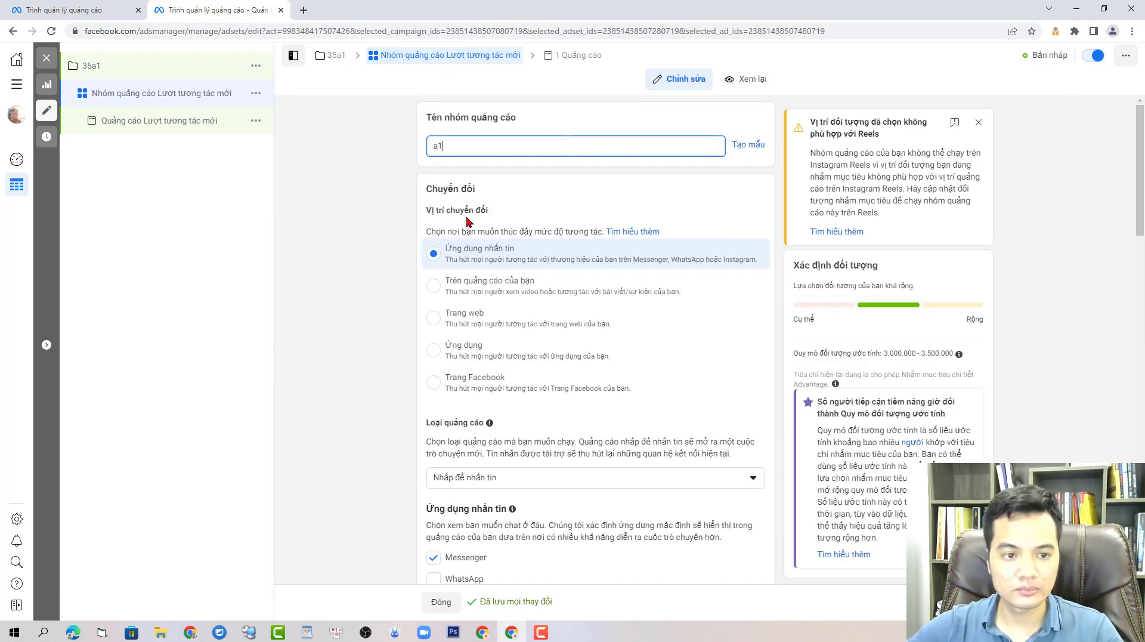
{"action": "left_click", "coordinate": [419, 221]}
{"action": "scroll", "coordinate": [601, 266], "scroll_direction": "down", "scroll_amount": 6}
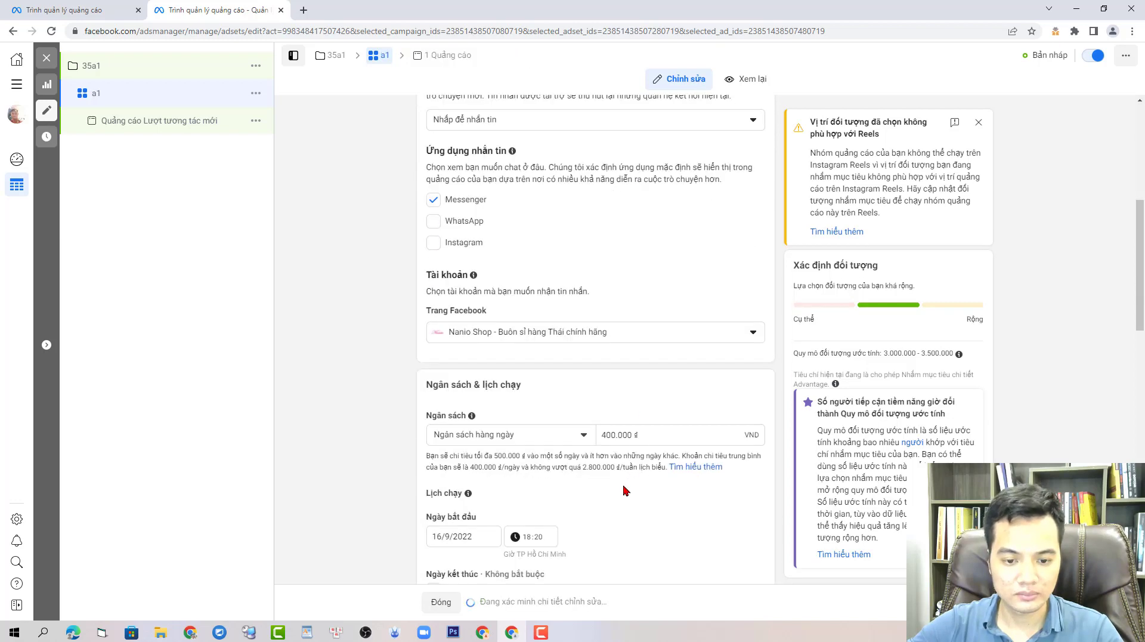
{"action": "scroll", "coordinate": [570, 440], "scroll_direction": "down", "scroll_amount": 7}
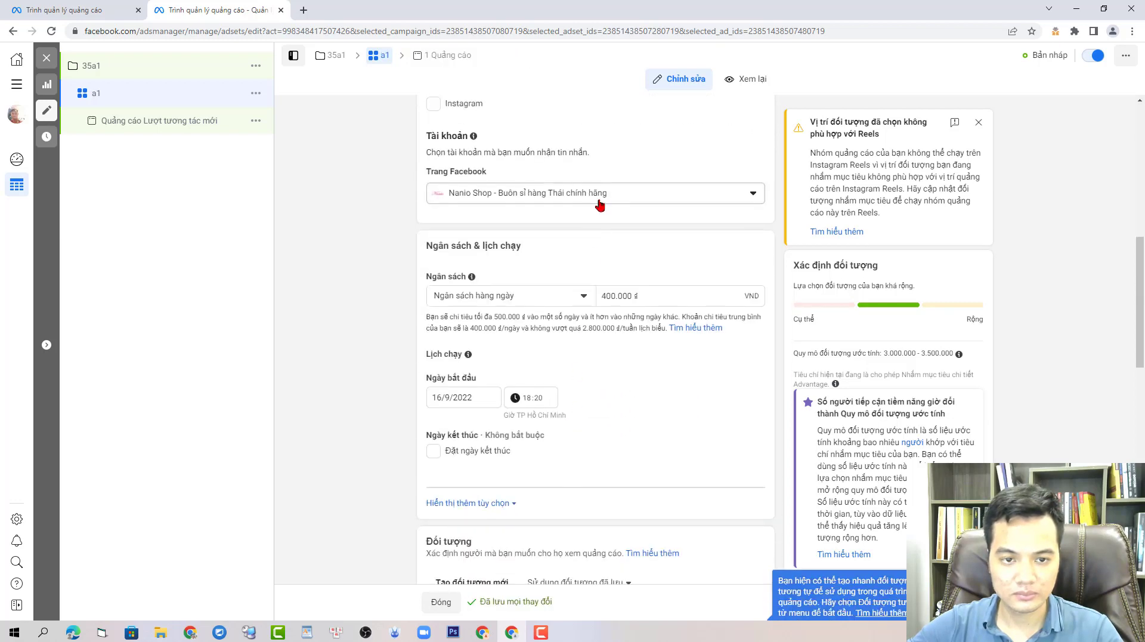
{"action": "scroll", "coordinate": [564, 429], "scroll_direction": "down", "scroll_amount": 2}
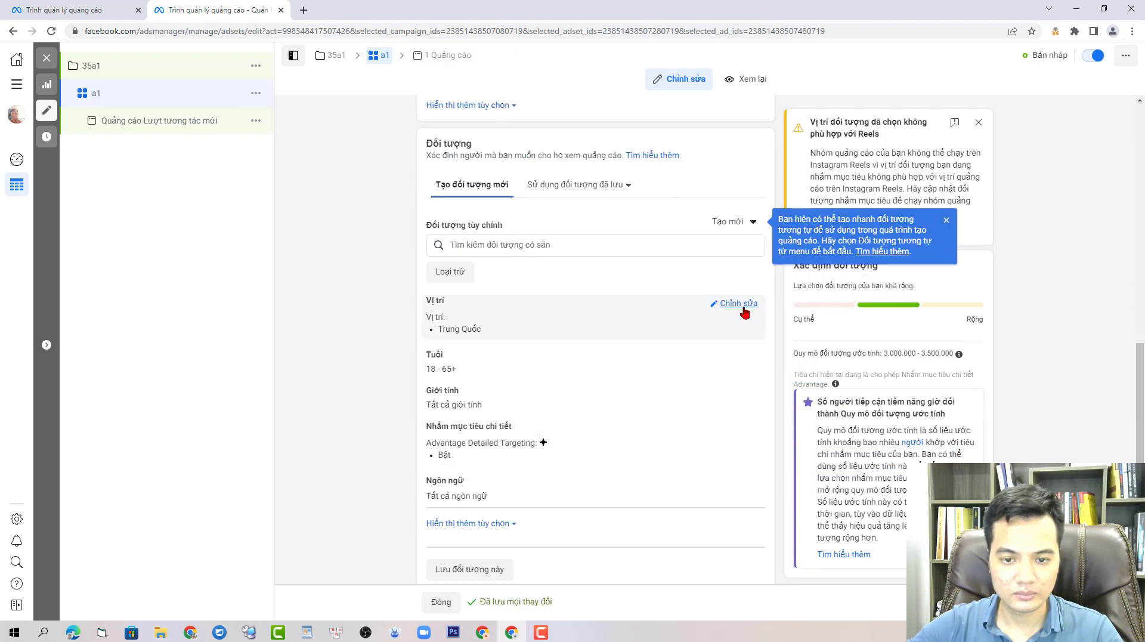
Change the target location from Trung Quốc to Việt Nam.
{"action": "left_click", "coordinate": [741, 303]}
{"action": "left_click", "coordinate": [589, 406]}
{"action": "type", "text": "vietnam"}
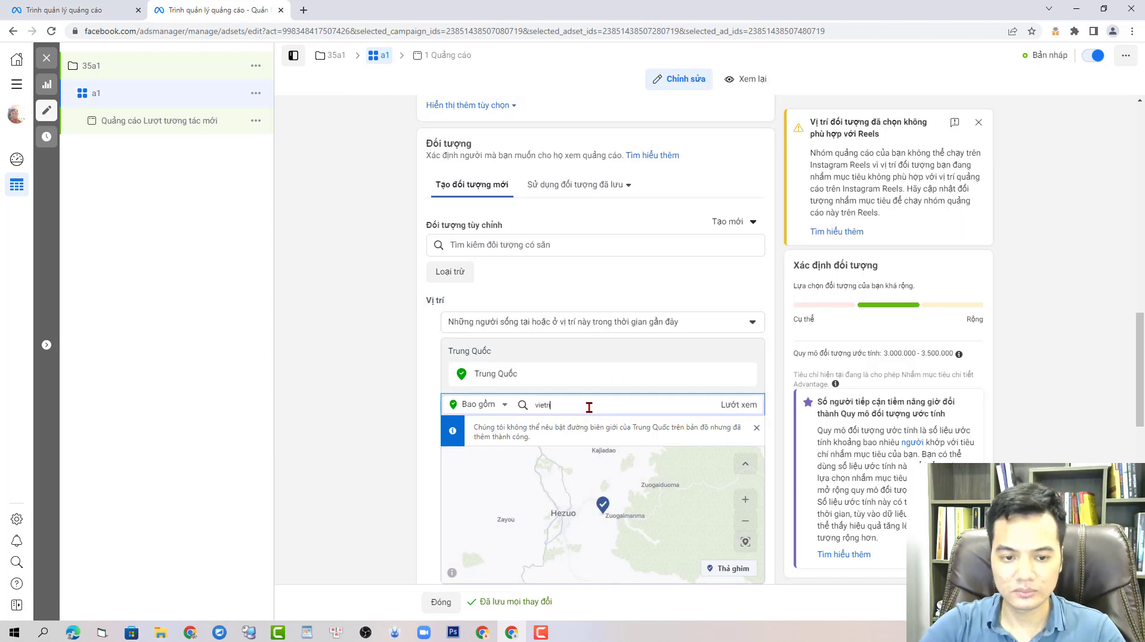
{"action": "left_click", "coordinate": [590, 430]}
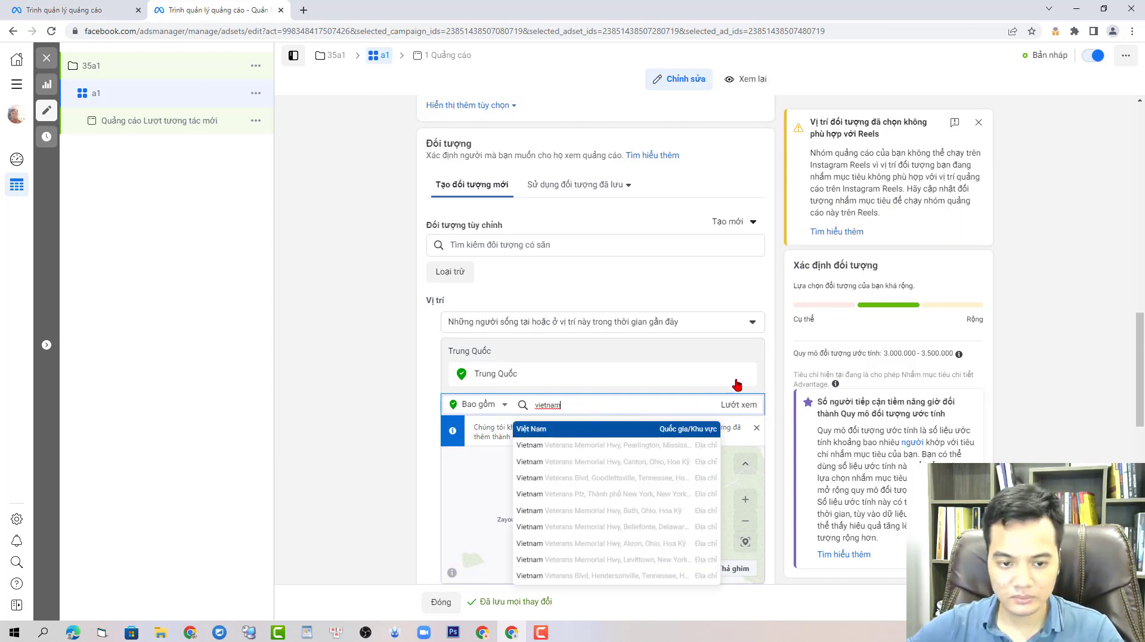
{"action": "left_click", "coordinate": [745, 374]}
Set the audience's minimum age to 25.
{"action": "scroll", "coordinate": [725, 399], "scroll_direction": "down", "scroll_amount": 4}
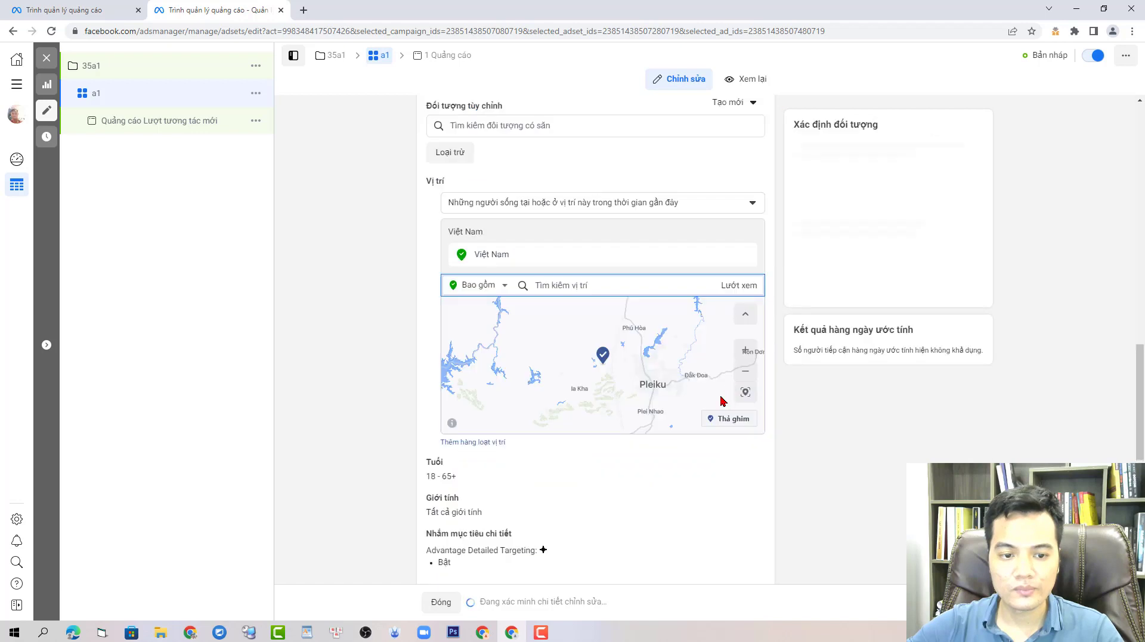
{"action": "left_click", "coordinate": [740, 385]}
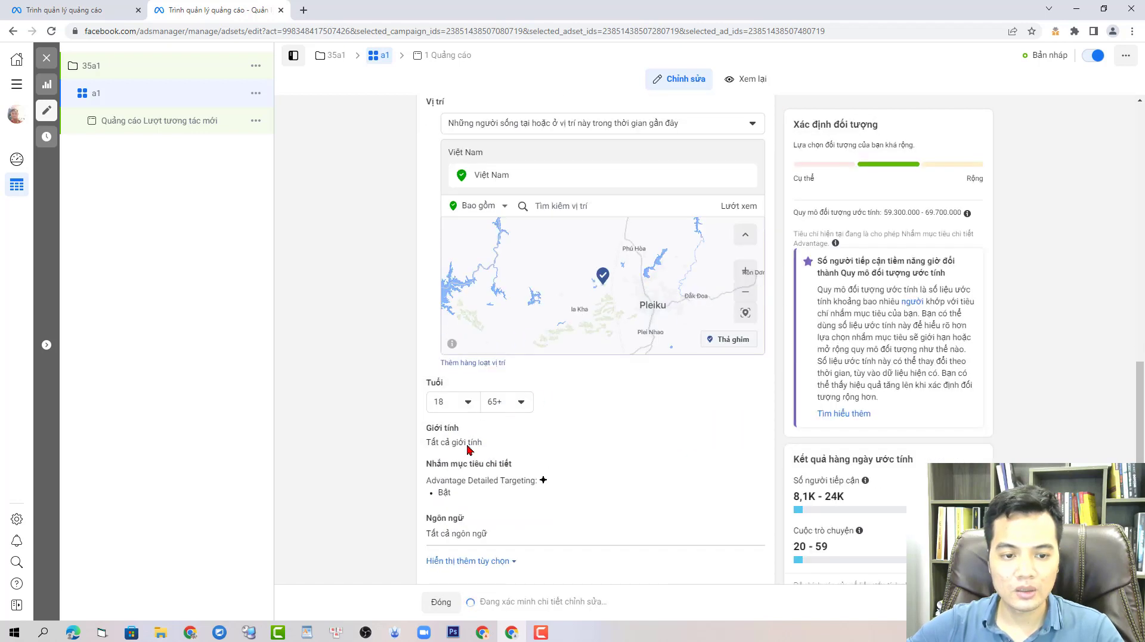
{"action": "left_click", "coordinate": [452, 402]}
{"action": "scroll", "coordinate": [470, 450], "scroll_direction": "down", "scroll_amount": 3}
{"action": "scroll", "coordinate": [470, 448], "scroll_direction": "up", "scroll_amount": 2}
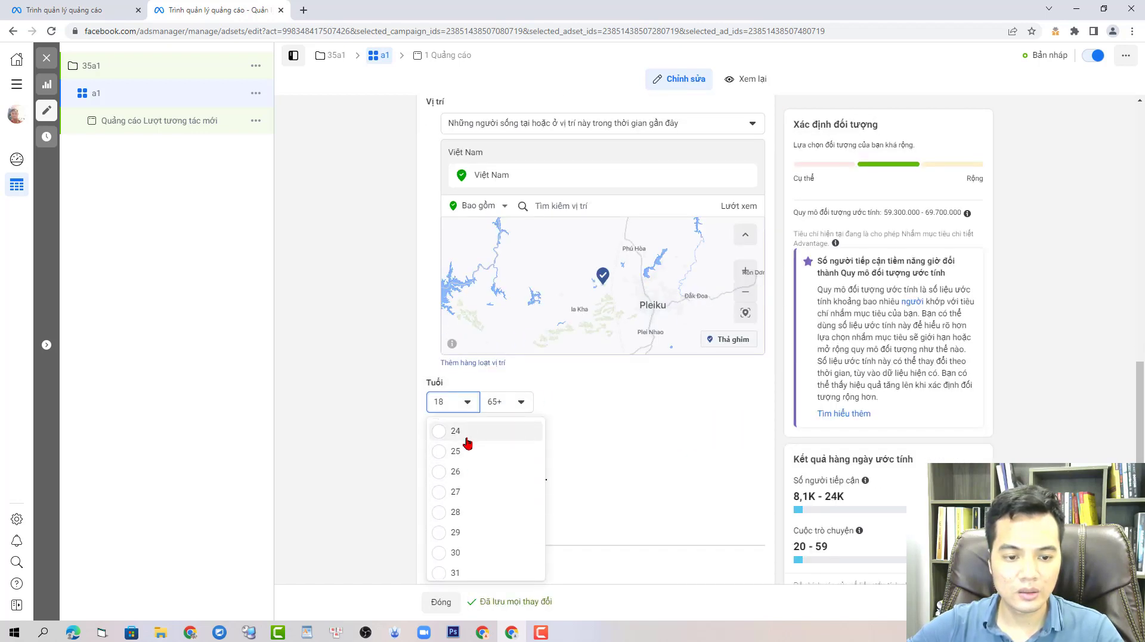
{"action": "left_click", "coordinate": [468, 452]}
Restrict the ad set's audience gender to women only.
{"action": "scroll", "coordinate": [686, 418], "scroll_direction": "down", "scroll_amount": 2}
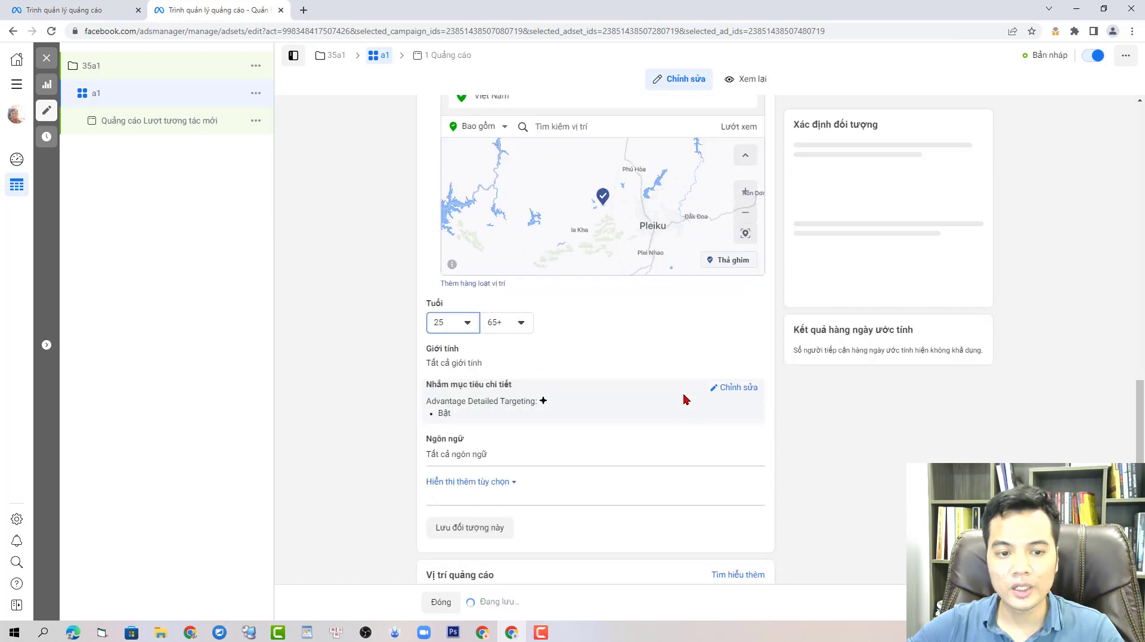
{"action": "scroll", "coordinate": [683, 382], "scroll_direction": "down", "scroll_amount": 1}
{"action": "left_click", "coordinate": [739, 291]}
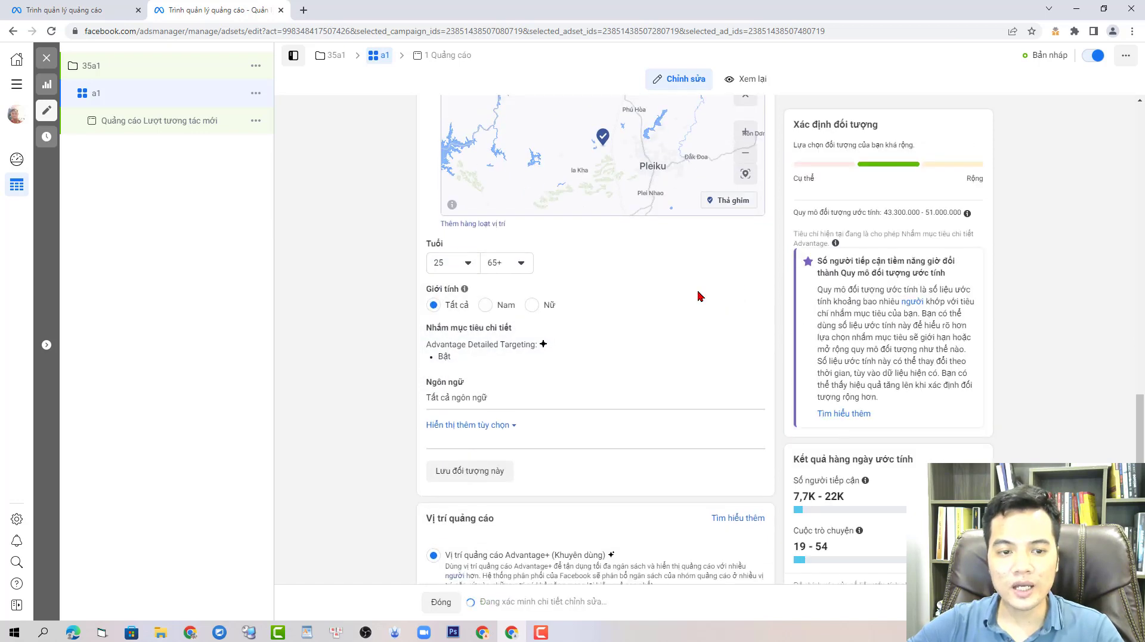
{"action": "left_click", "coordinate": [530, 305]}
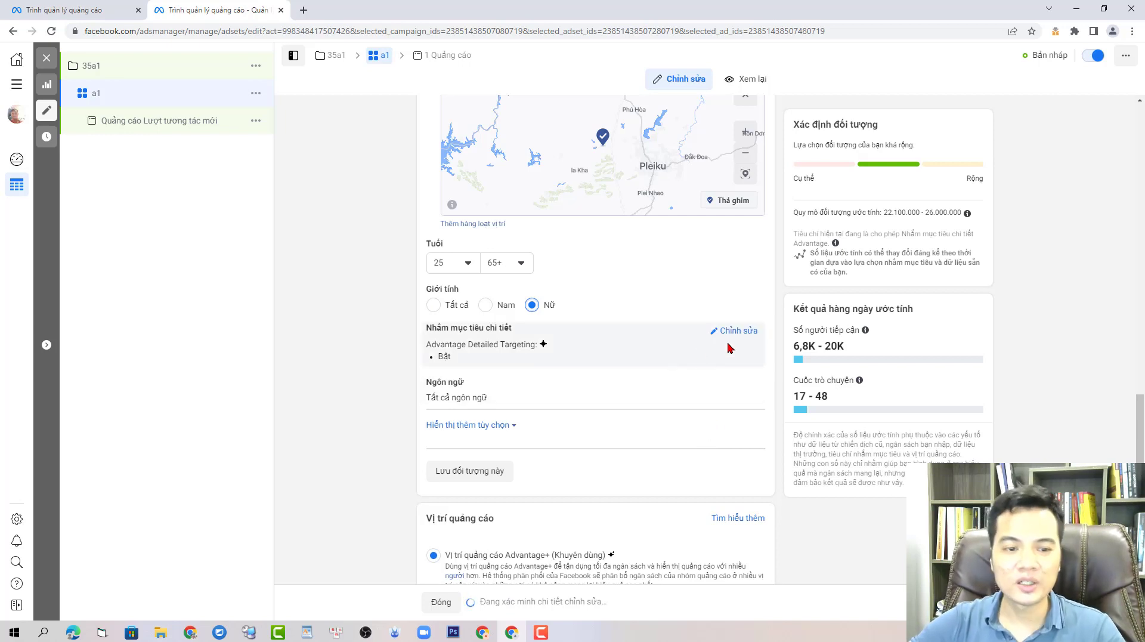
{"action": "left_click", "coordinate": [735, 334]}
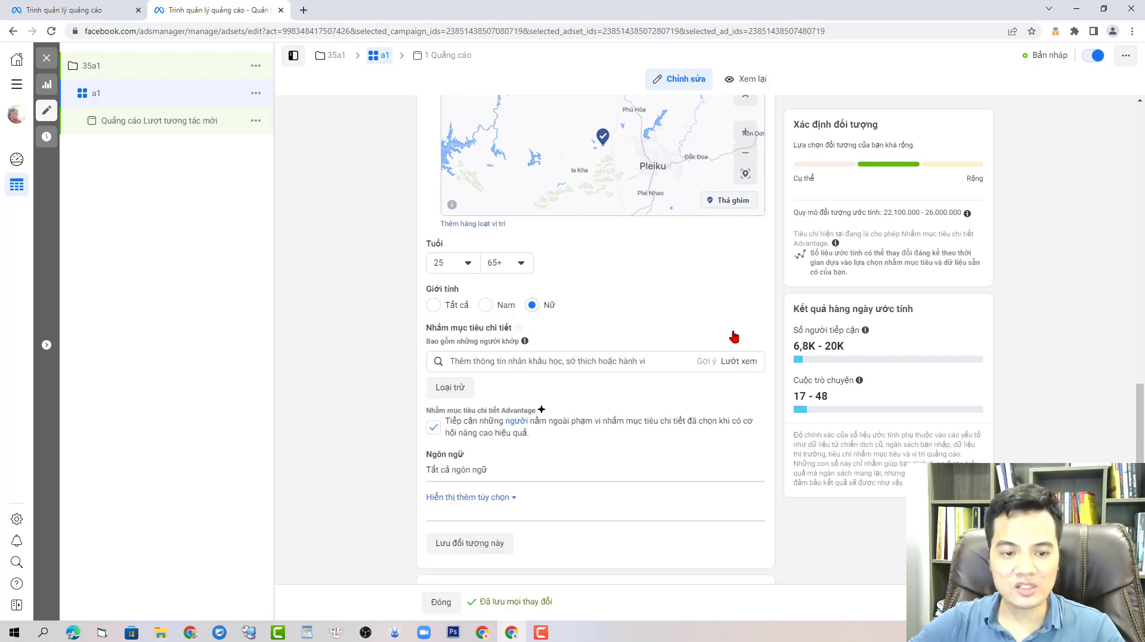
Exclude Facebook Page admins and mobile-device users of 1-3 months from the audience.
{"action": "left_click", "coordinate": [450, 387]}
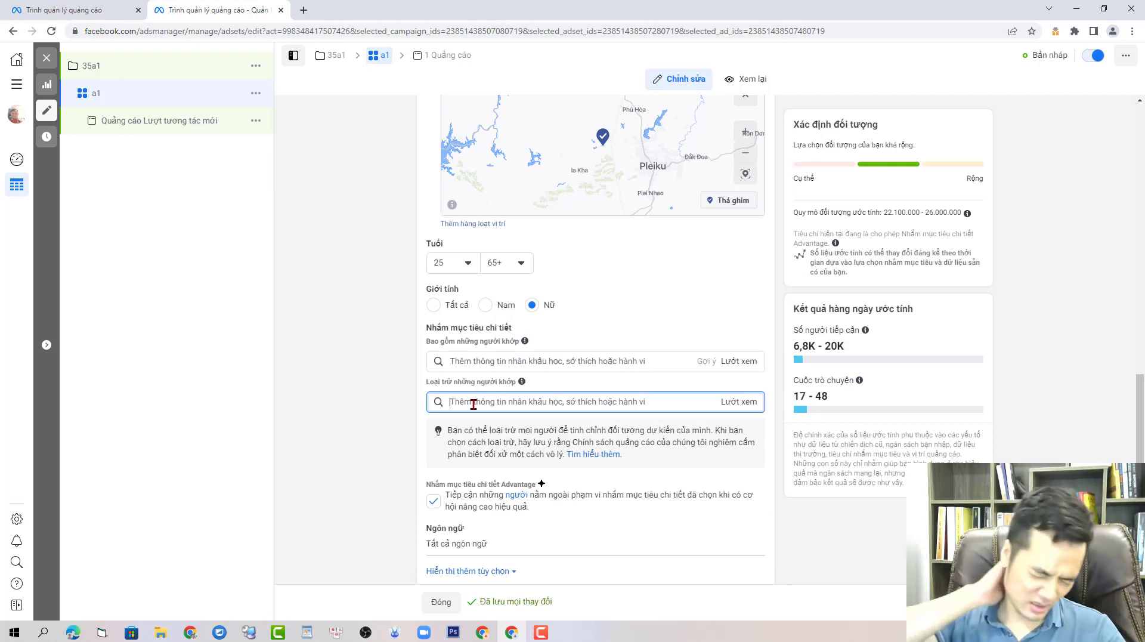
{"action": "type", "text": "đuản t"}
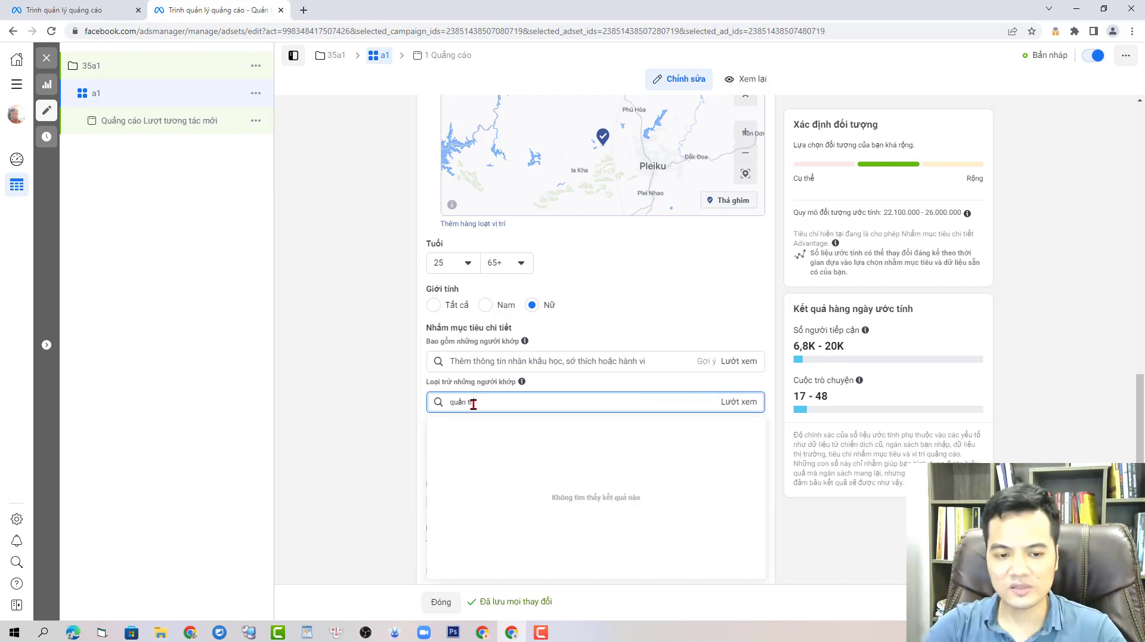
{"action": "type", "text": "rị vien"}
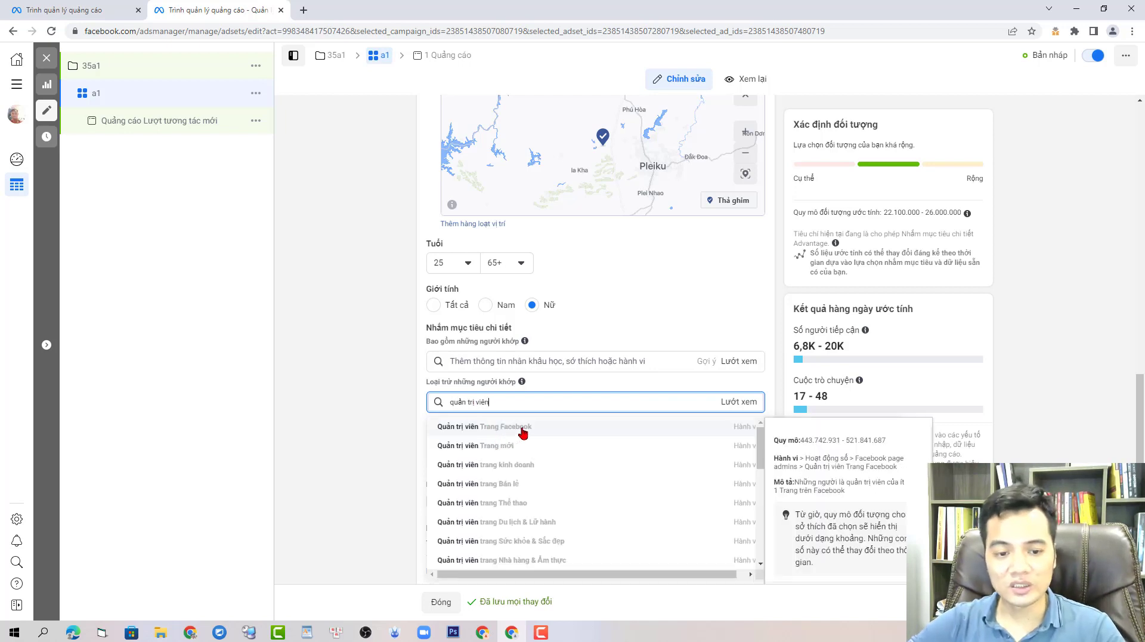
{"action": "left_click", "coordinate": [556, 427]}
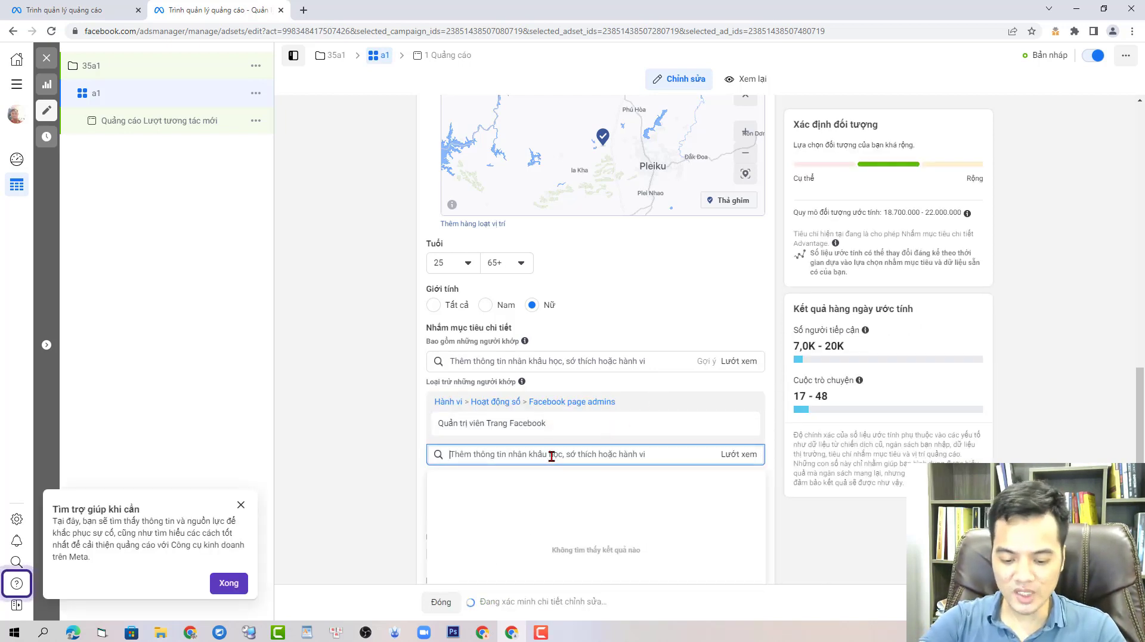
{"action": "type", "text": "1-3"}
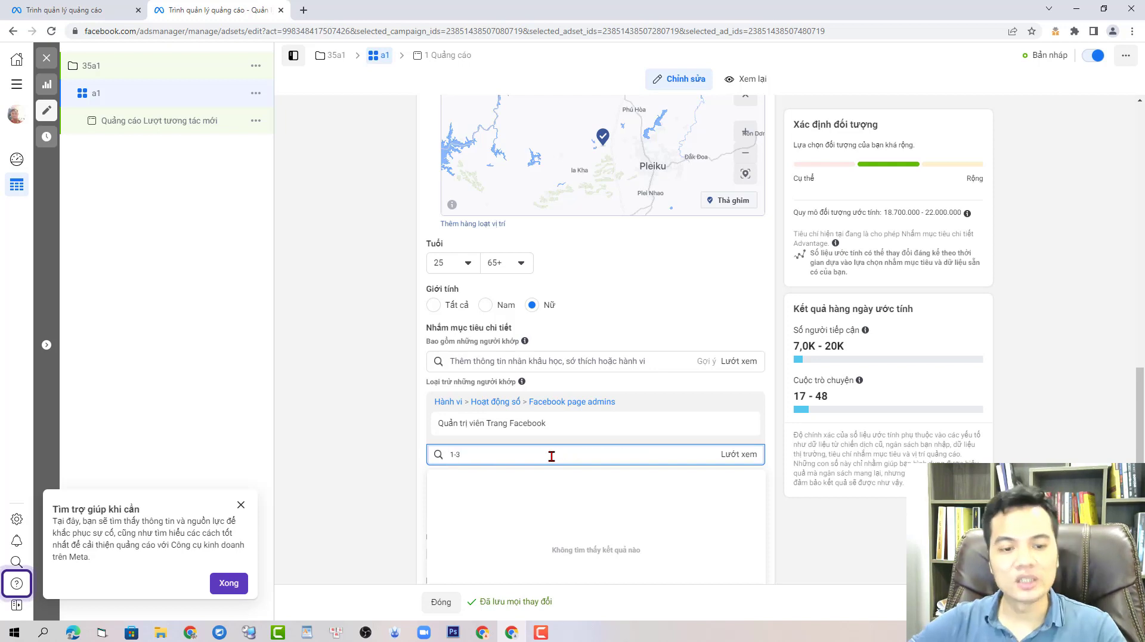
{"action": "left_click", "coordinate": [686, 496]}
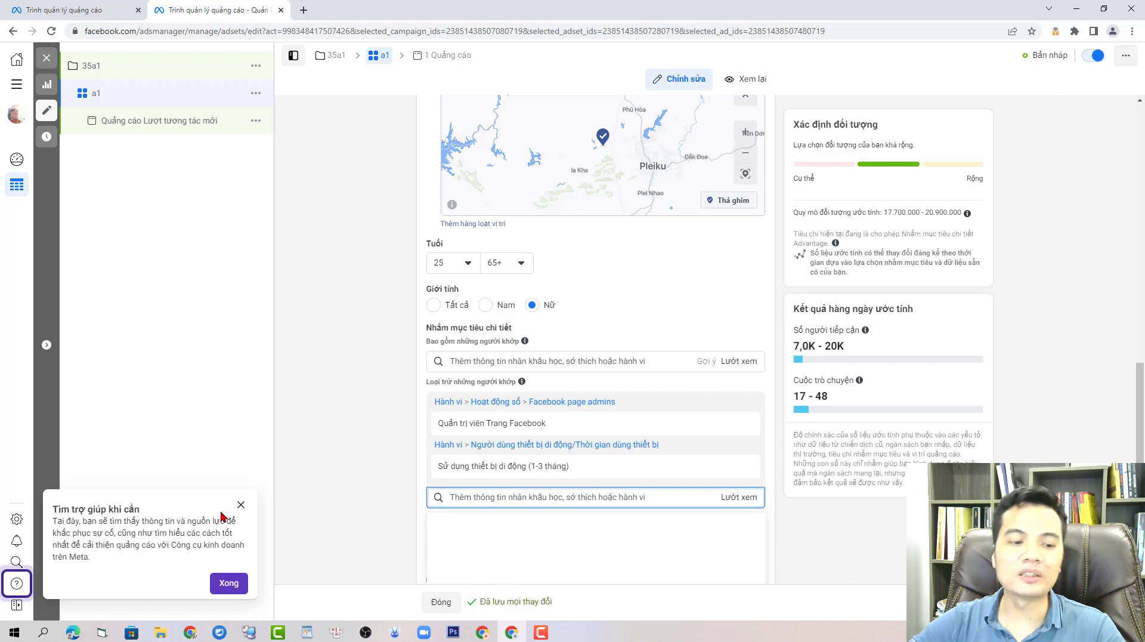
Remove both the Page admins and mobile-device exclusions.
{"action": "left_click", "coordinate": [240, 505]}
{"action": "mouse_move", "coordinate": [606, 473]}
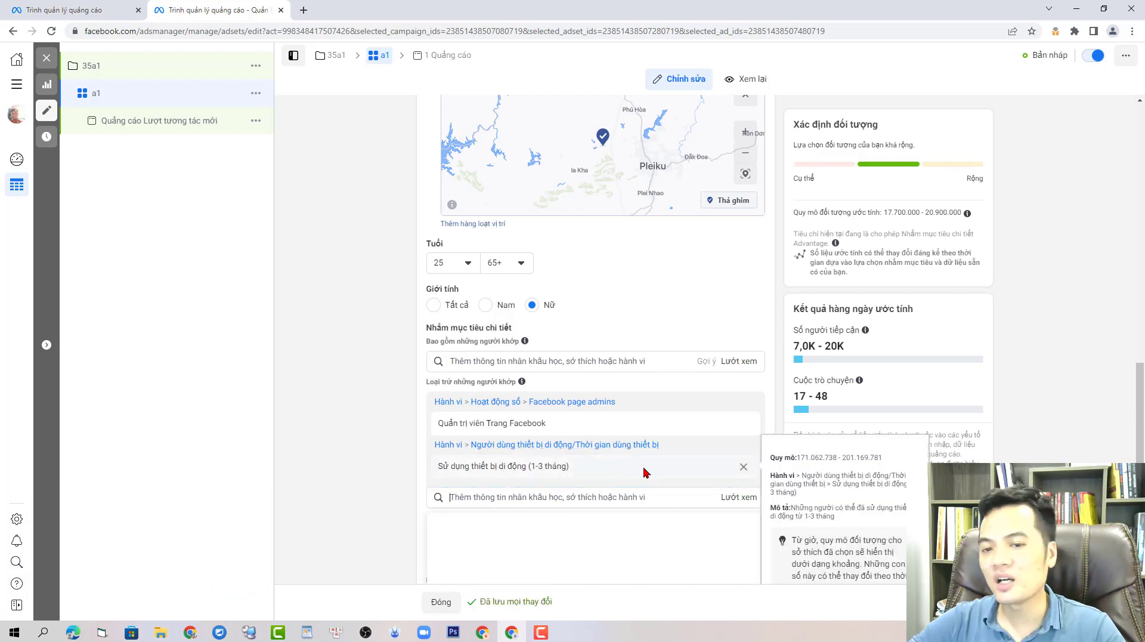
{"action": "scroll", "coordinate": [597, 405], "scroll_direction": "down", "scroll_amount": 2}
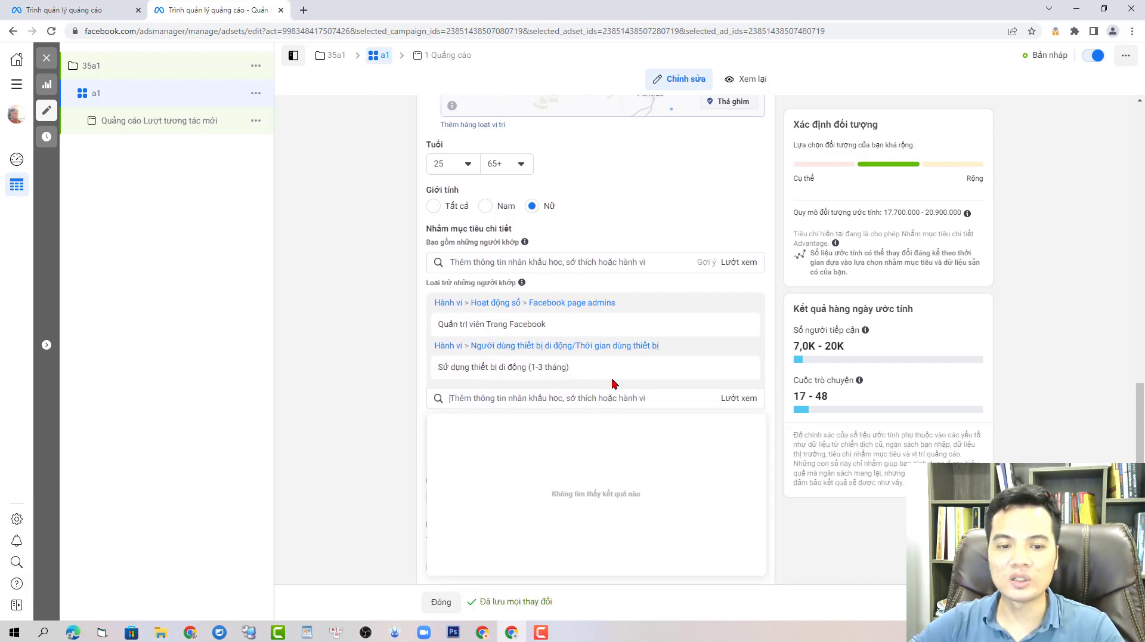
{"action": "scroll", "coordinate": [394, 320], "scroll_direction": "down", "scroll_amount": 2}
{"action": "mouse_move", "coordinate": [753, 247]}
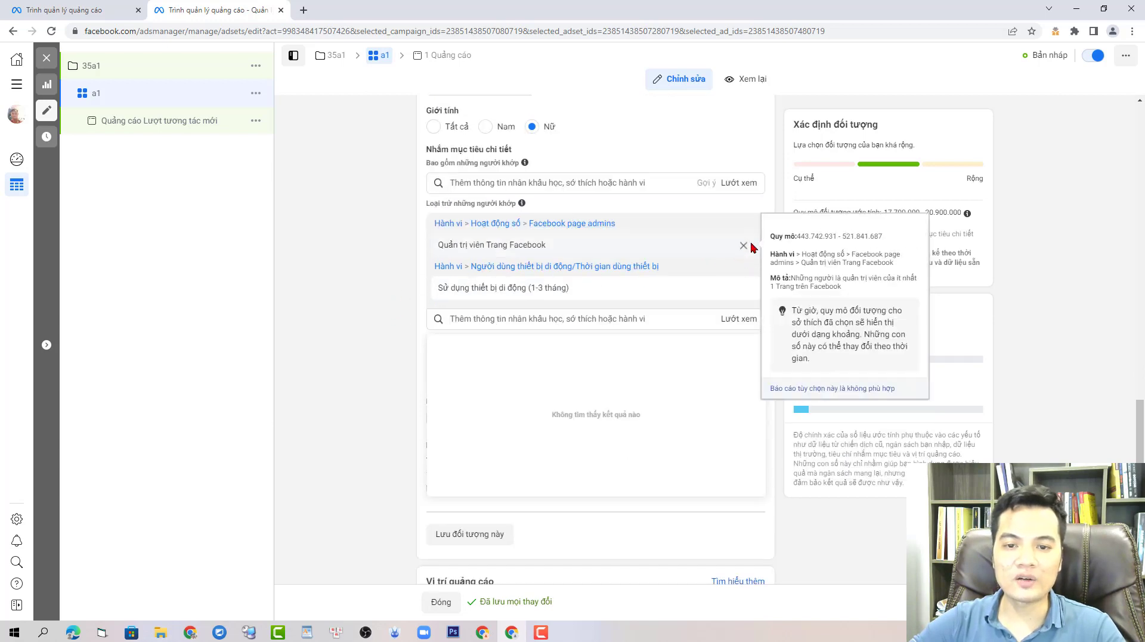
{"action": "mouse_move", "coordinate": [742, 248]}
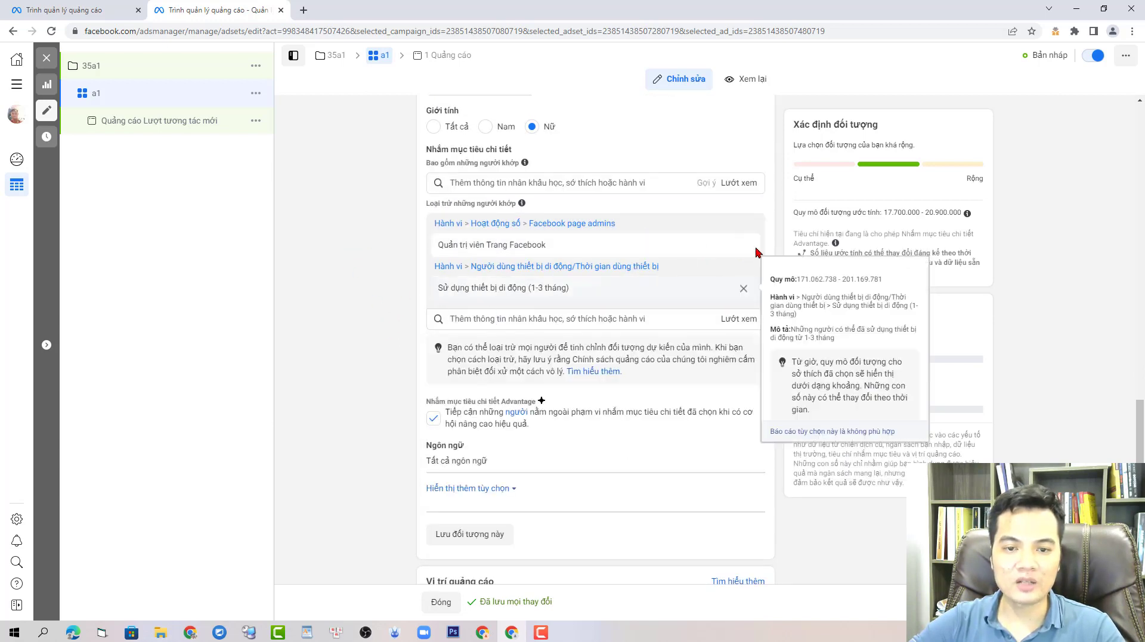
{"action": "left_click", "coordinate": [743, 245]}
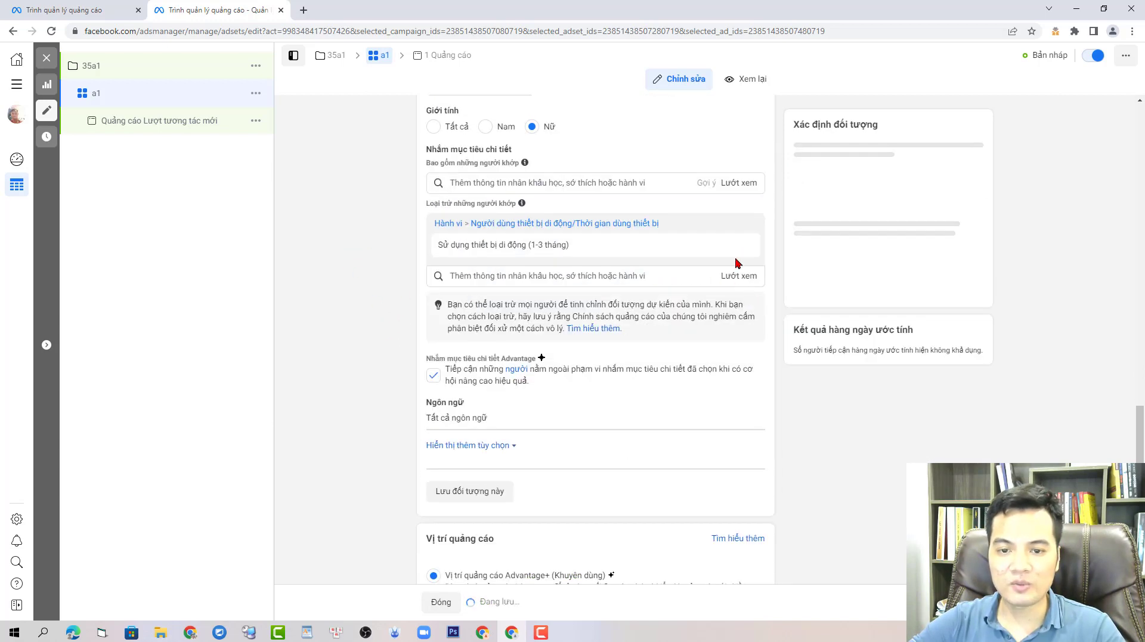
{"action": "left_click", "coordinate": [526, 180]}
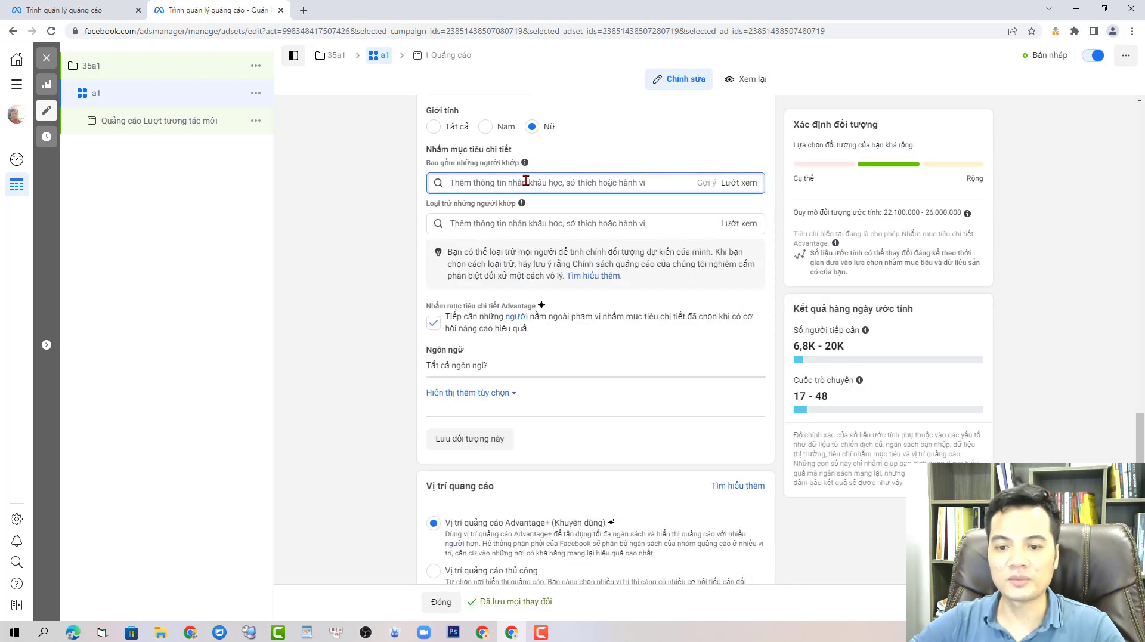
Add Làm đẹp and Skin care as included interests, then close the tip bubble.
{"action": "type", "text": "la"}
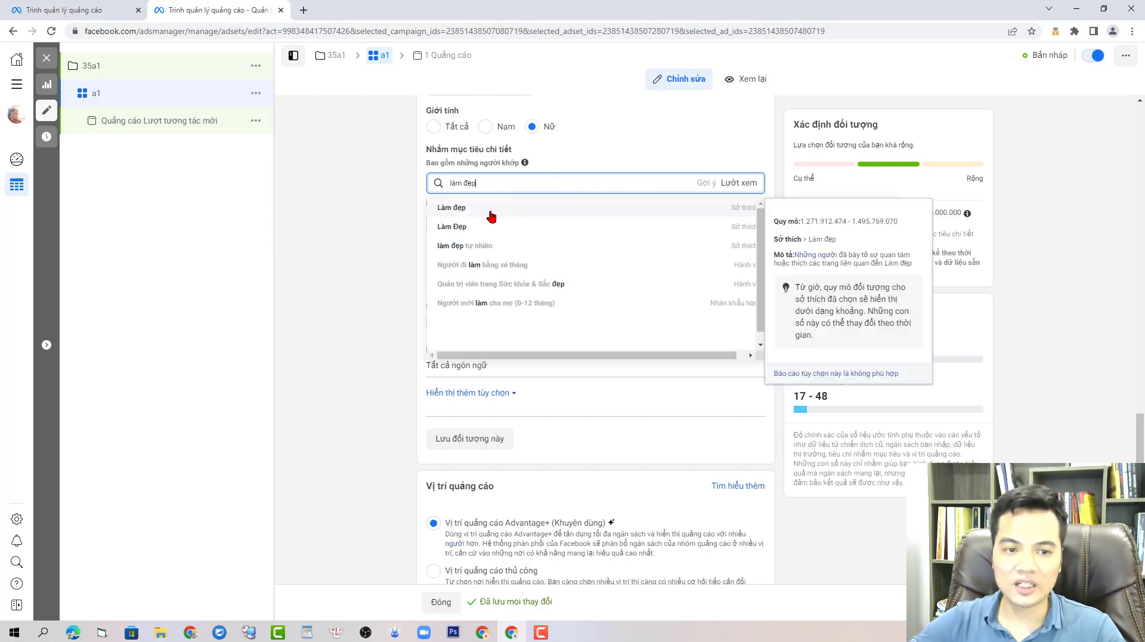
{"action": "left_click", "coordinate": [500, 212]}
{"action": "left_click", "coordinate": [707, 235]}
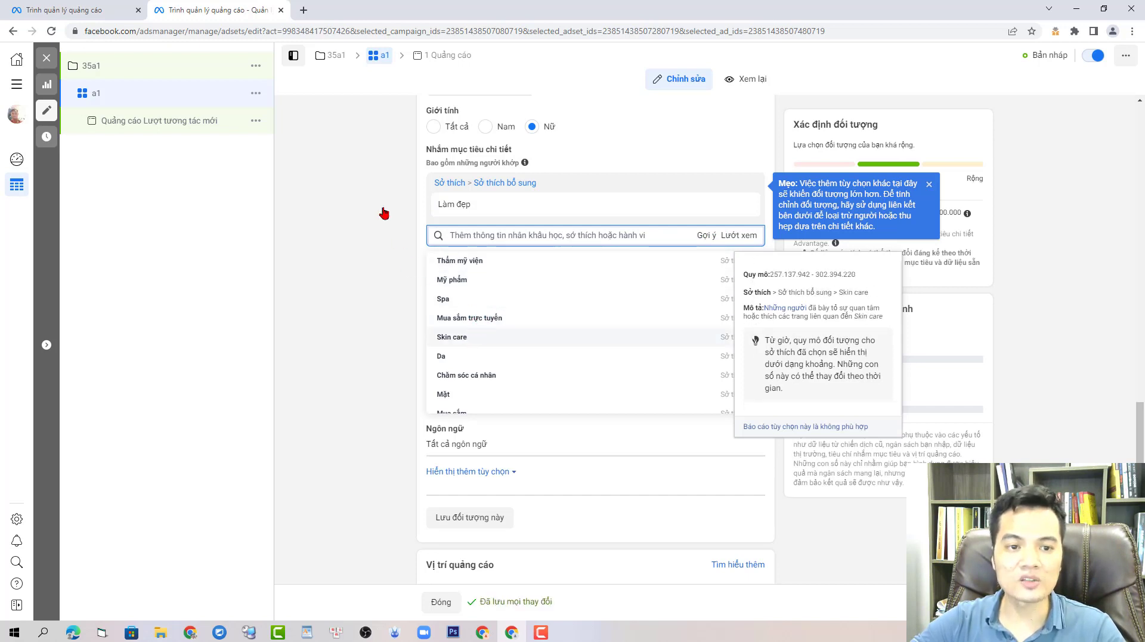
{"action": "key", "text": "Return"}
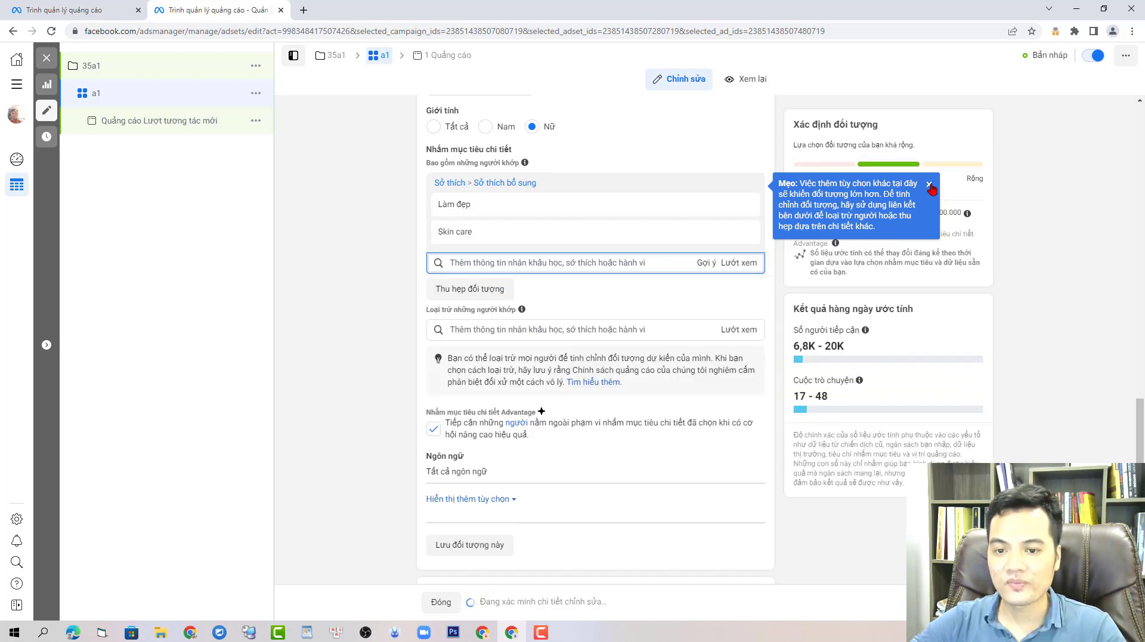
{"action": "left_click", "coordinate": [929, 185]}
{"action": "left_click_drag", "start_coordinate": [888, 212], "coordinate": [948, 213]}
{"action": "scroll", "coordinate": [507, 241], "scroll_direction": "down", "scroll_amount": 3}
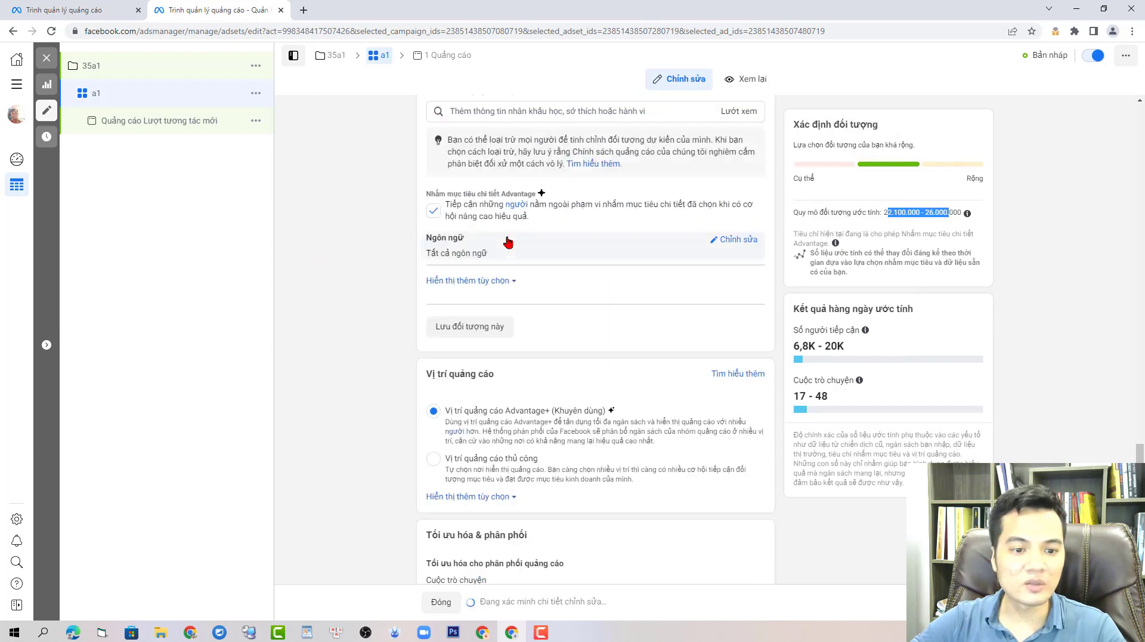
{"action": "scroll", "coordinate": [507, 241], "scroll_direction": "down", "scroll_amount": 2}
Switch to manual placements and turn off Instagram, Audience Network and Messenger.
{"action": "left_click", "coordinate": [433, 326]}
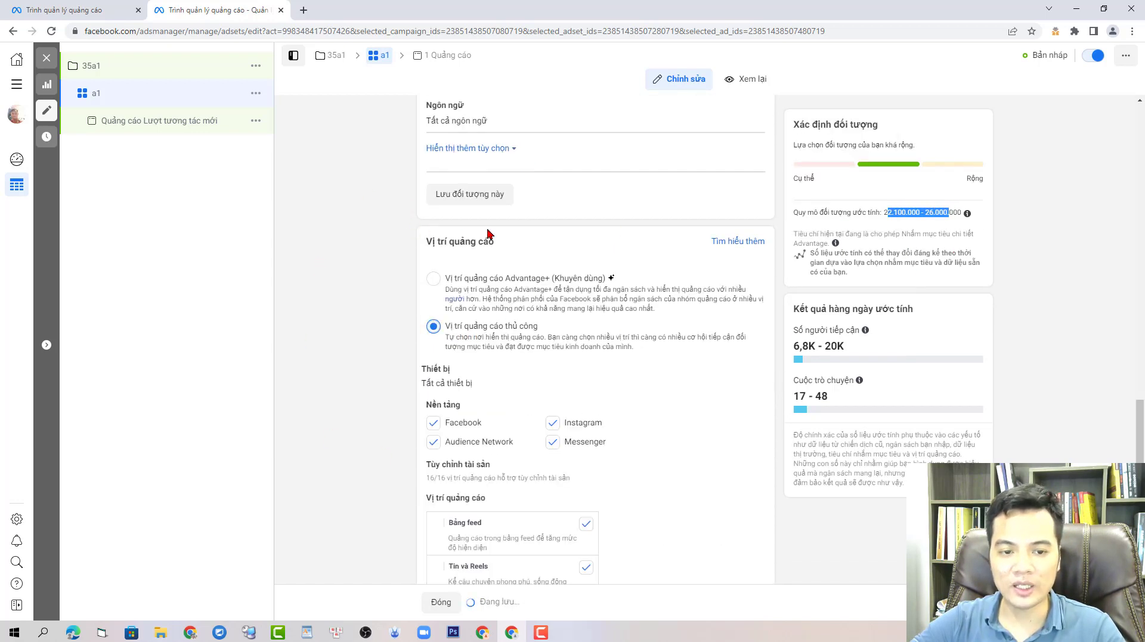
{"action": "scroll", "coordinate": [557, 278], "scroll_direction": "down", "scroll_amount": 3}
{"action": "left_click", "coordinate": [555, 266]}
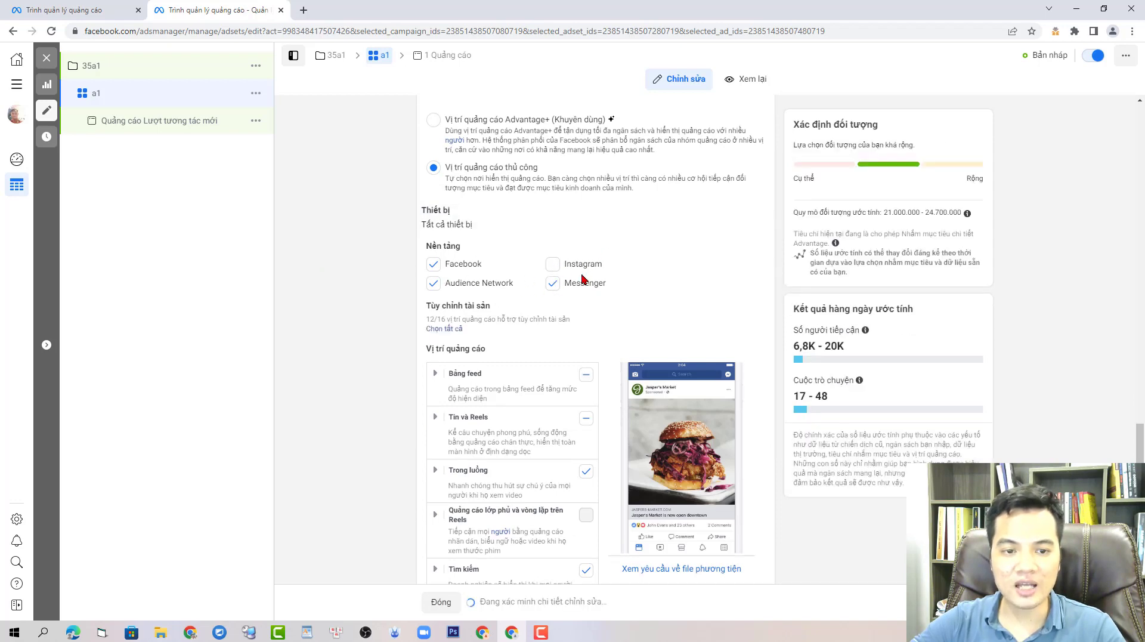
{"action": "left_click", "coordinate": [435, 283]}
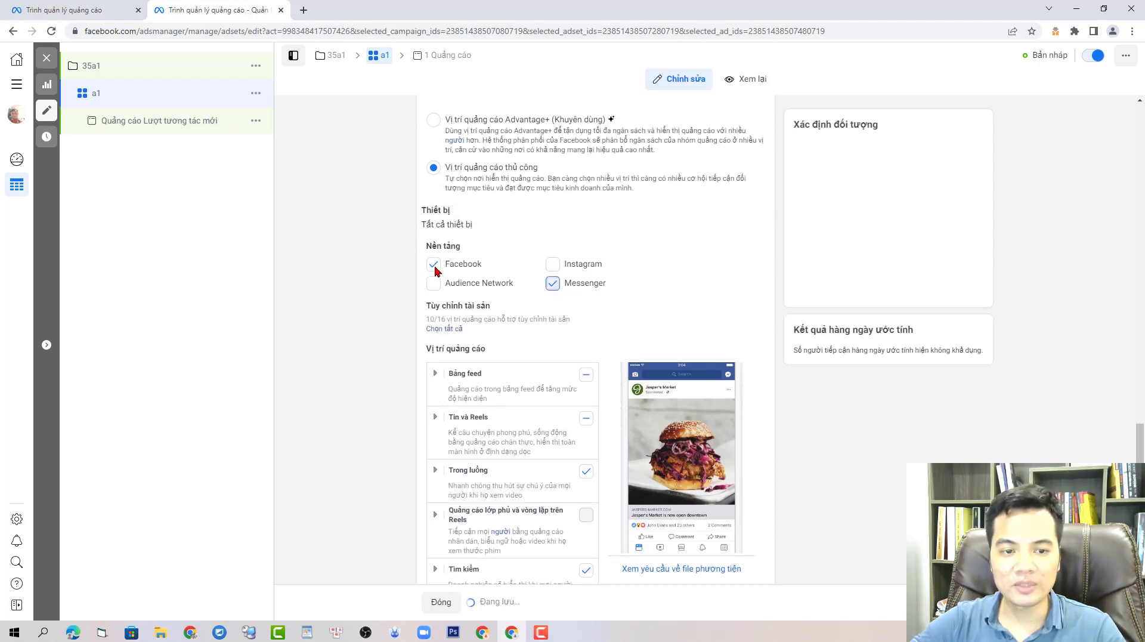
{"action": "left_click", "coordinate": [553, 282]}
{"action": "scroll", "coordinate": [596, 286], "scroll_direction": "down", "scroll_amount": 3}
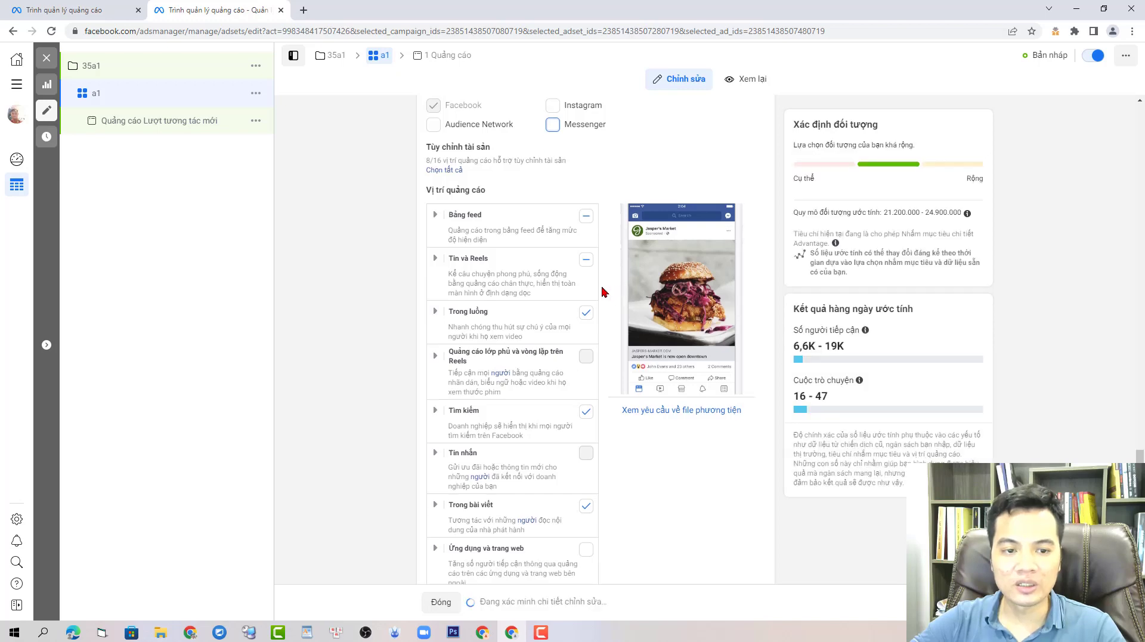
Uncheck the Trong luồng and Trong bài viết placements, keep Tìm kiếm, and open the ad.
{"action": "left_click", "coordinate": [586, 312]}
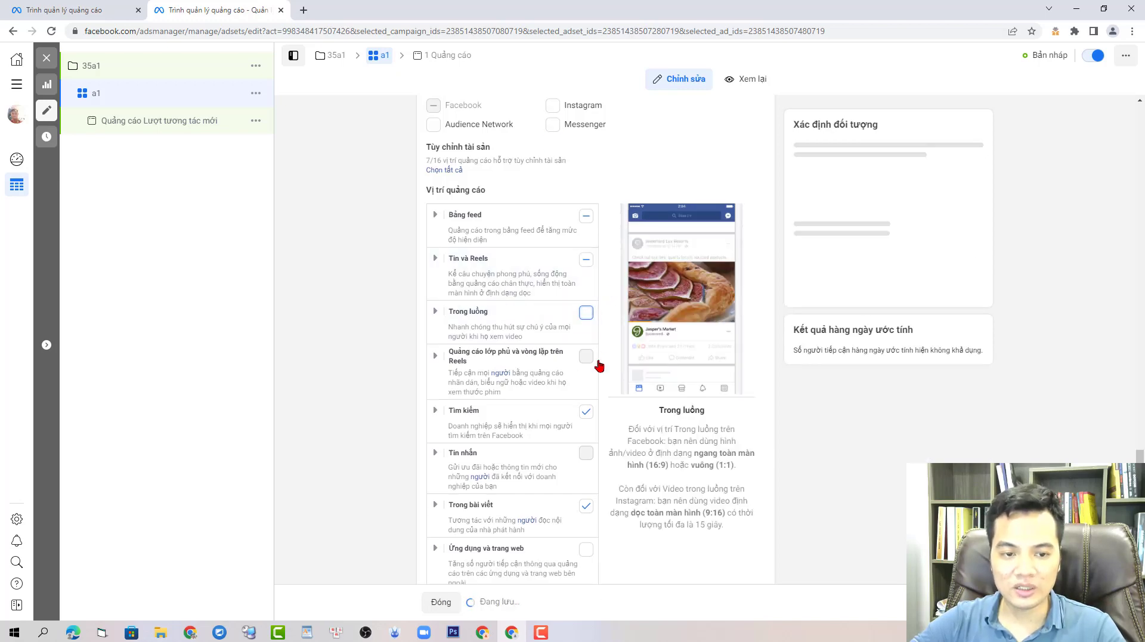
{"action": "scroll", "coordinate": [600, 365], "scroll_direction": "down", "scroll_amount": 1}
{"action": "left_click", "coordinate": [587, 333]}
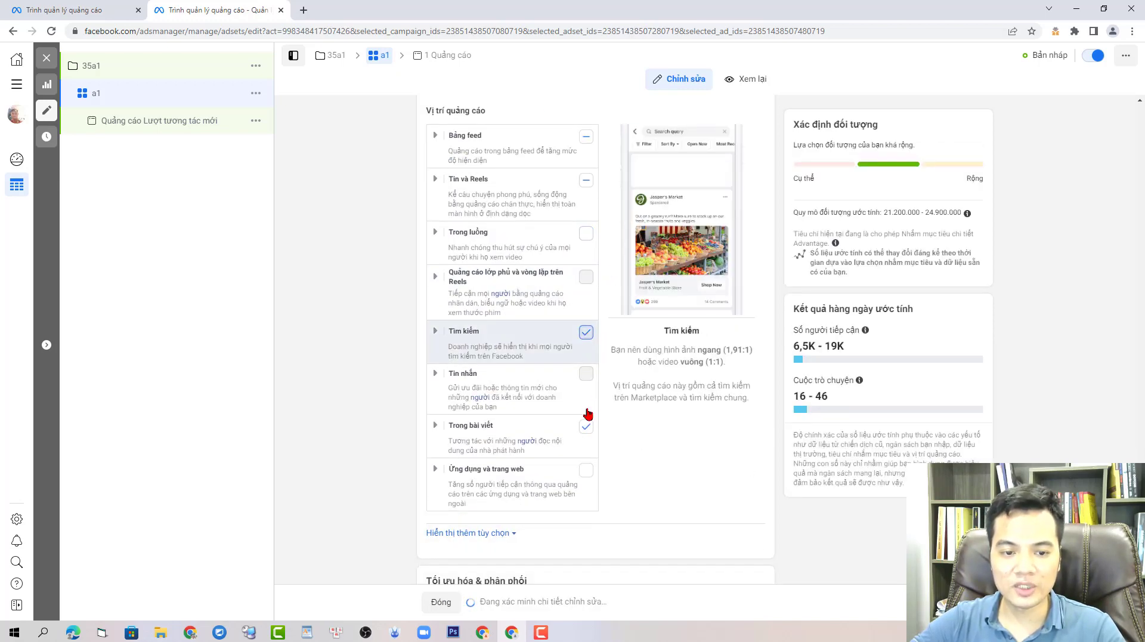
{"action": "left_click", "coordinate": [587, 428]}
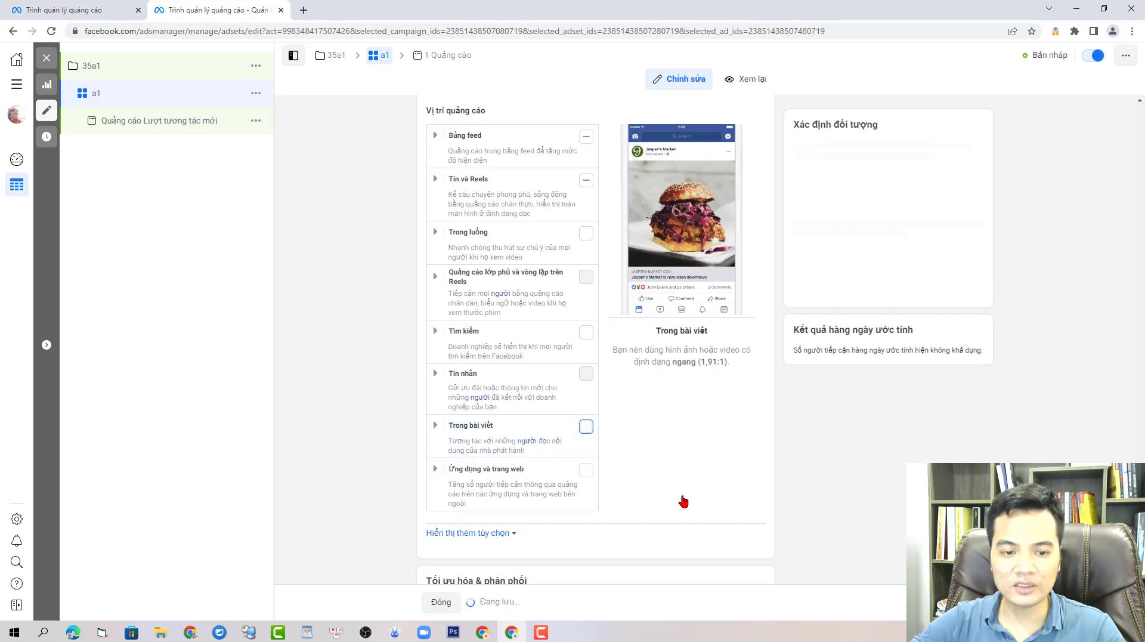
{"action": "left_click", "coordinate": [584, 336]}
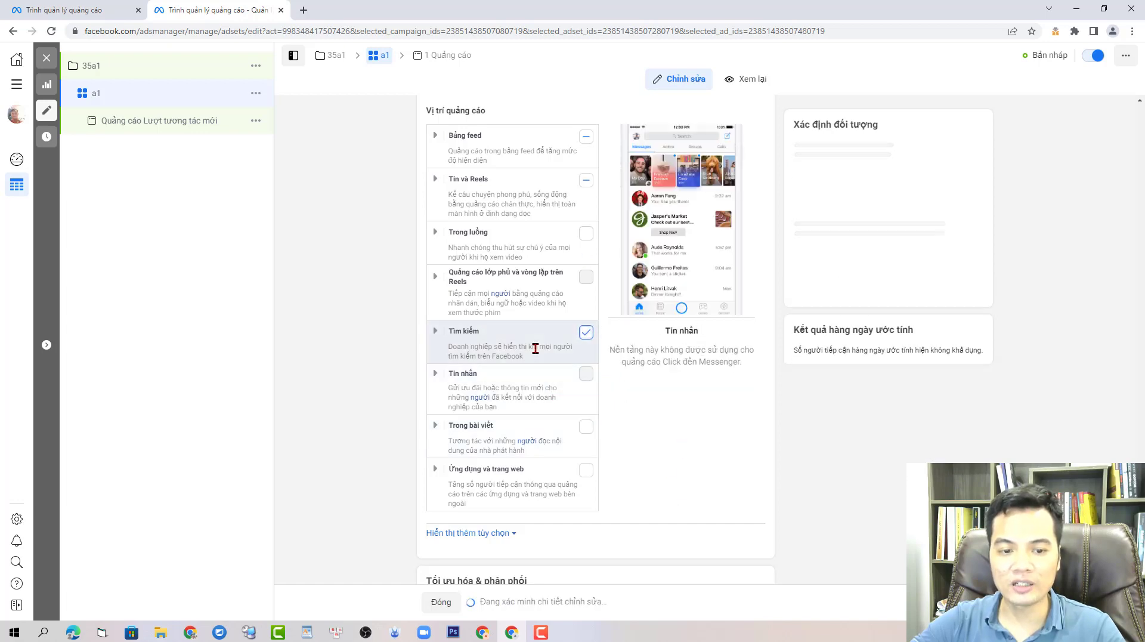
{"action": "scroll", "coordinate": [534, 349], "scroll_direction": "down", "scroll_amount": 2}
{"action": "scroll", "coordinate": [534, 346], "scroll_direction": "up", "scroll_amount": 3}
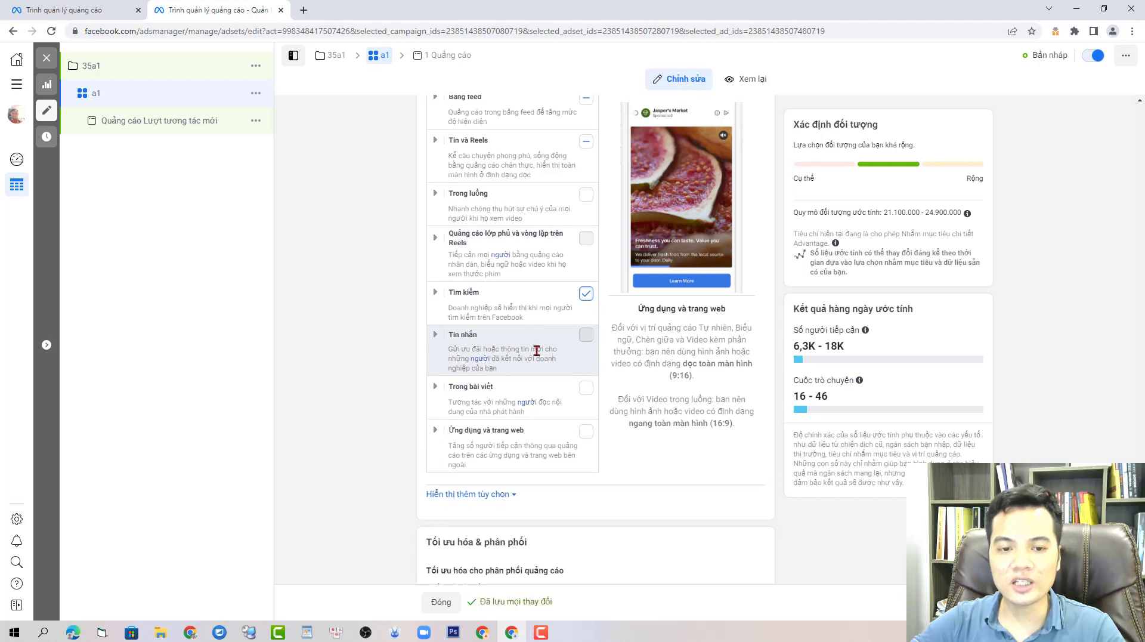
{"action": "left_click", "coordinate": [448, 57]}
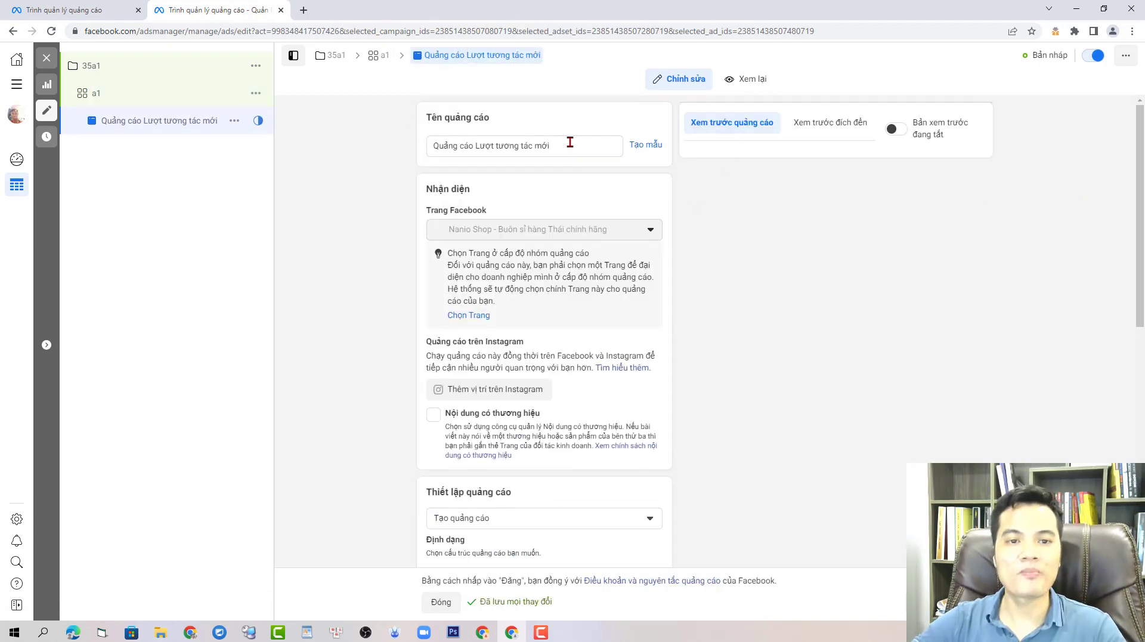
Rename the ad to a1 and switch its Ad setup to 'Use existing post'.
{"action": "triple_click", "coordinate": [506, 148]}
{"action": "type", "text": "a1"}
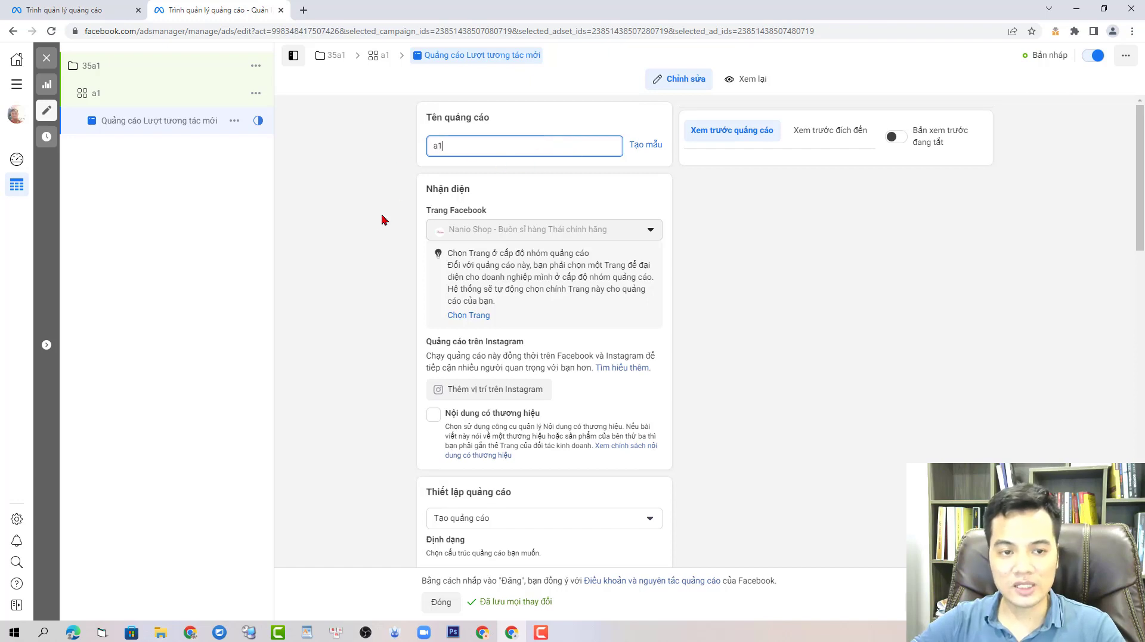
{"action": "left_click", "coordinate": [381, 224]}
{"action": "scroll", "coordinate": [381, 227], "scroll_direction": "down", "scroll_amount": 2}
{"action": "left_click", "coordinate": [544, 403]}
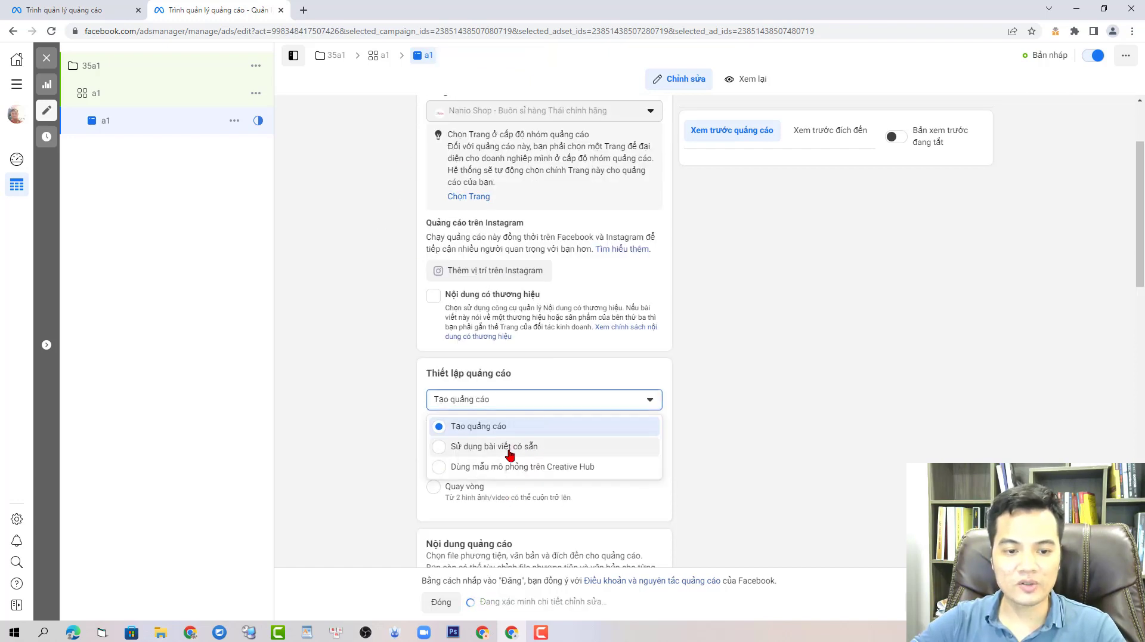
{"action": "left_click", "coordinate": [590, 444]}
Enter the Nangfa sunscreen post by pasting its post ID.
{"action": "scroll", "coordinate": [626, 346], "scroll_direction": "down", "scroll_amount": 4}
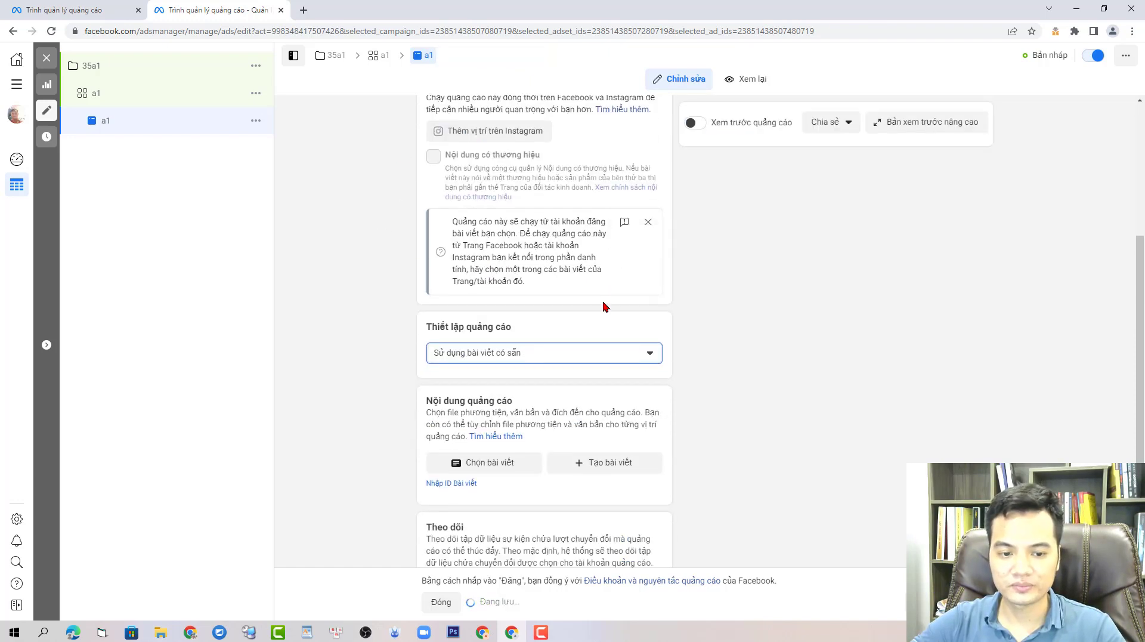
{"action": "left_click", "coordinate": [459, 383]}
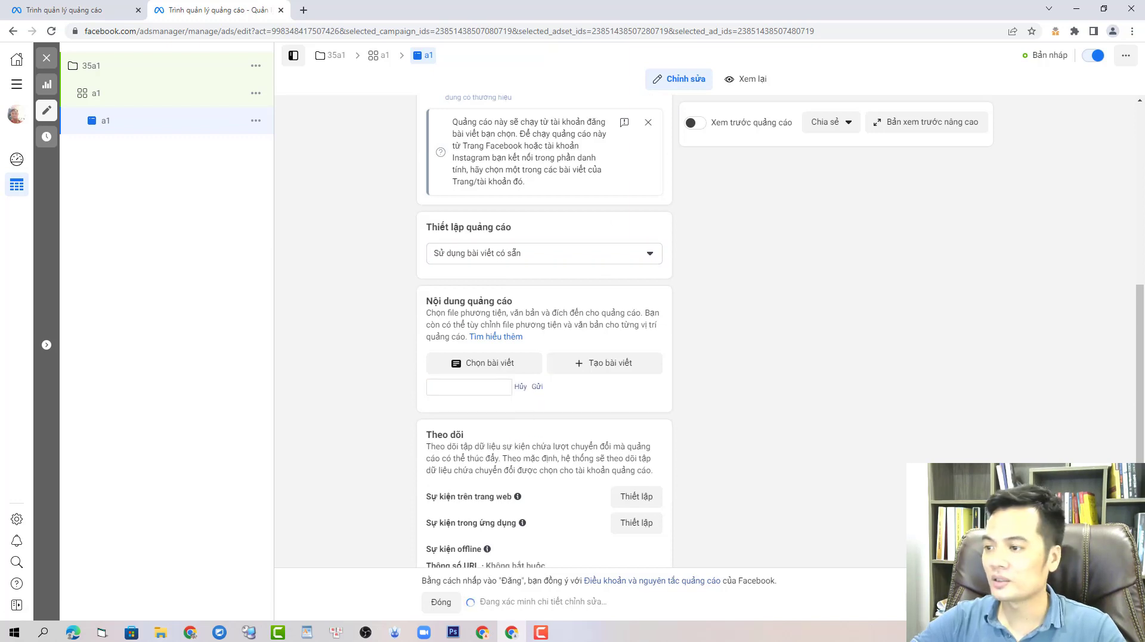
{"action": "left_click", "coordinate": [437, 391]}
{"action": "key", "text": "ctrl+v"}
{"action": "left_click", "coordinate": [540, 388]}
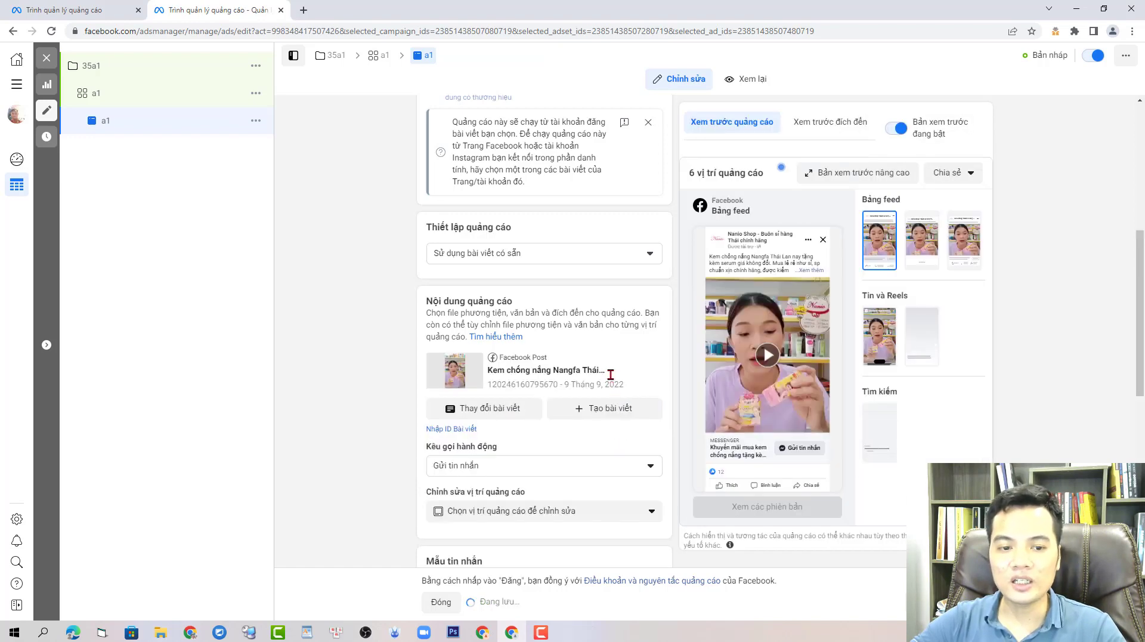
Use the existing saved message template 35a1 for the ad.
{"action": "scroll", "coordinate": [609, 378], "scroll_direction": "down", "scroll_amount": 3}
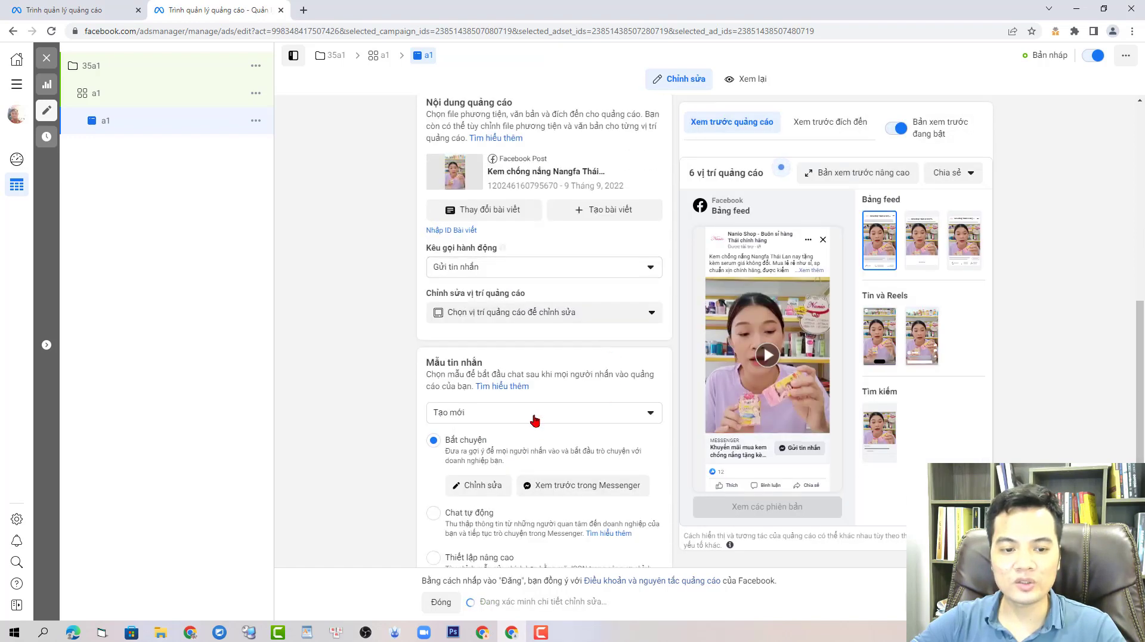
{"action": "left_click", "coordinate": [535, 415]}
{"action": "key", "text": "Return"}
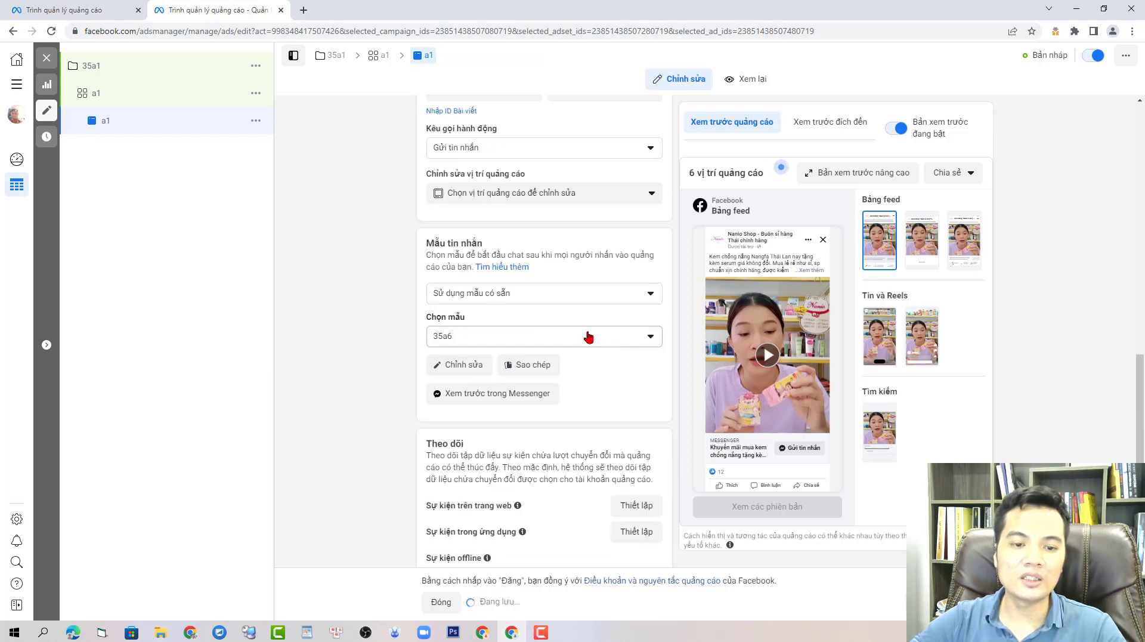
{"action": "left_click", "coordinate": [535, 336]}
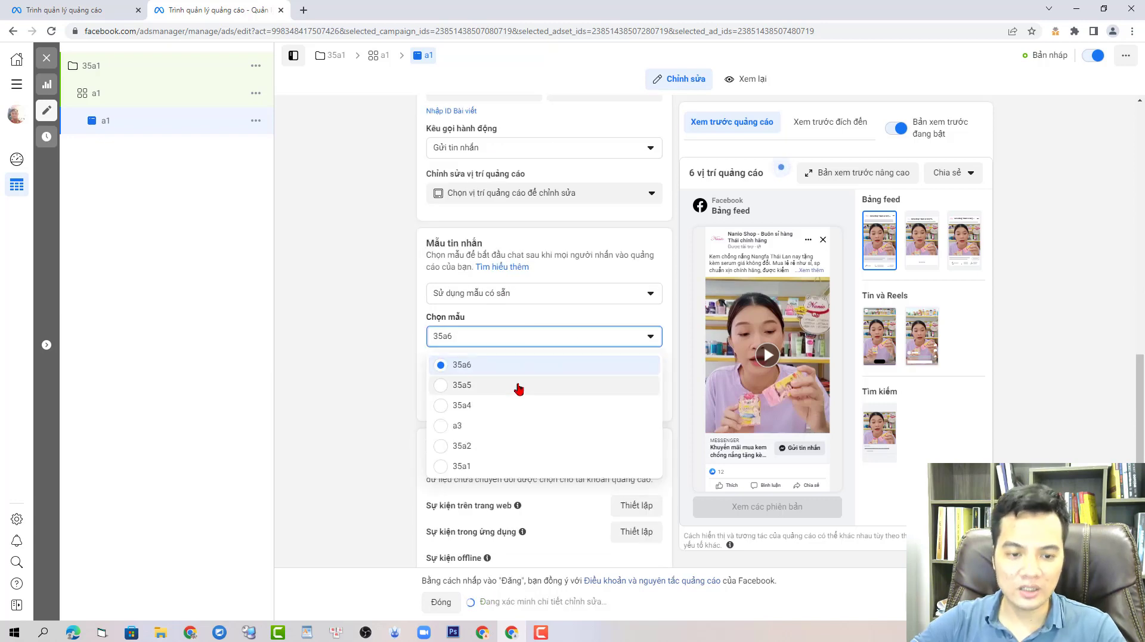
{"action": "left_click", "coordinate": [501, 466]}
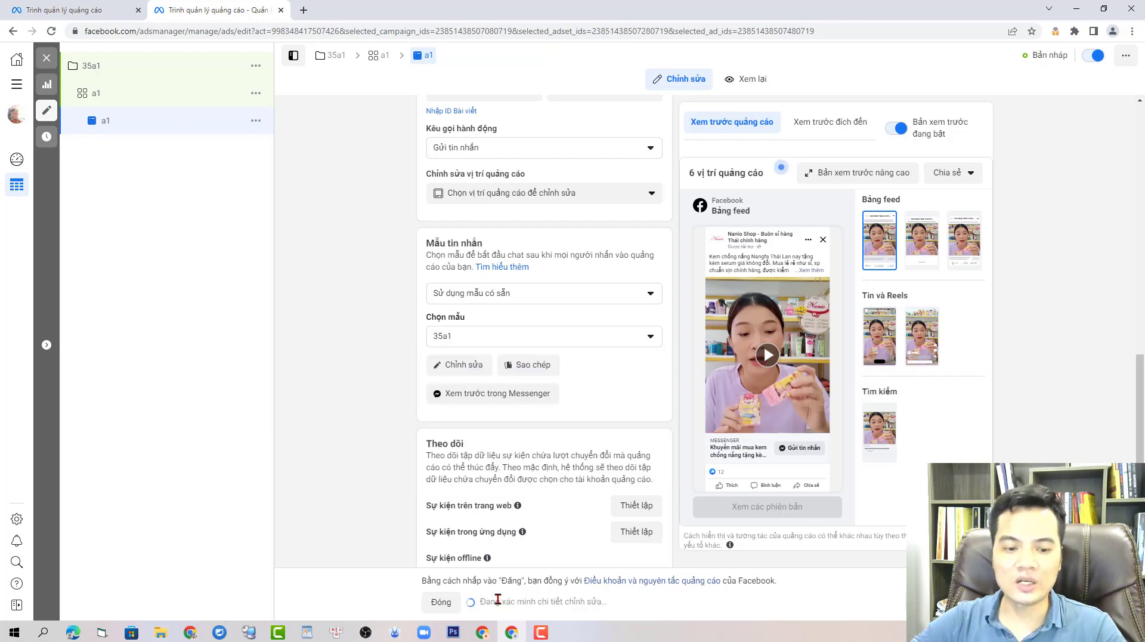
Duplicate ad set a1 into 2 copies within the same campaign.
{"action": "left_click", "coordinate": [256, 93]}
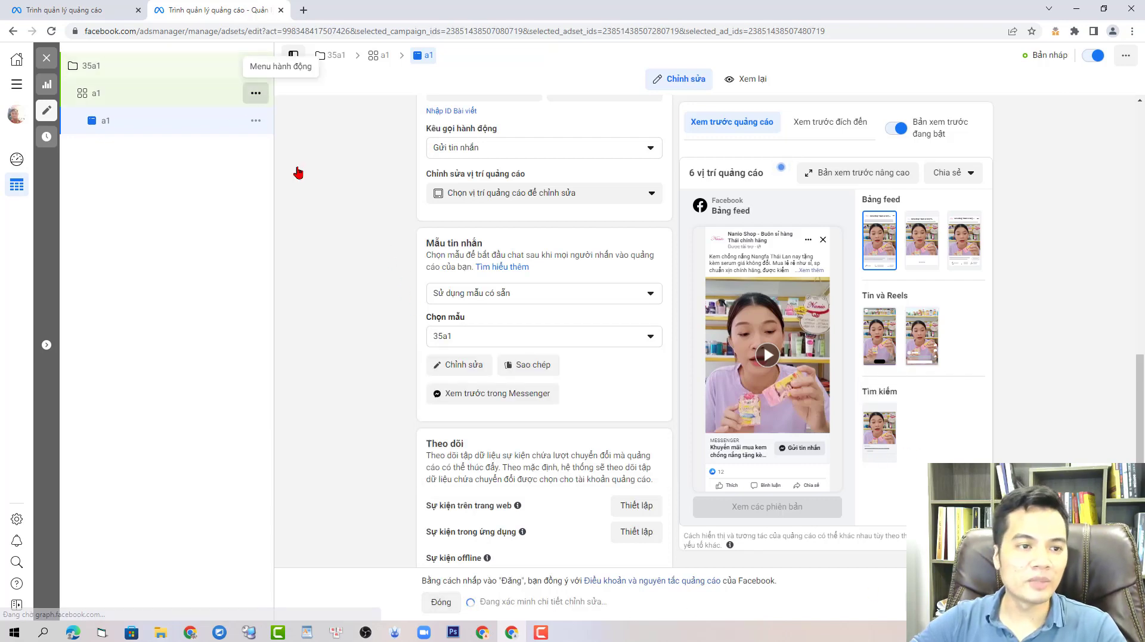
{"action": "left_click", "coordinate": [298, 153]}
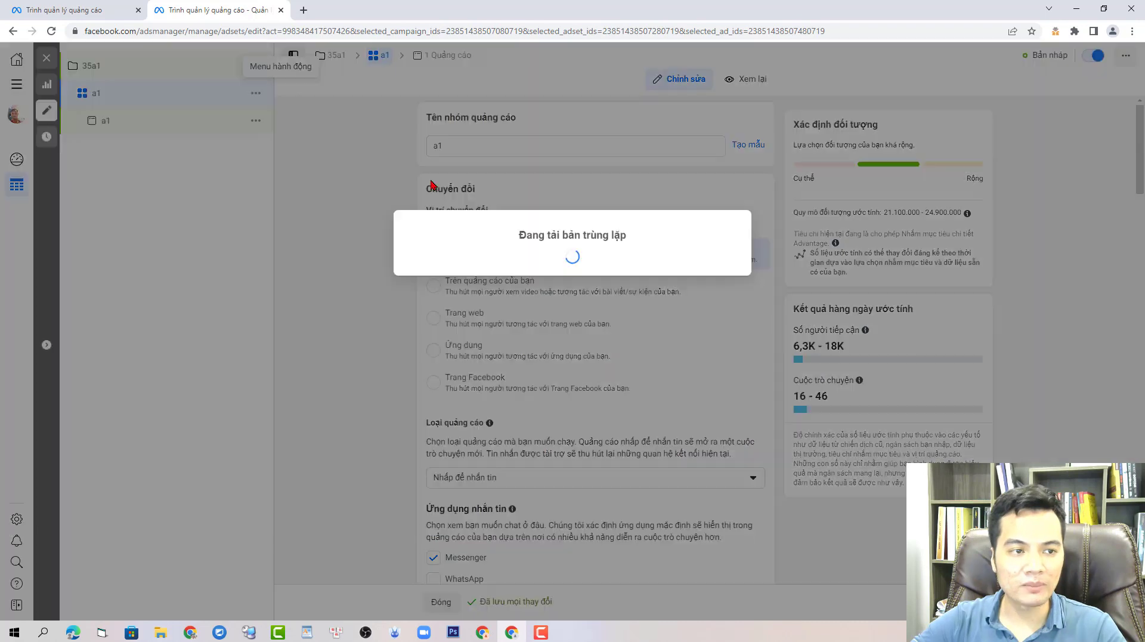
{"action": "left_click", "coordinate": [730, 377]}
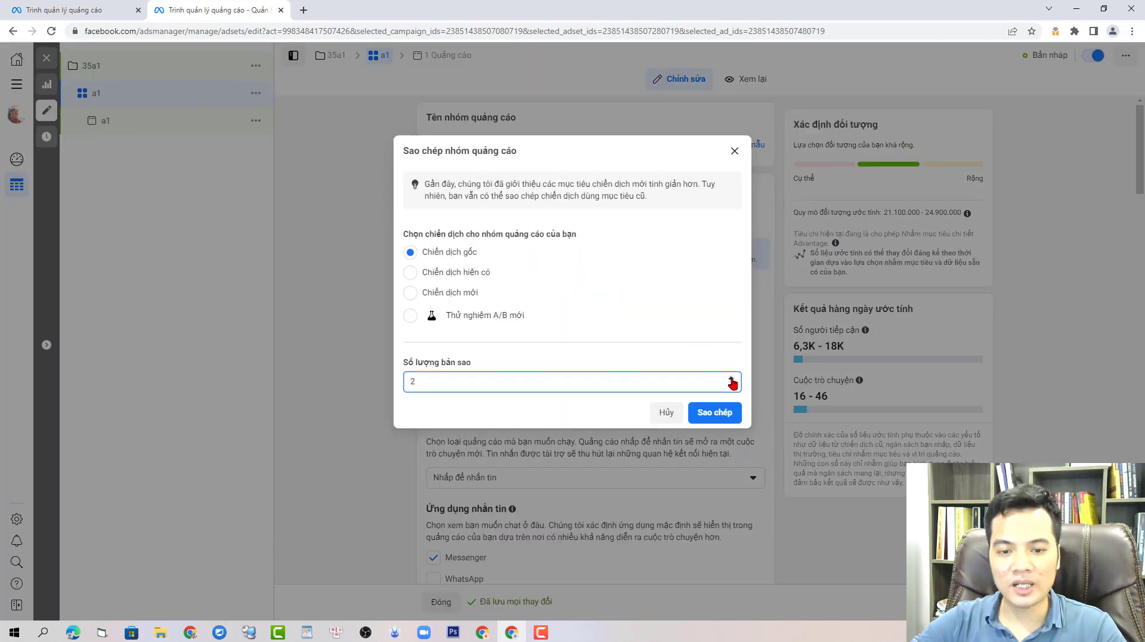
{"action": "left_click", "coordinate": [715, 412]}
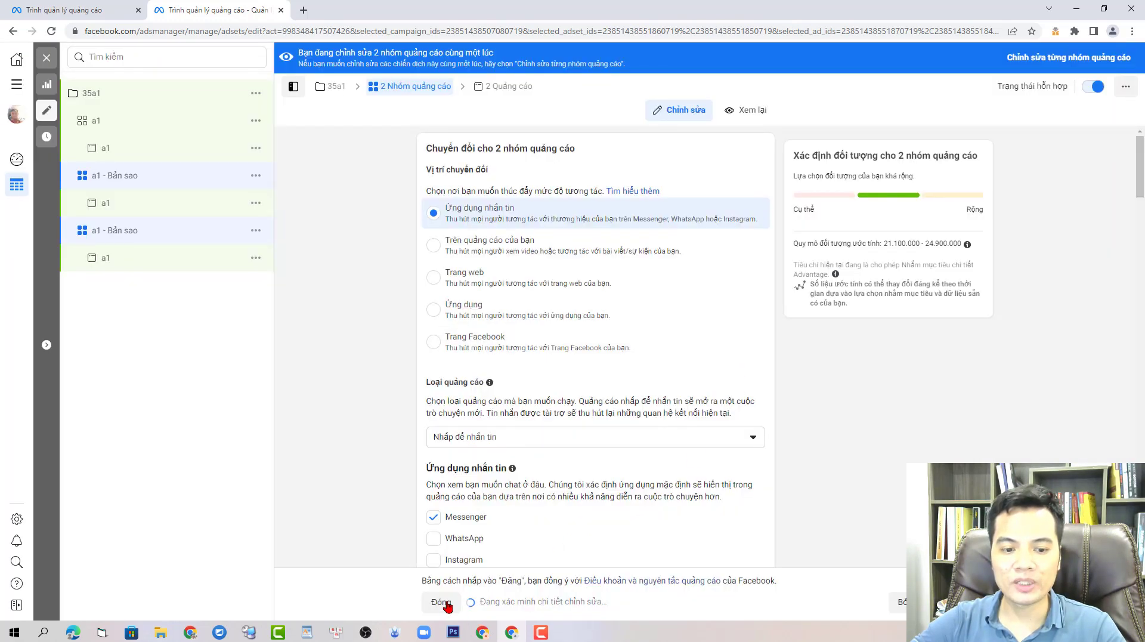
Dismiss the publish-draft reminder and bring up 'Review and publish' for all drafts.
{"action": "left_click", "coordinate": [444, 602]}
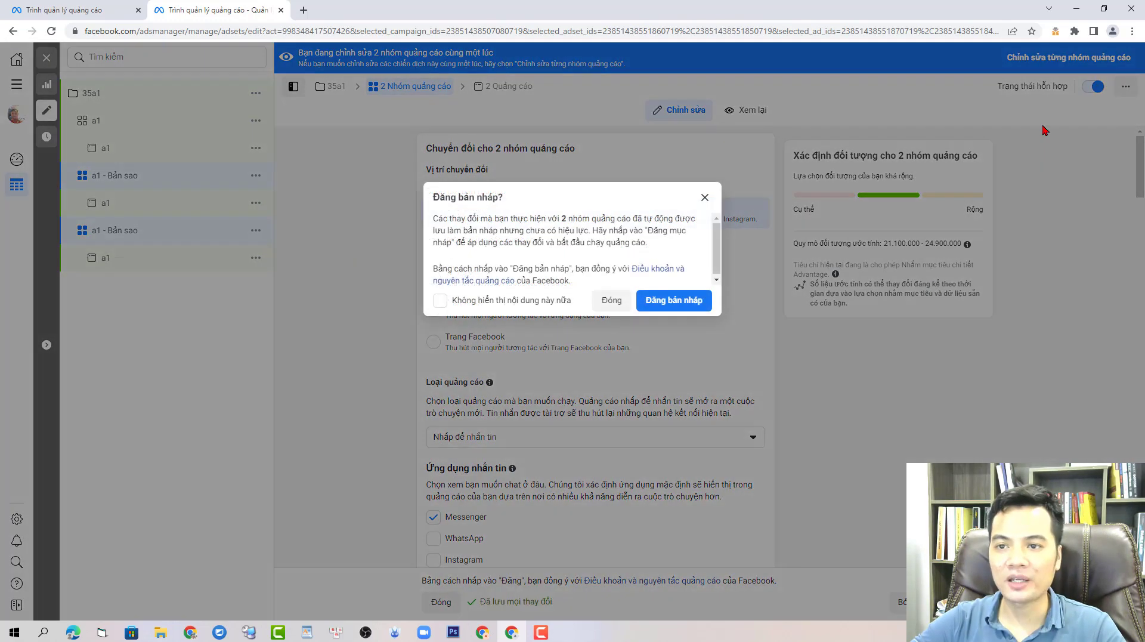
{"action": "left_click", "coordinate": [470, 306]}
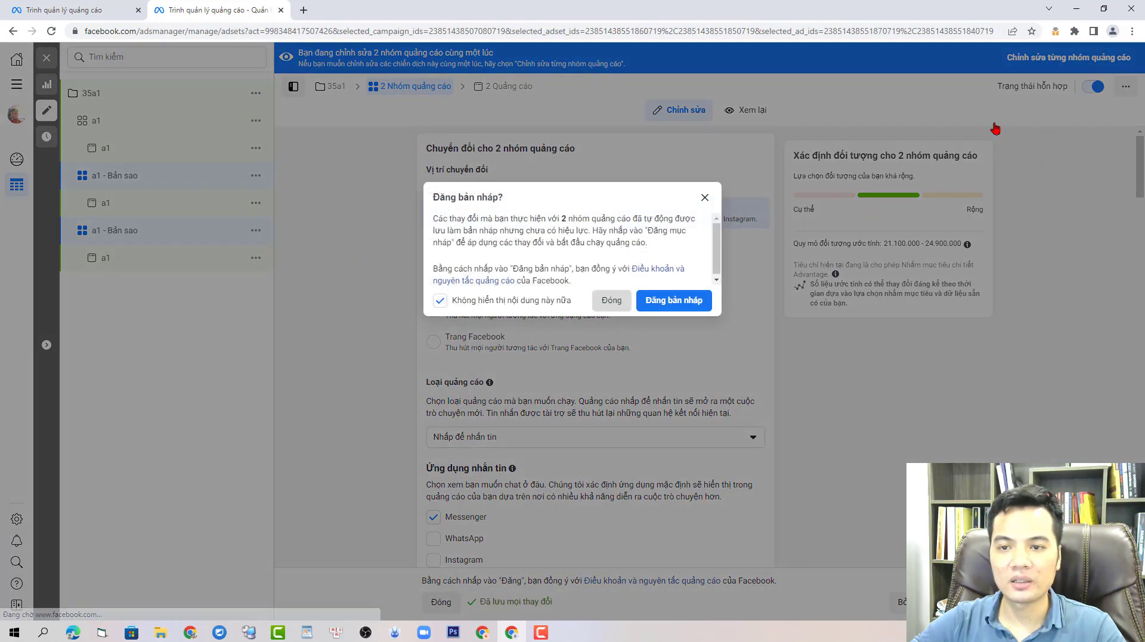
{"action": "left_click", "coordinate": [614, 301]}
{"action": "left_click", "coordinate": [1050, 60]}
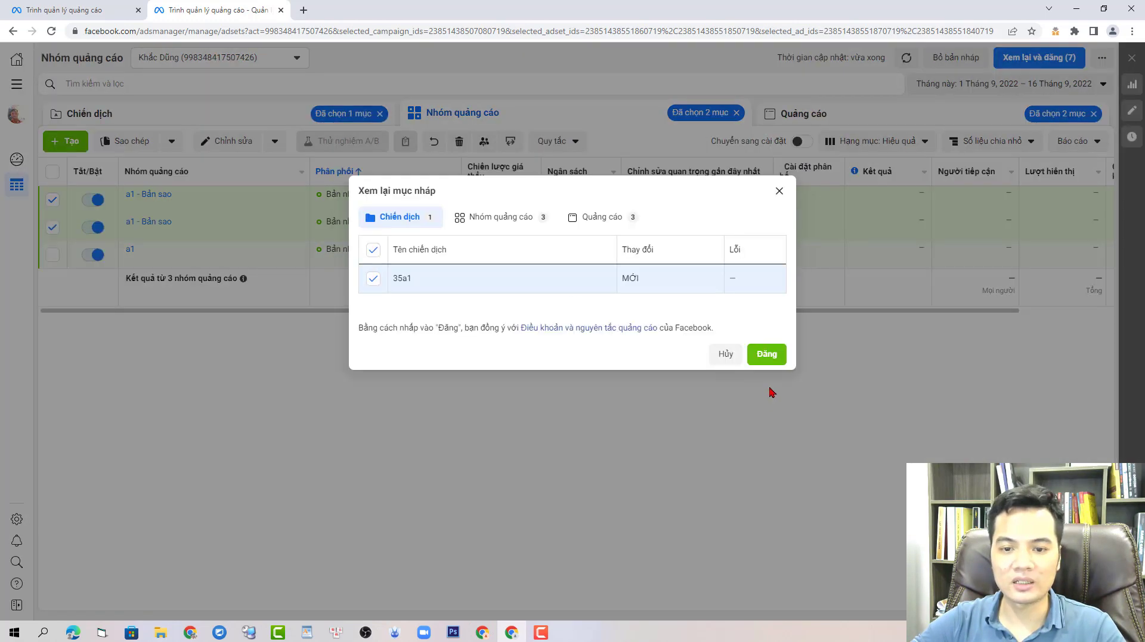
Publish the drafted campaign 35a1 with its three ad sets and ads.
{"action": "left_click", "coordinate": [767, 354]}
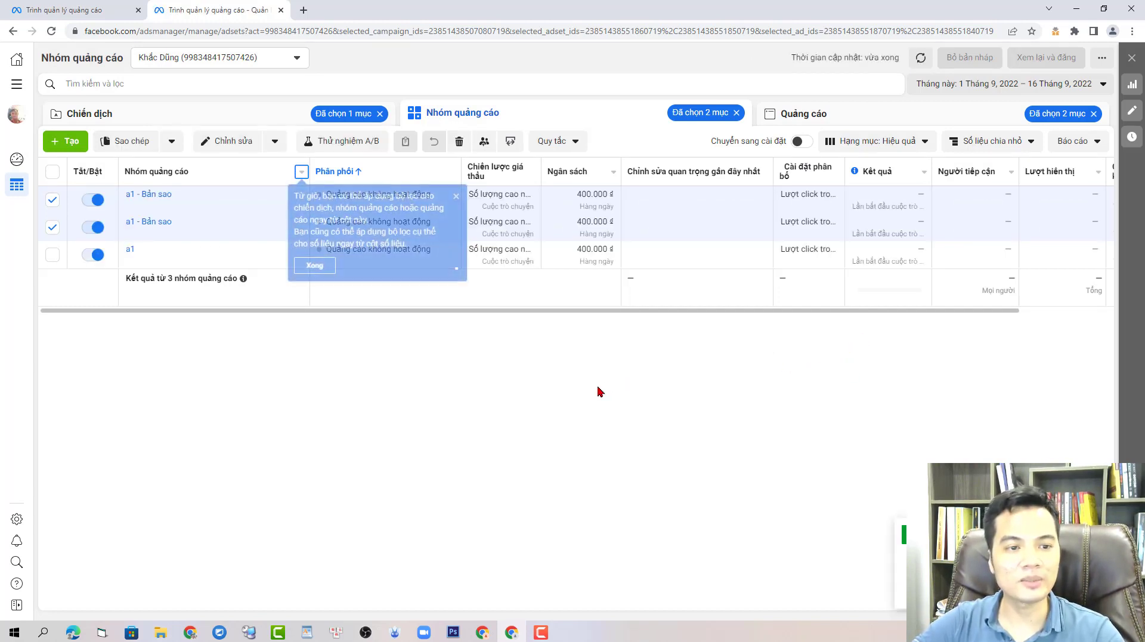
{"action": "left_click", "coordinate": [334, 268]}
{"action": "left_click", "coordinate": [248, 117]}
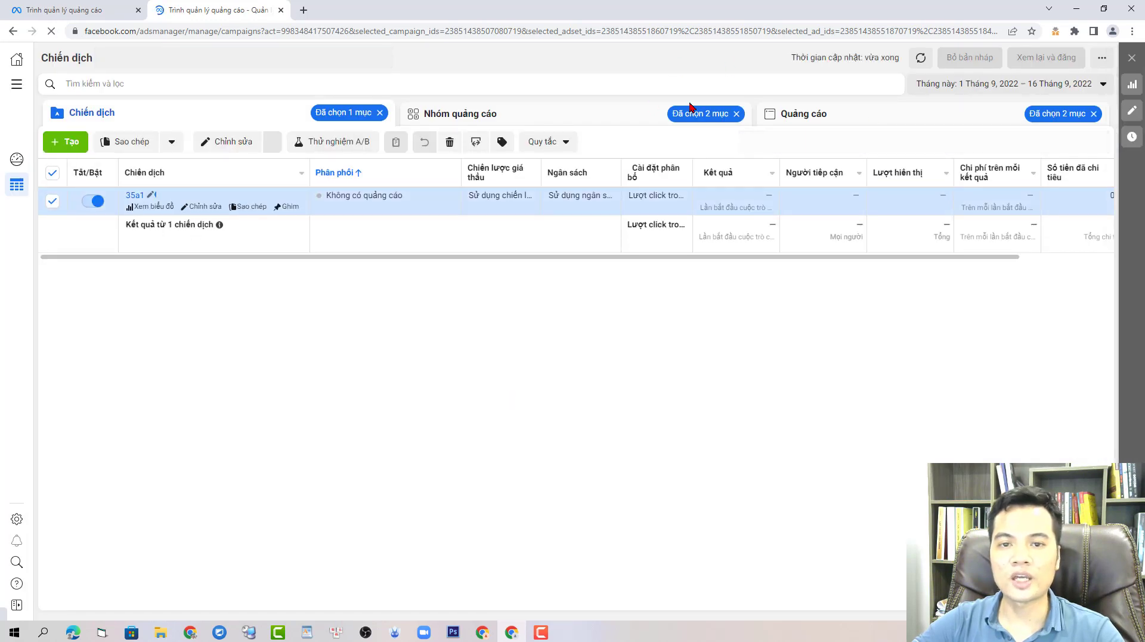
Clear the ad, campaign and ad set selection filters and select campaign 35a1.
{"action": "left_click", "coordinate": [1094, 113]}
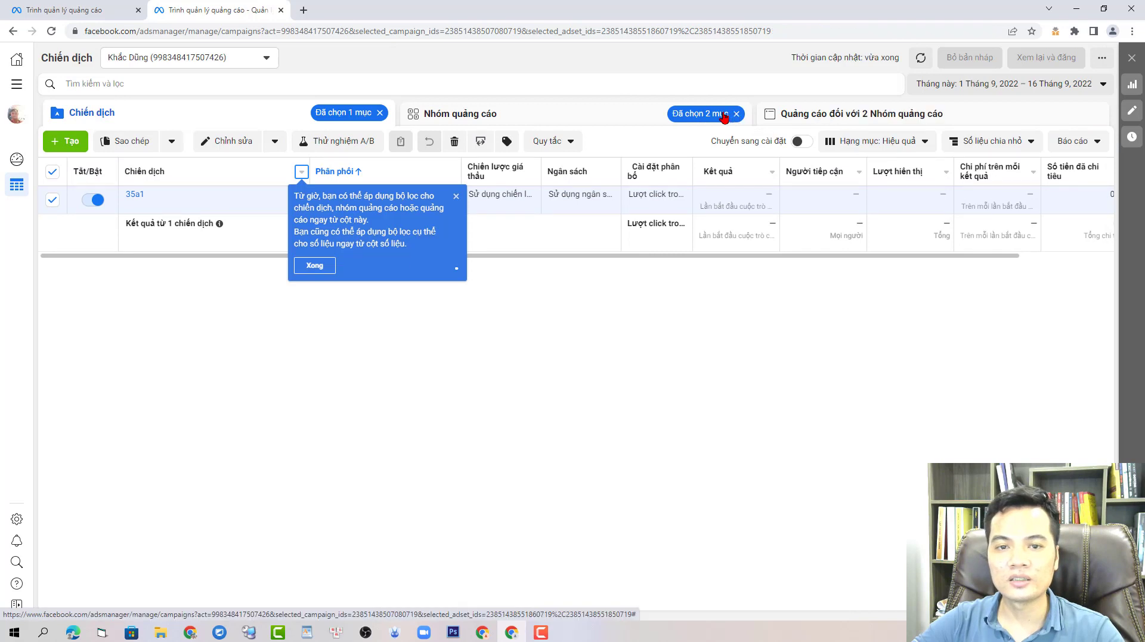
{"action": "left_click", "coordinate": [380, 112]}
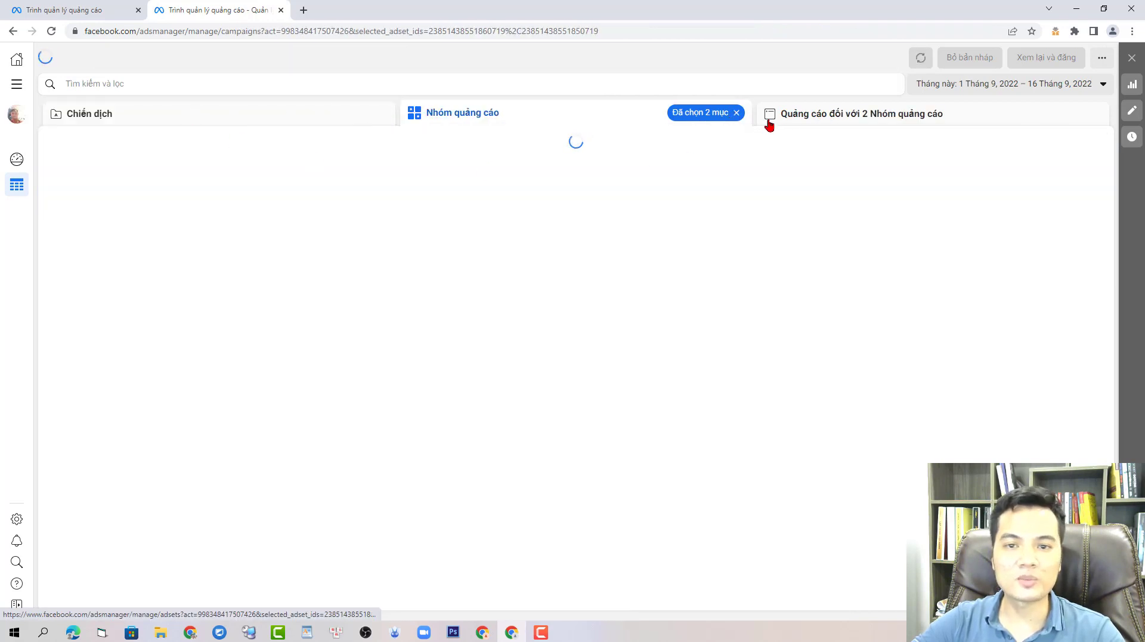
{"action": "left_click", "coordinate": [736, 113]}
{"action": "left_click", "coordinate": [456, 195]}
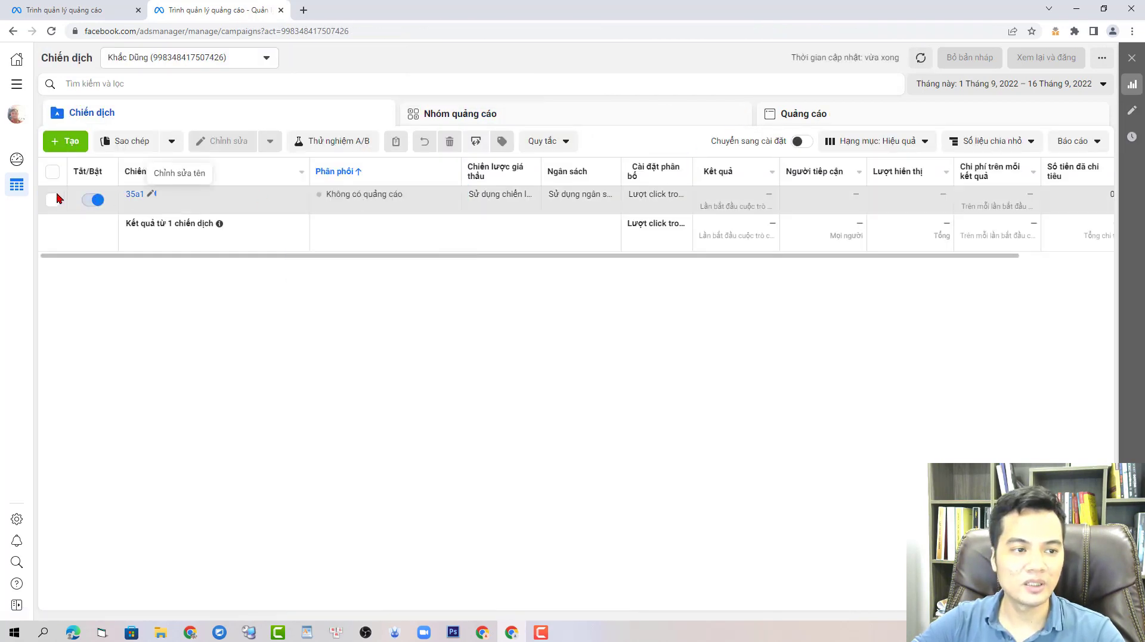
{"action": "left_click", "coordinate": [53, 199]}
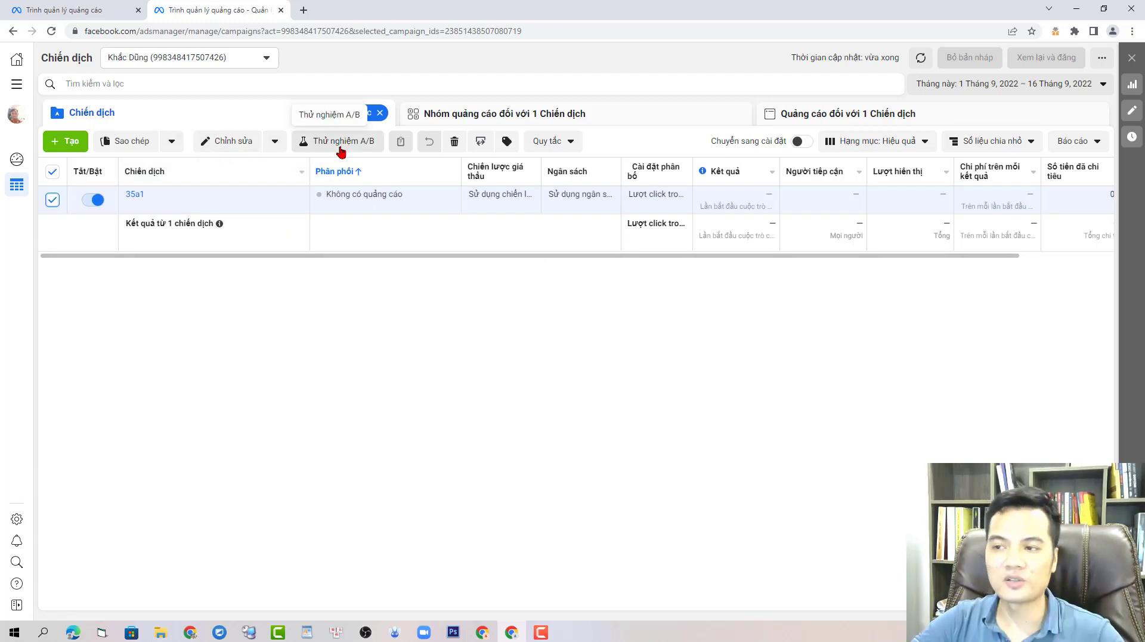
Duplicate campaign 35a1 into 5 copies.
{"action": "left_click", "coordinate": [132, 141]}
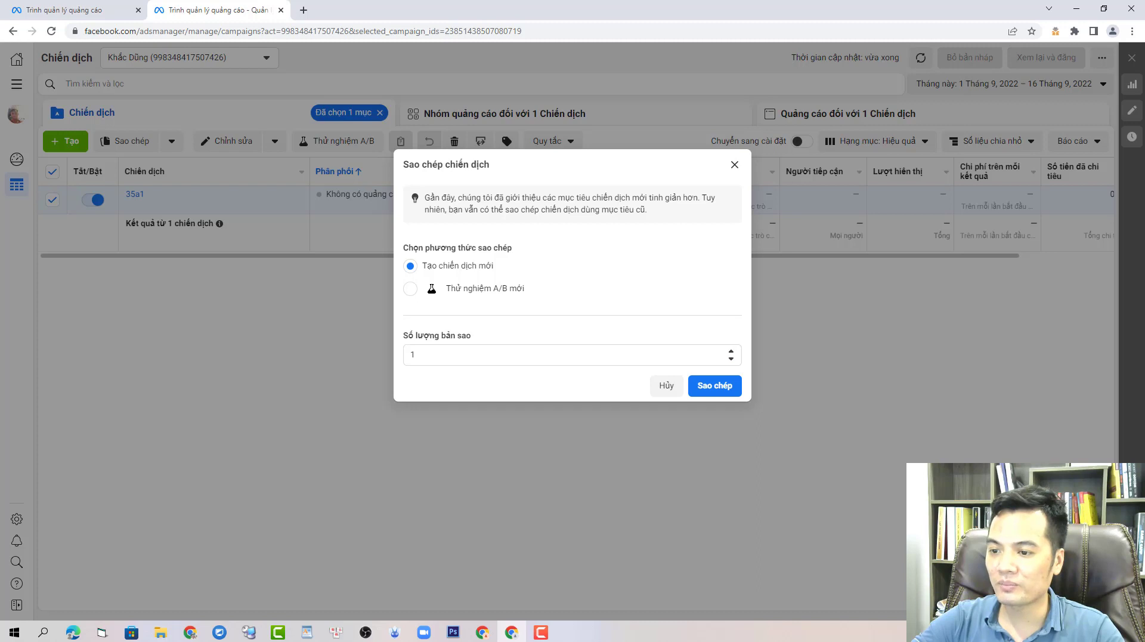
{"action": "left_click_drag", "start_coordinate": [405, 357], "coordinate": [452, 355]}
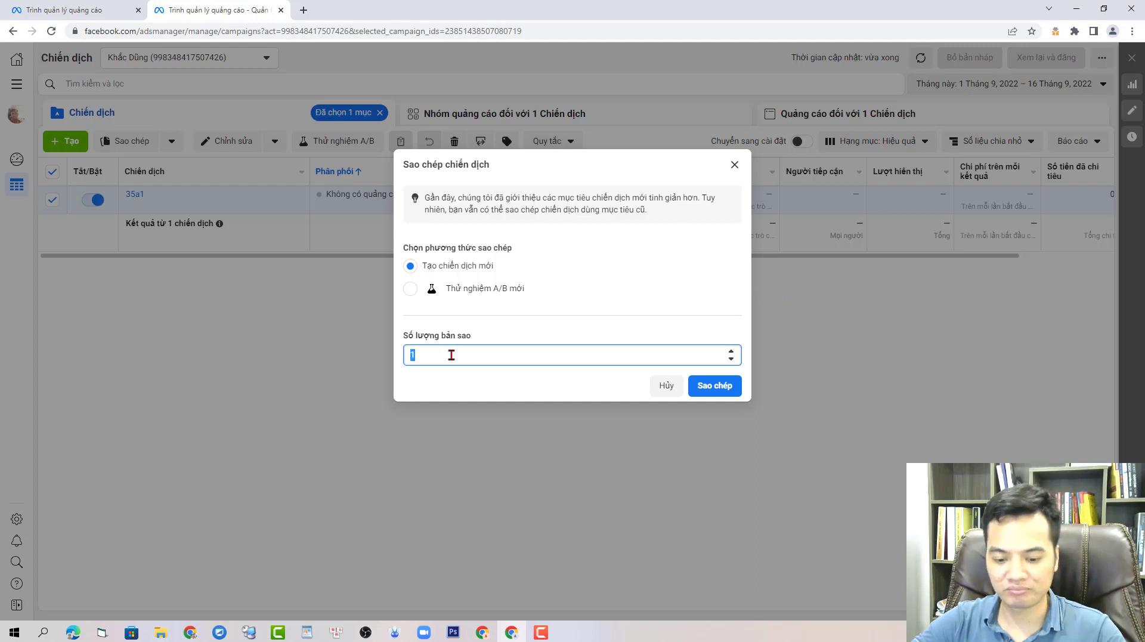
{"action": "type", "text": "5"}
{"action": "left_click", "coordinate": [714, 386]}
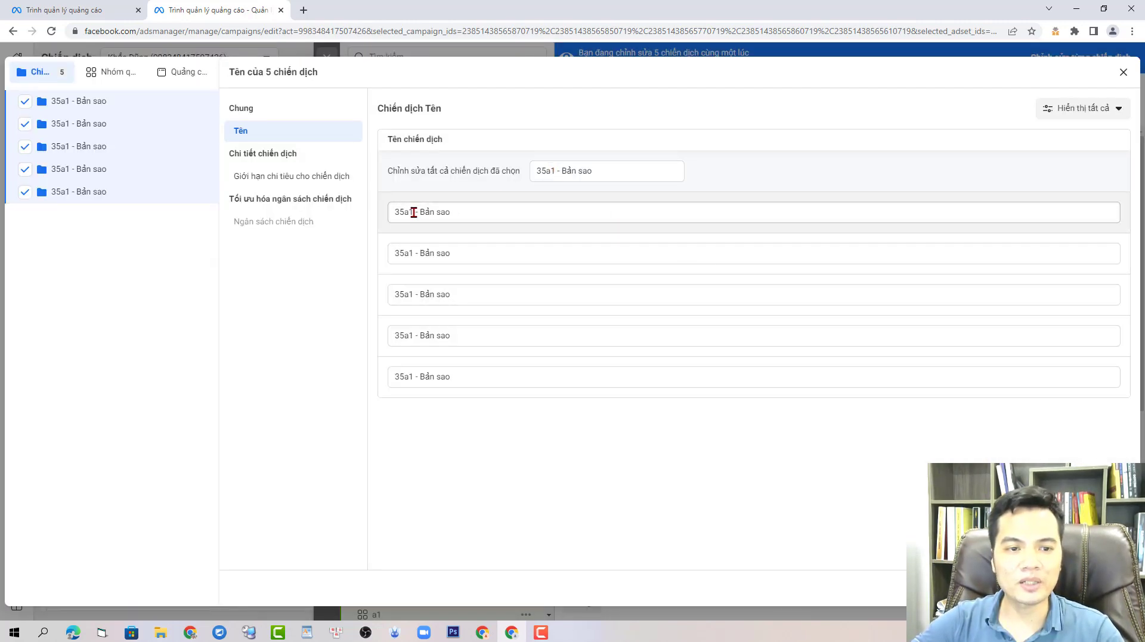
Replace the copy suffixes so the campaigns are named 35a2, 35a3, 35a4, 35a5 and 35a6.
{"action": "mouse_move", "coordinate": [411, 212]}
{"action": "left_mouse_down"}
{"action": "mouse_move", "coordinate": [489, 266]}
{"action": "mouse_move", "coordinate": [410, 253]}
{"action": "left_mouse_up"}
{"action": "type", "text": "2"}
{"action": "type", "text": "35a3"}
{"action": "left_click_drag", "start_coordinate": [410, 294], "coordinate": [549, 296]}
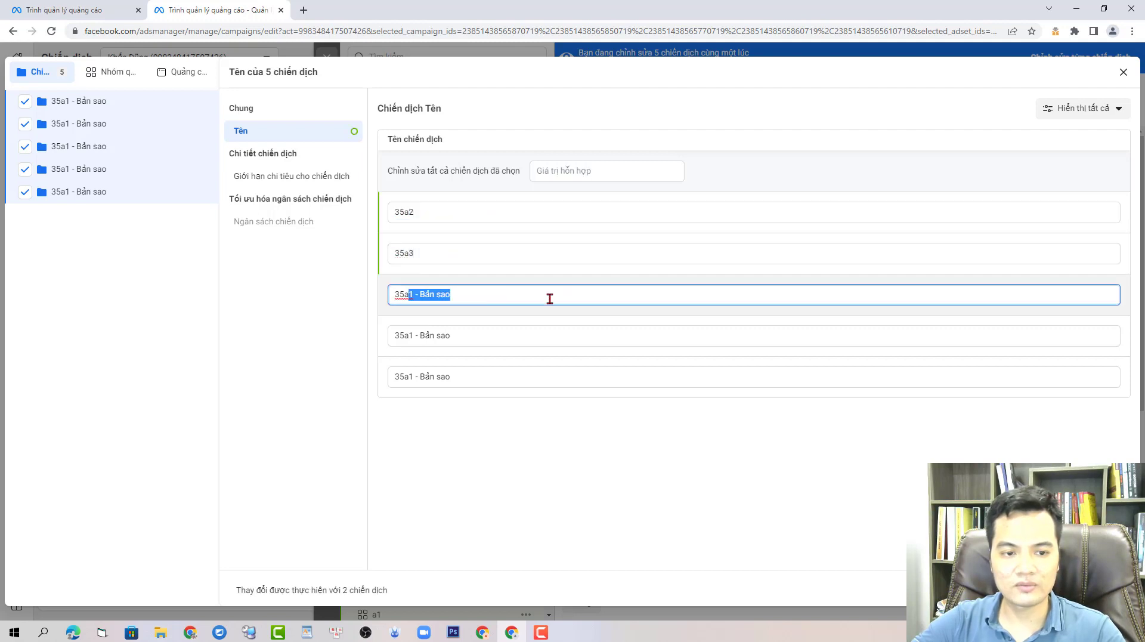
{"action": "type", "text": "4"}
{"action": "left_click_drag", "start_coordinate": [411, 335], "coordinate": [465, 337]}
{"action": "type", "text": "5a5"}
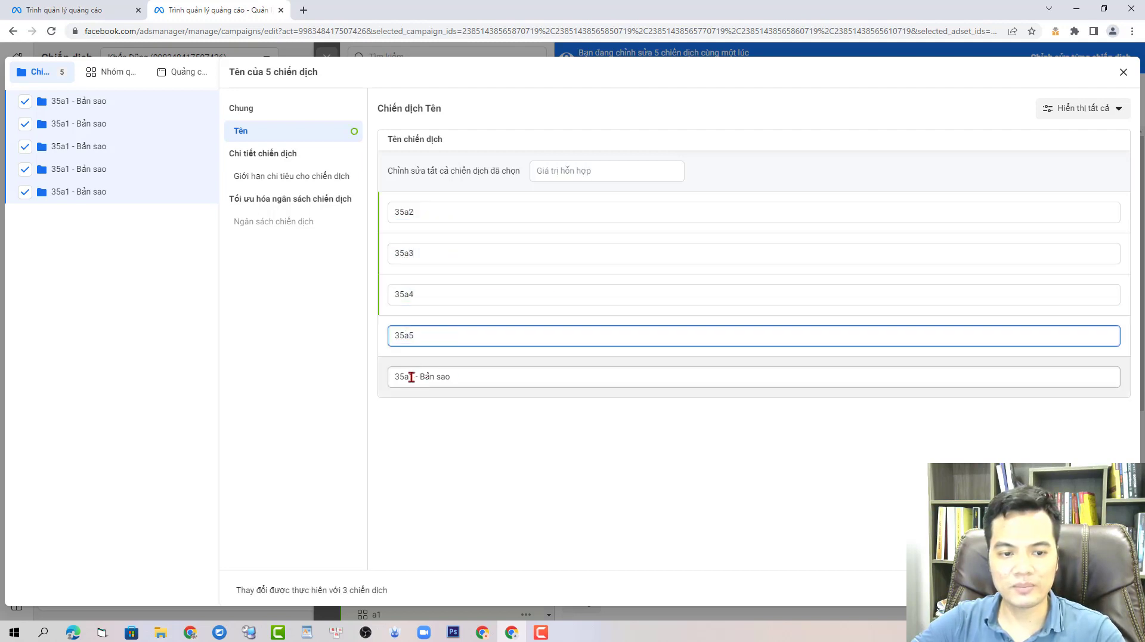
{"action": "left_click_drag", "start_coordinate": [411, 377], "coordinate": [673, 375]}
{"action": "type", "text": "6"}
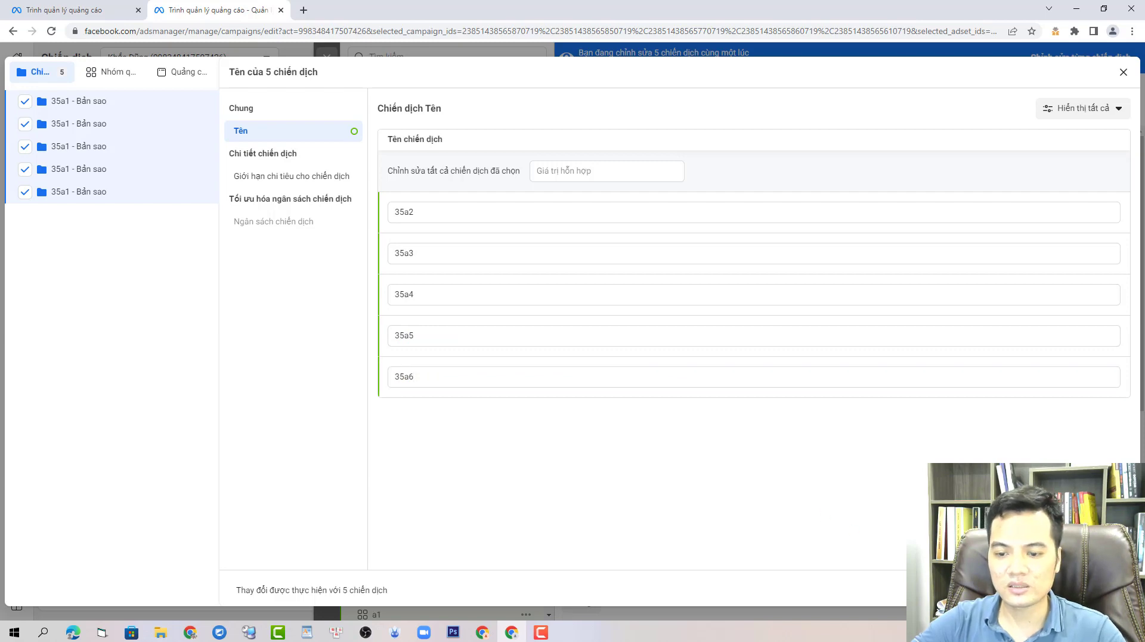
{"action": "key", "text": "Return"}
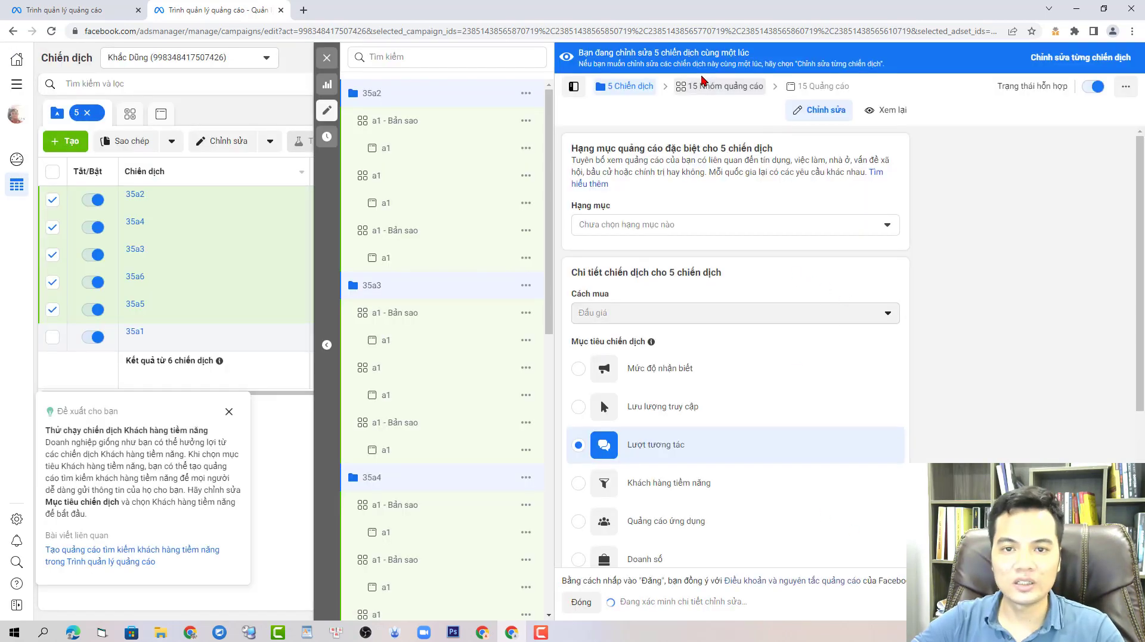
Open campaign 35a2's three ad sets and give them all the shared name 35a2.
{"action": "left_click", "coordinate": [703, 88]}
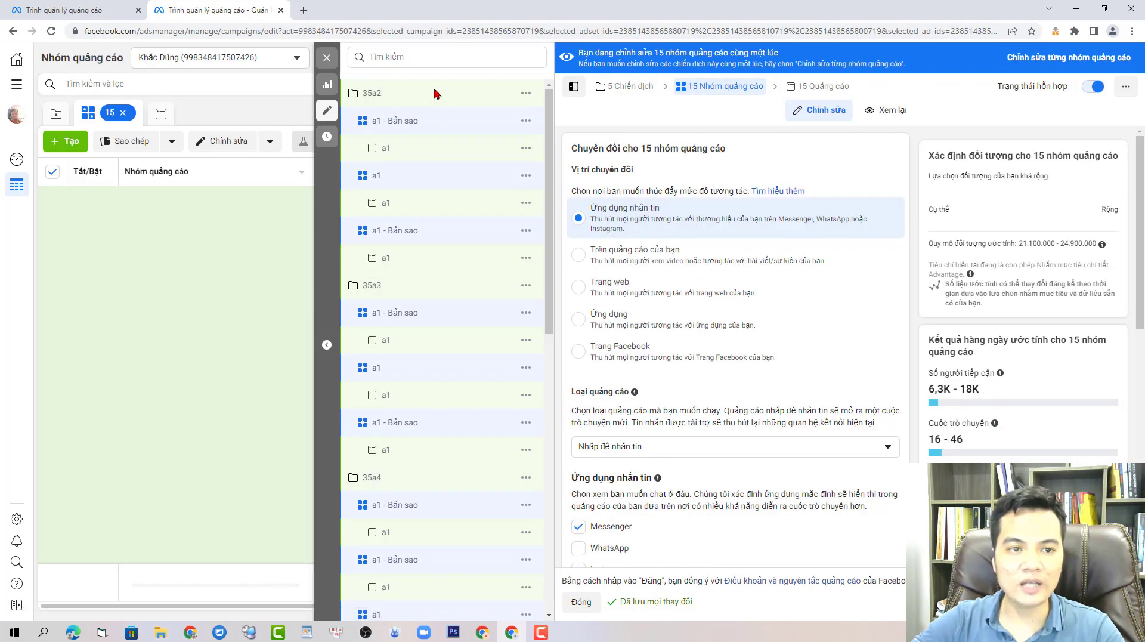
{"action": "left_click", "coordinate": [349, 95]}
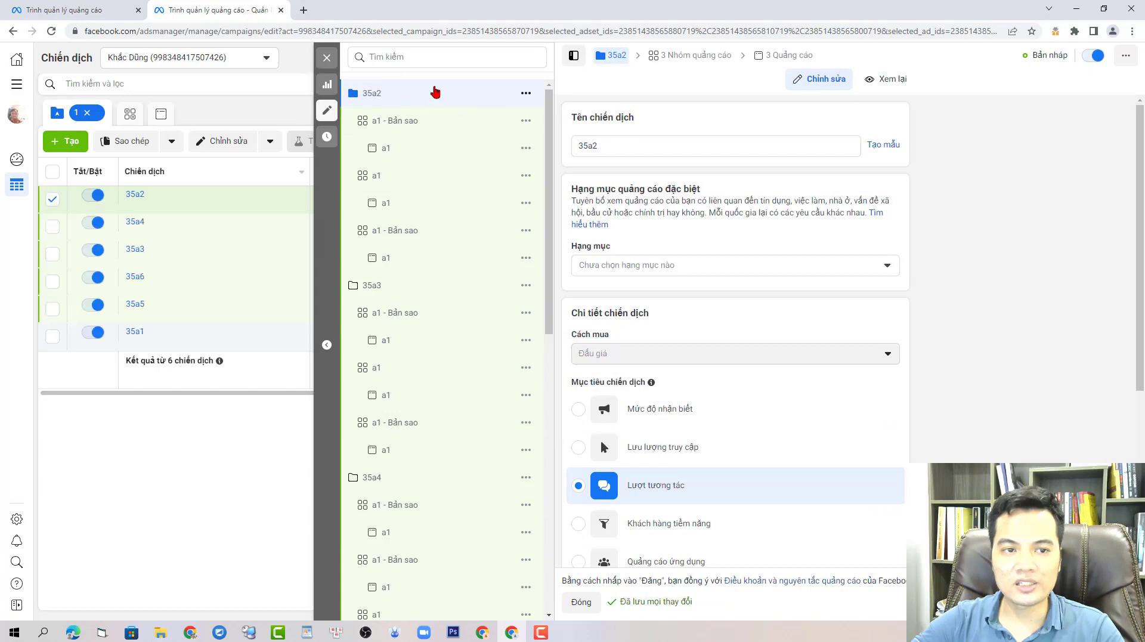
{"action": "left_click", "coordinate": [687, 55]}
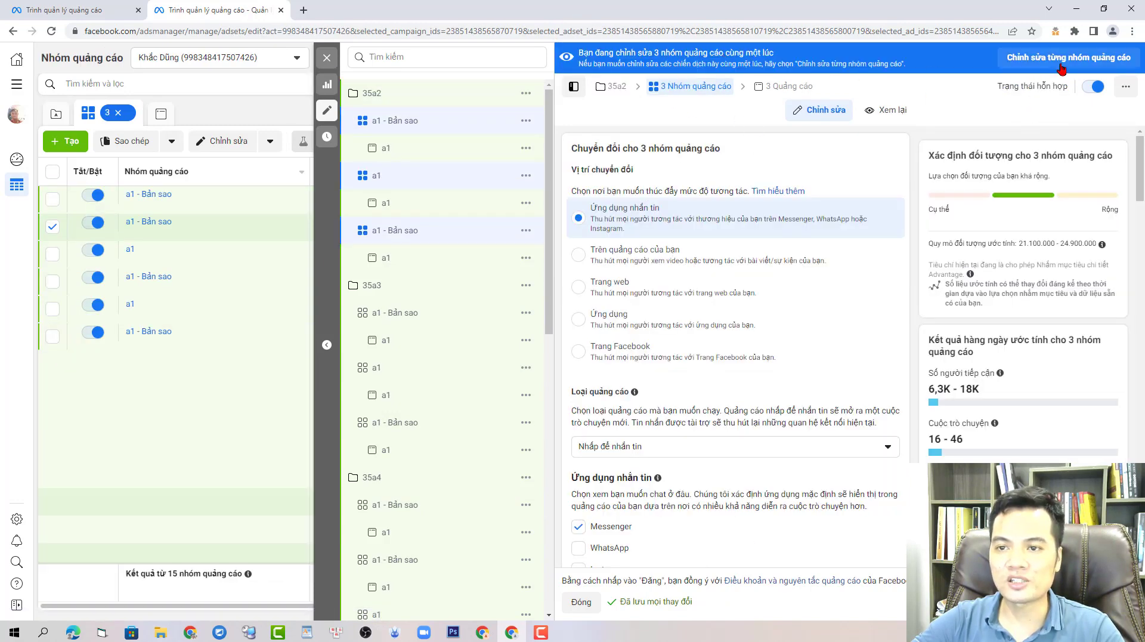
{"action": "left_click", "coordinate": [1061, 57]}
{"action": "left_click", "coordinate": [593, 172]}
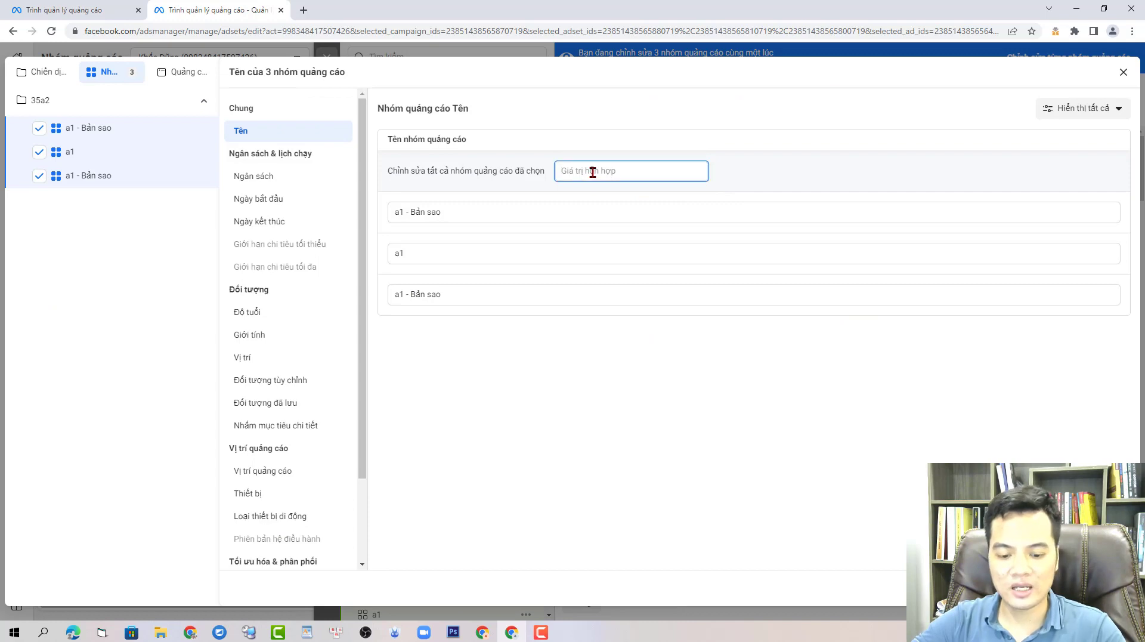
{"action": "type", "text": "35a2"}
{"action": "left_click", "coordinate": [665, 391]}
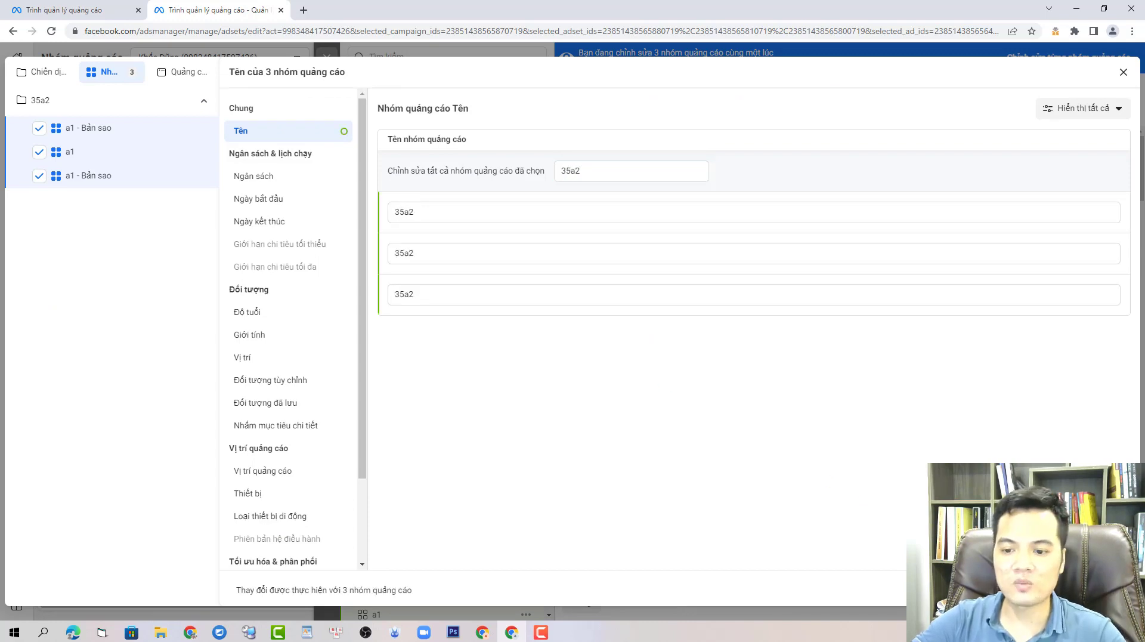
{"action": "key", "text": "Escape"}
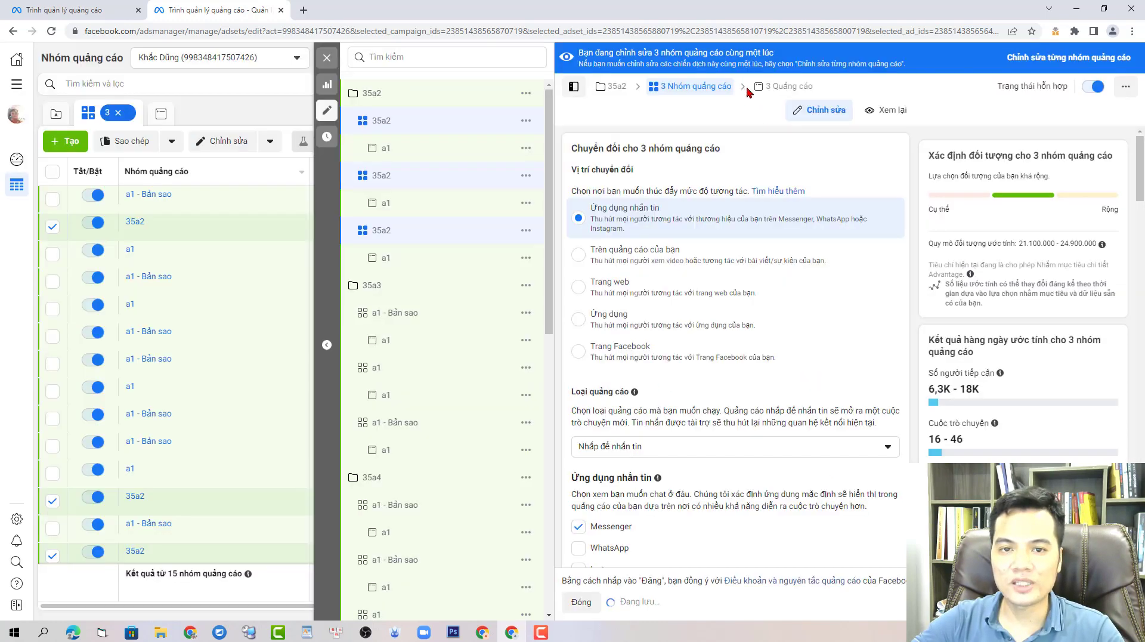
Rename all three ads in campaign 35a2 from a1 to 35a2.
{"action": "left_click", "coordinate": [1072, 62]}
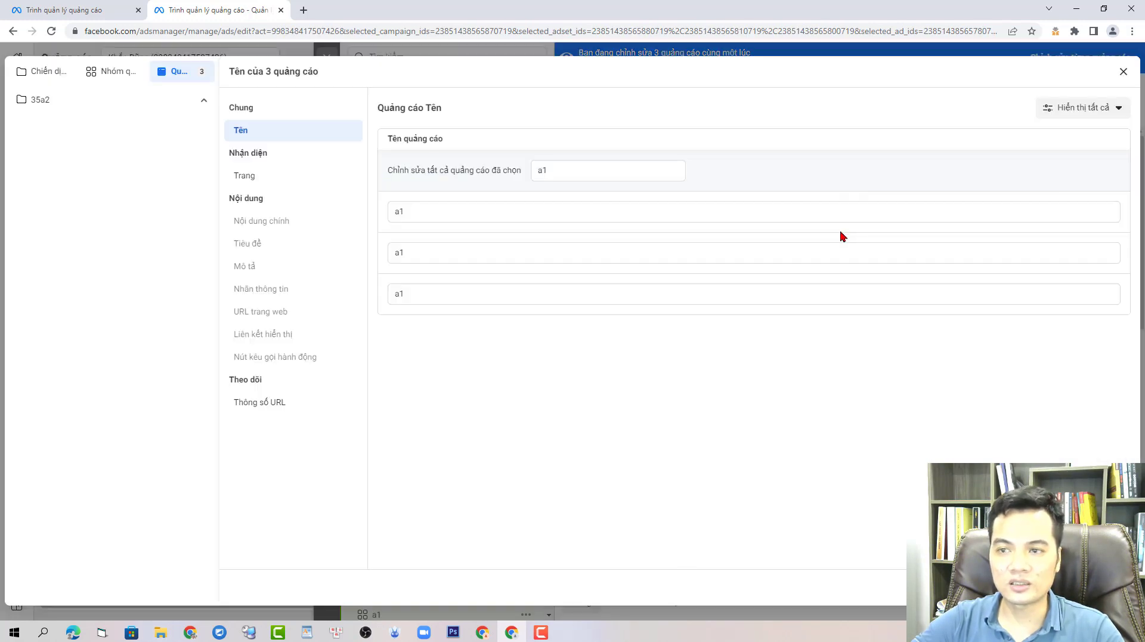
{"action": "left_click_drag", "start_coordinate": [560, 168], "coordinate": [539, 174]}
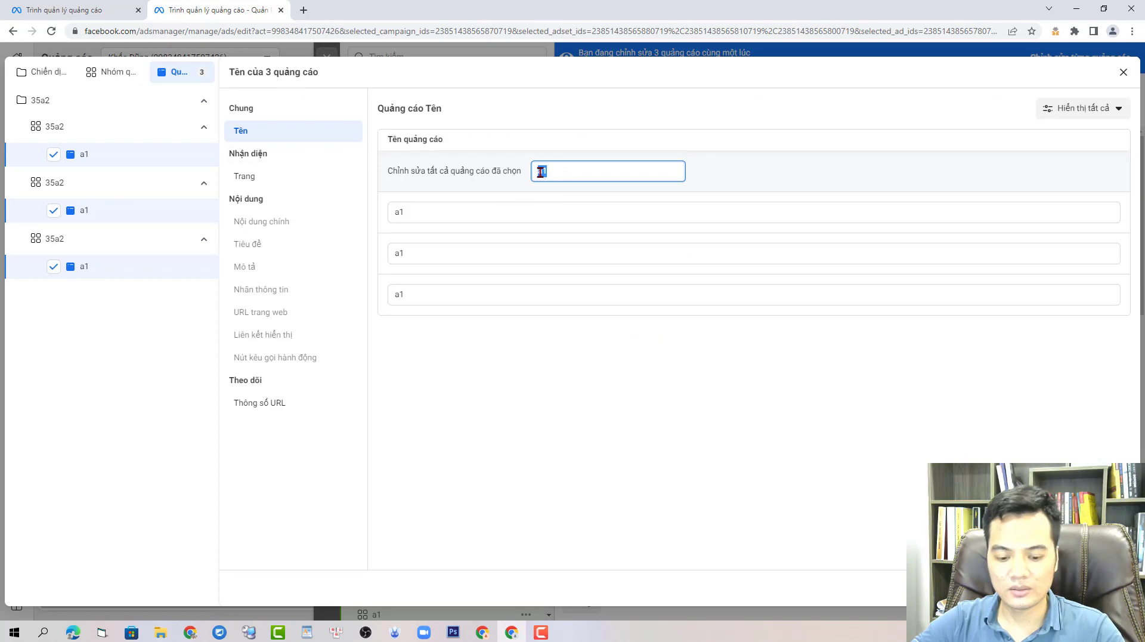
{"action": "type", "text": "35a2"}
{"action": "left_click", "coordinate": [749, 414]}
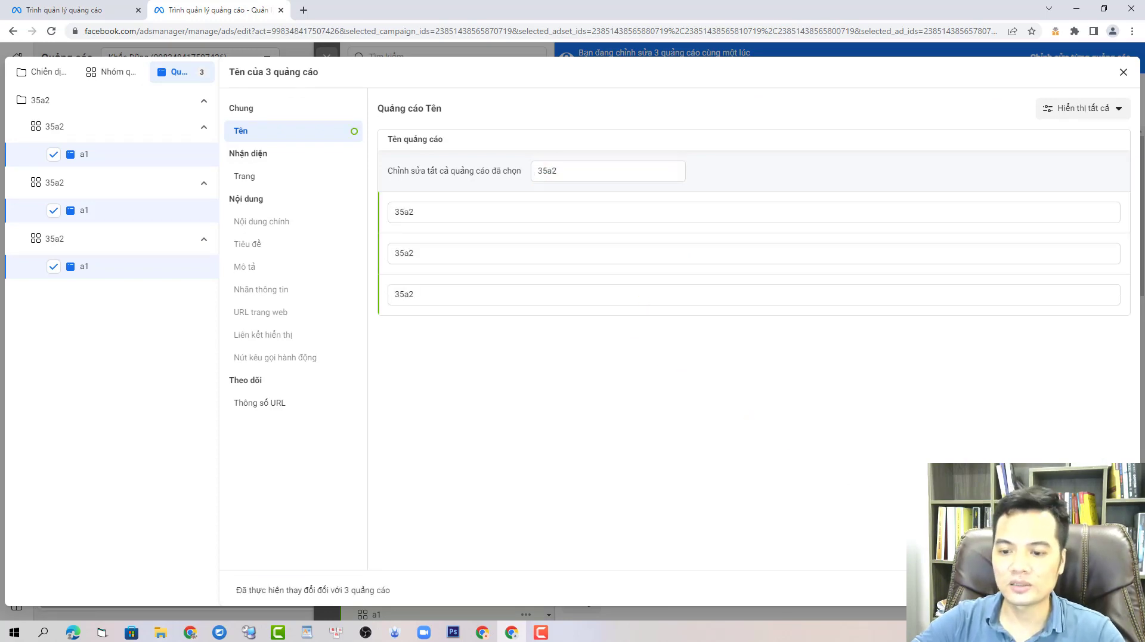
{"action": "key", "text": "Escape"}
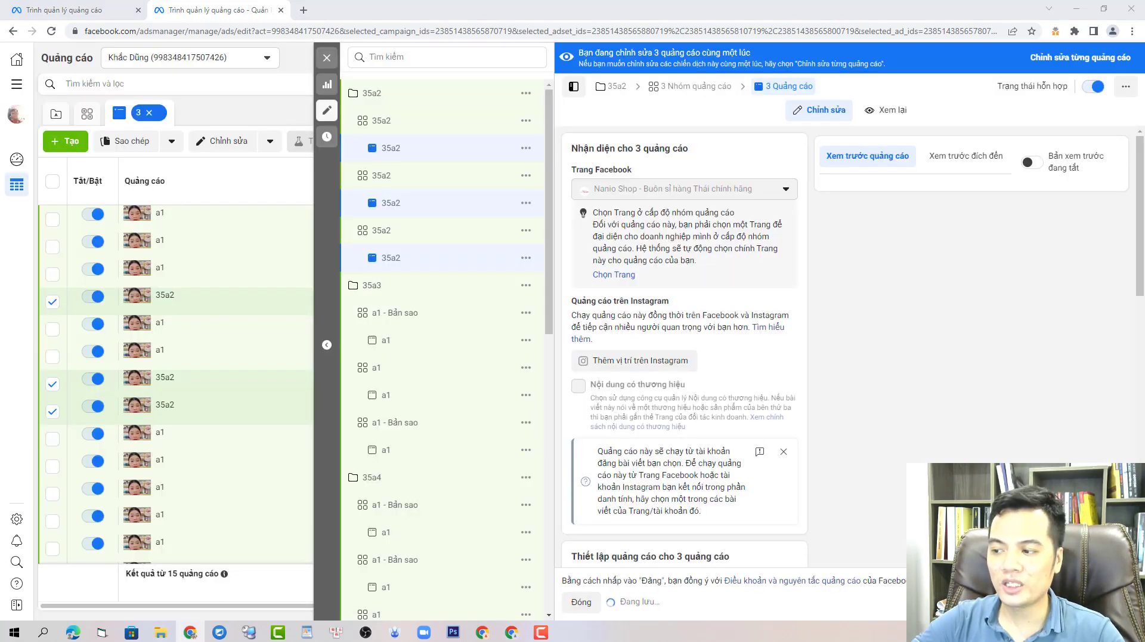
Paste the existing post ID into the three ads.
{"action": "scroll", "coordinate": [581, 384], "scroll_direction": "down", "scroll_amount": 5}
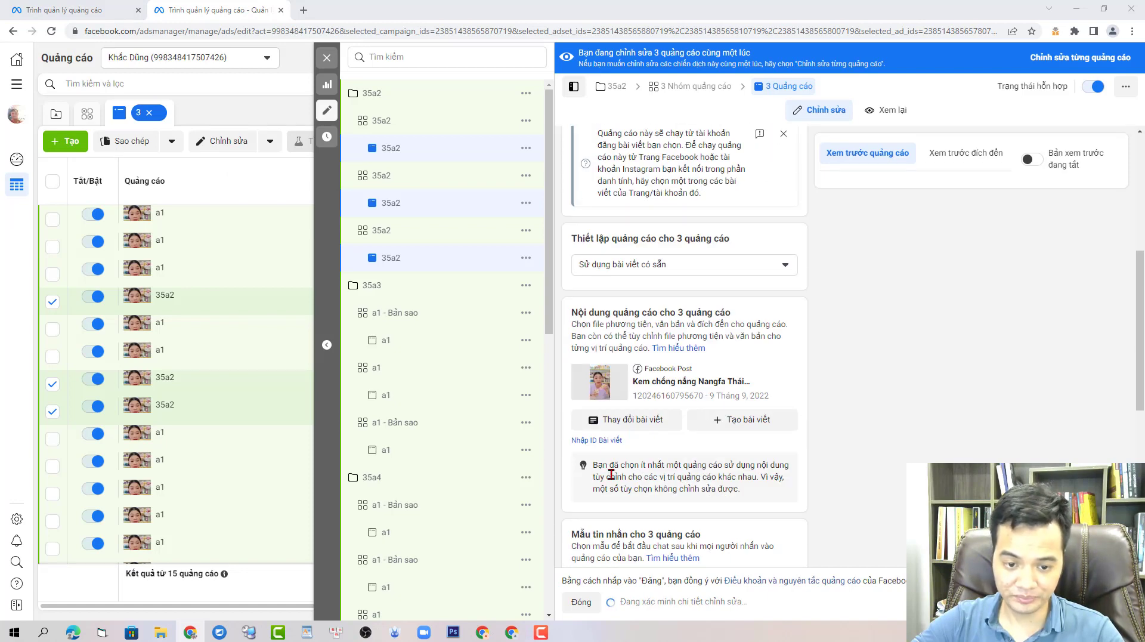
{"action": "left_click", "coordinate": [597, 441]}
{"action": "key", "text": "ctrl+v"}
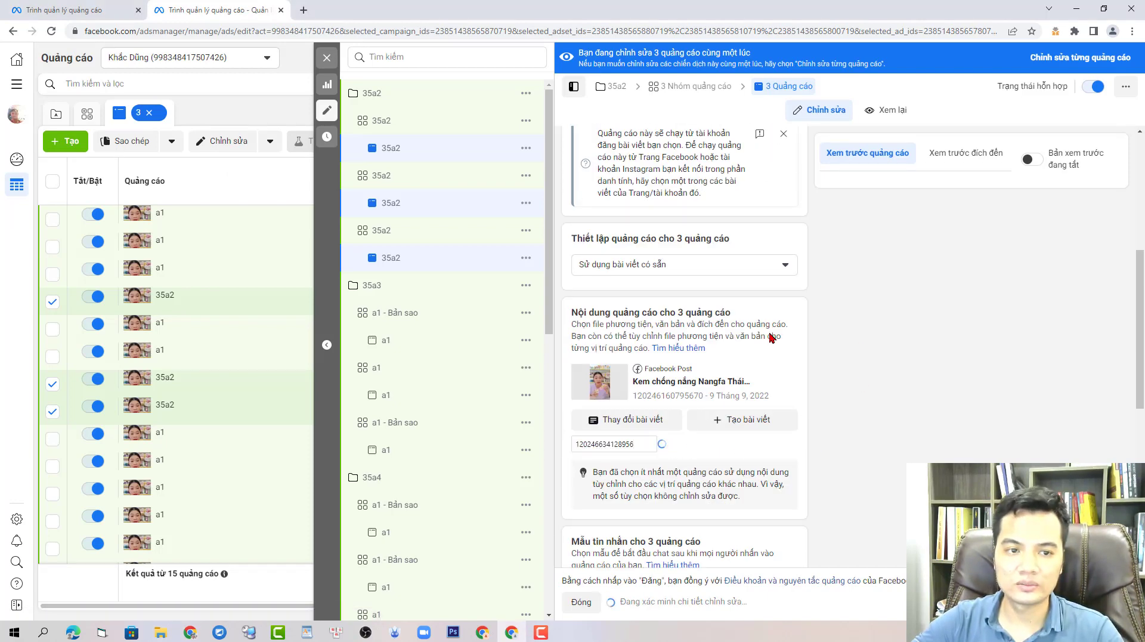
Choose message template 35a2 for the ads, then open campaign 35a3.
{"action": "scroll", "coordinate": [771, 334], "scroll_direction": "down", "scroll_amount": 5}
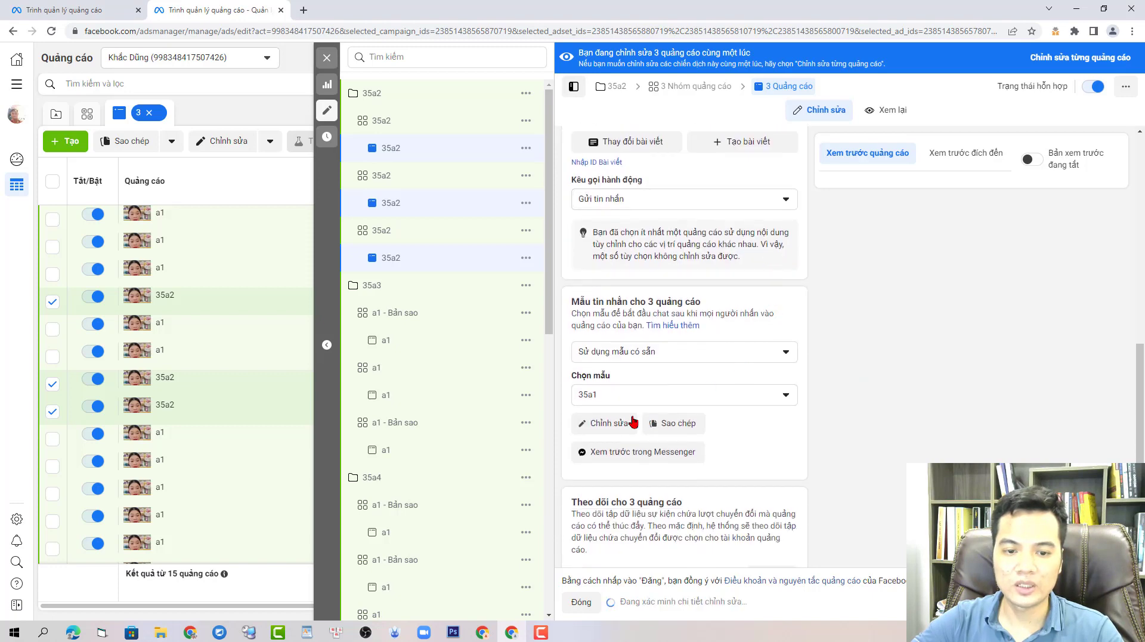
{"action": "left_click", "coordinate": [606, 398]}
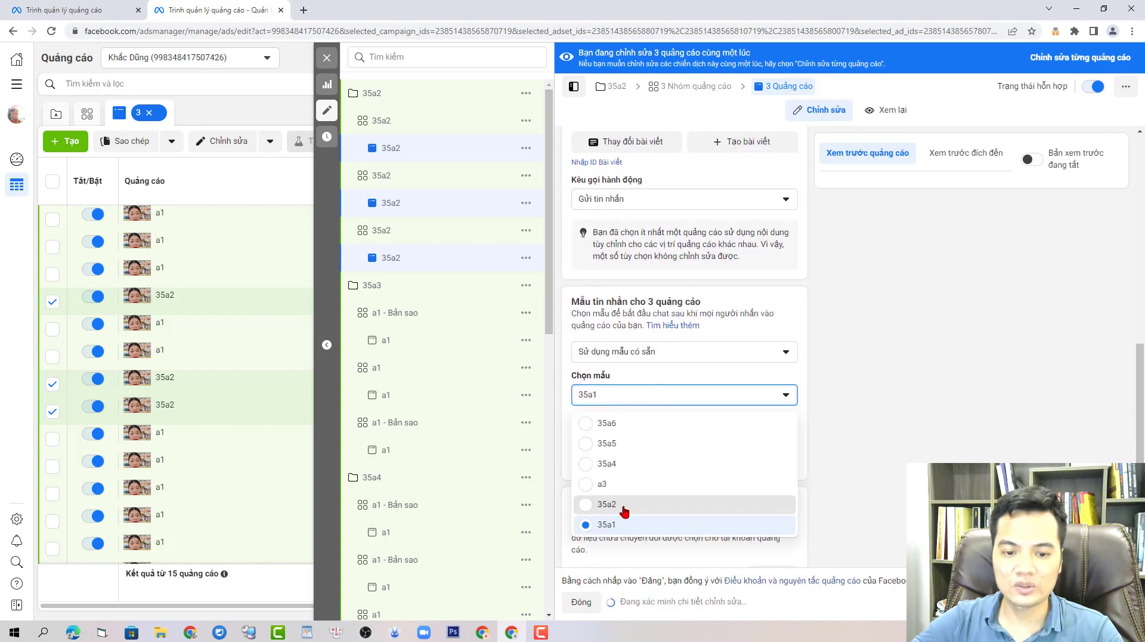
{"action": "left_click", "coordinate": [607, 504]}
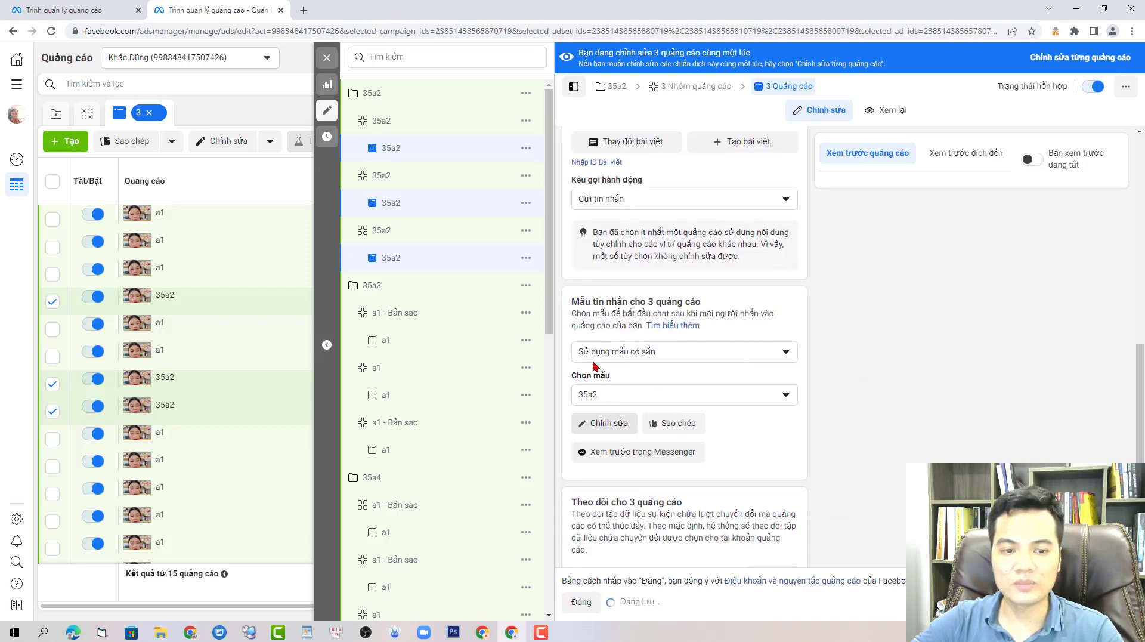
{"action": "left_click", "coordinate": [457, 290]}
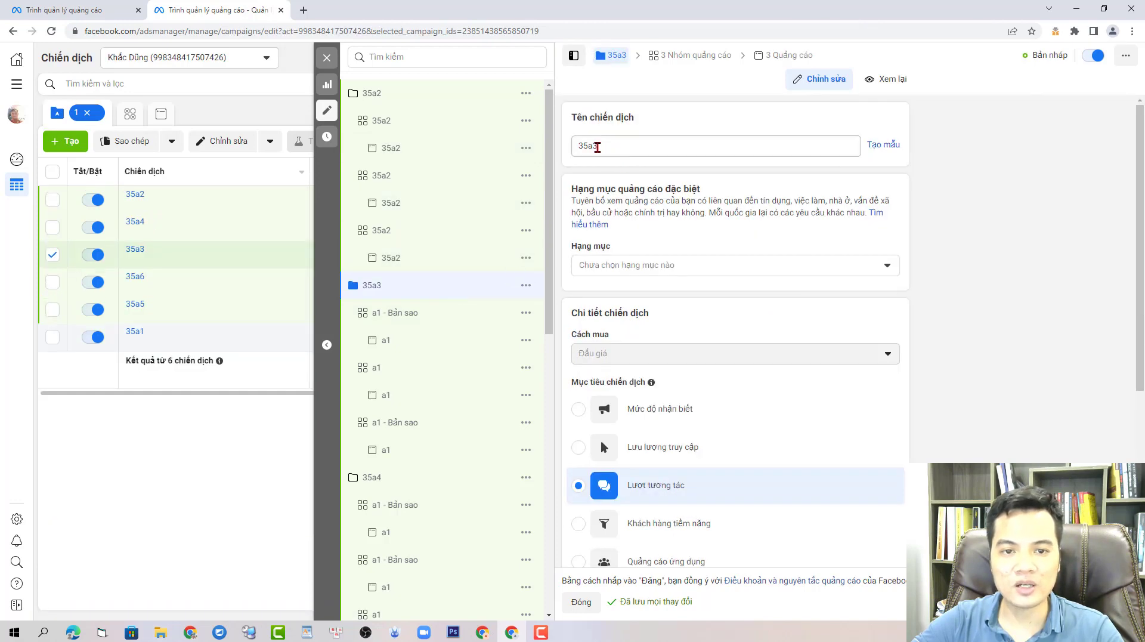
Give campaign 35a3's three ad sets the shared name 35a3.
{"action": "left_click_drag", "start_coordinate": [593, 146], "coordinate": [621, 146]}
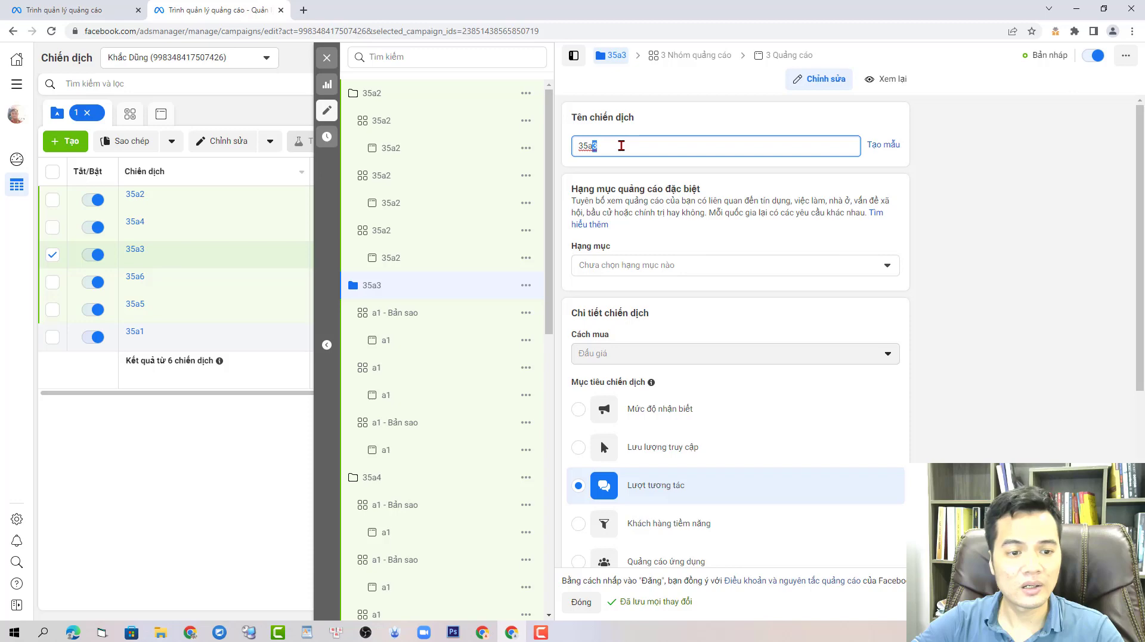
{"action": "left_click", "coordinate": [698, 55]}
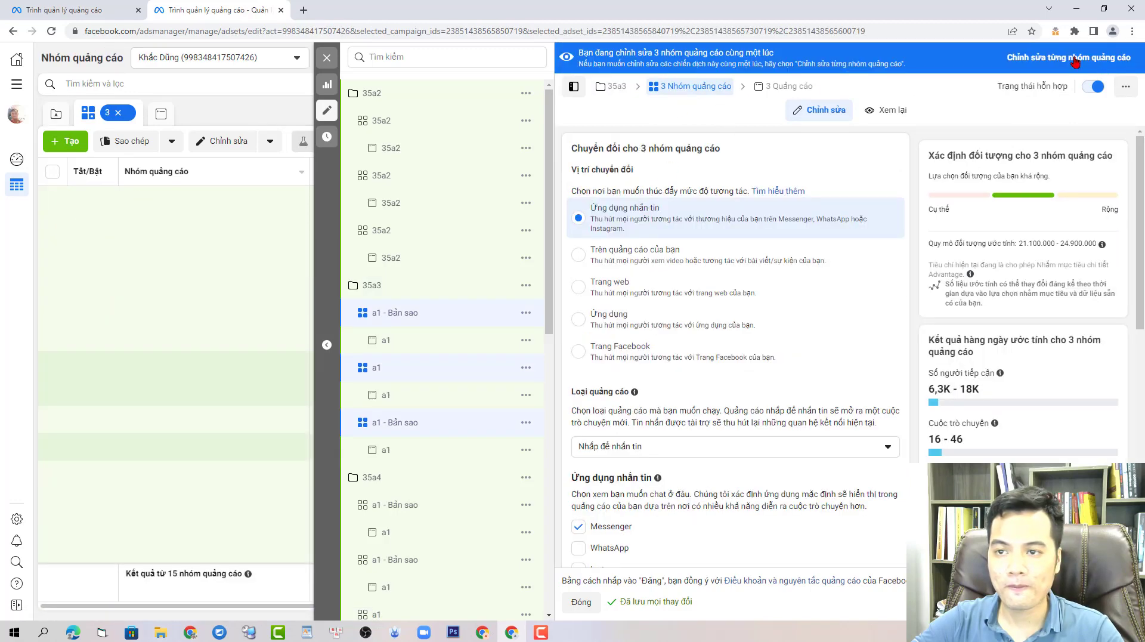
{"action": "left_click", "coordinate": [601, 189]}
{"action": "left_click", "coordinate": [602, 171]}
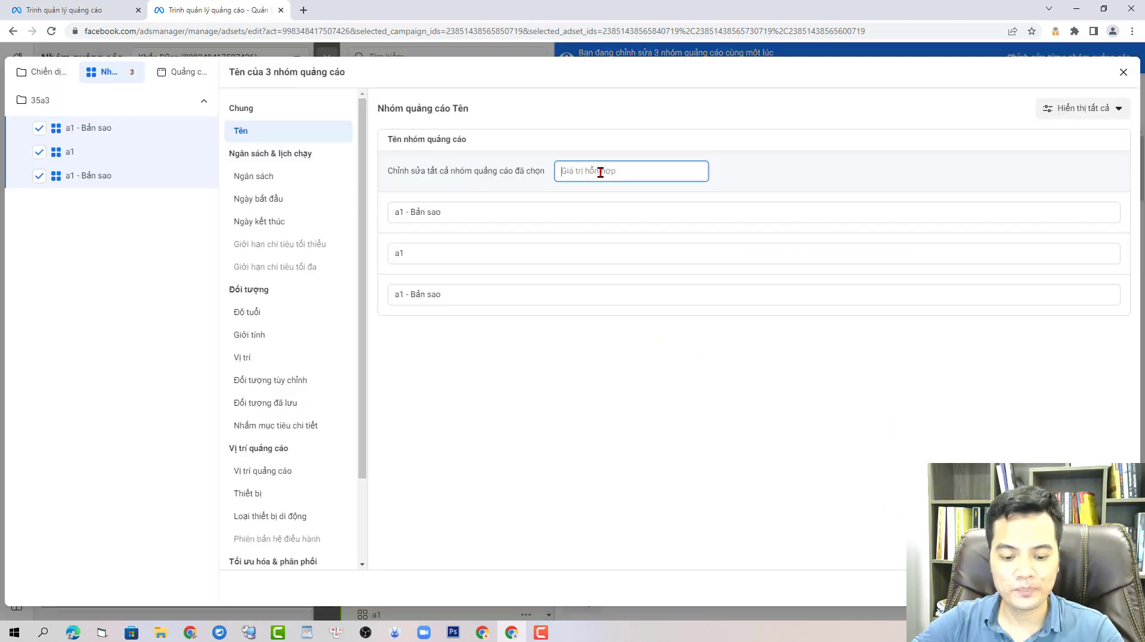
{"action": "type", "text": "35a3"}
{"action": "key", "text": "Return"}
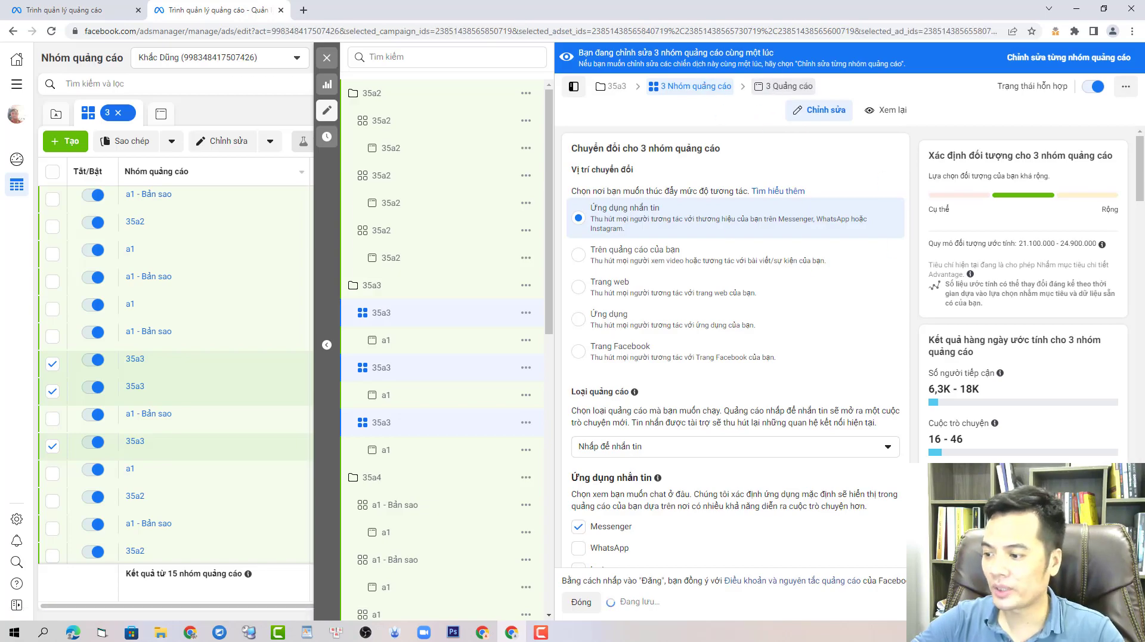
Enter the existing post ID for campaign 35a3's three ads.
{"action": "left_click", "coordinate": [783, 86]}
{"action": "scroll", "coordinate": [704, 444], "scroll_direction": "down", "scroll_amount": 3}
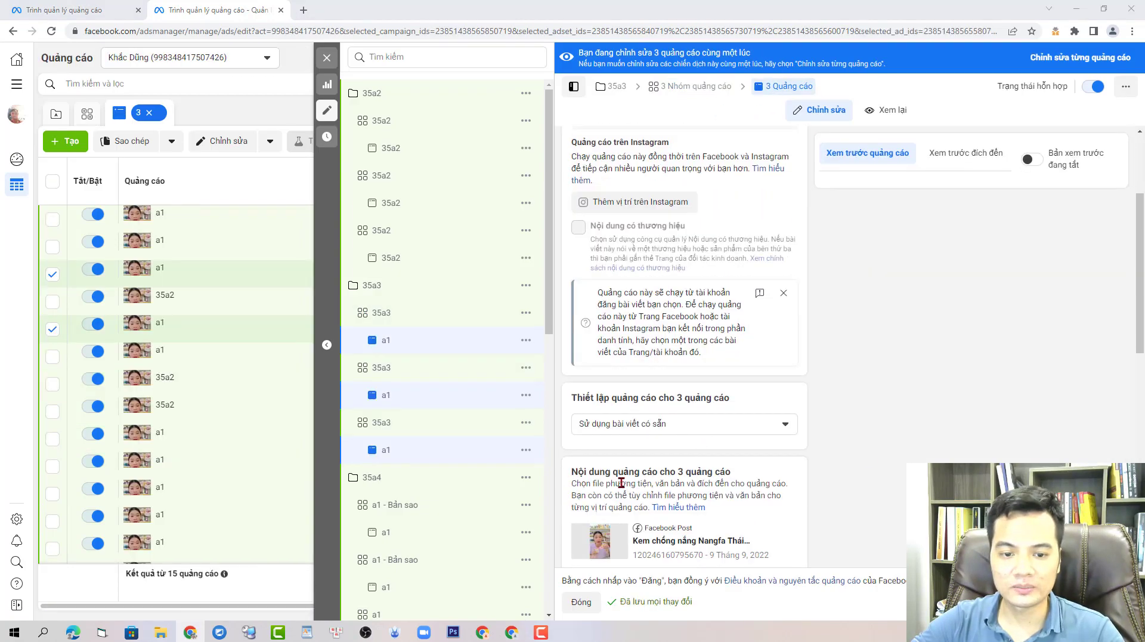
{"action": "left_click", "coordinate": [655, 463]}
{"action": "key", "text": "ctrl+v"}
{"action": "left_click", "coordinate": [682, 463]}
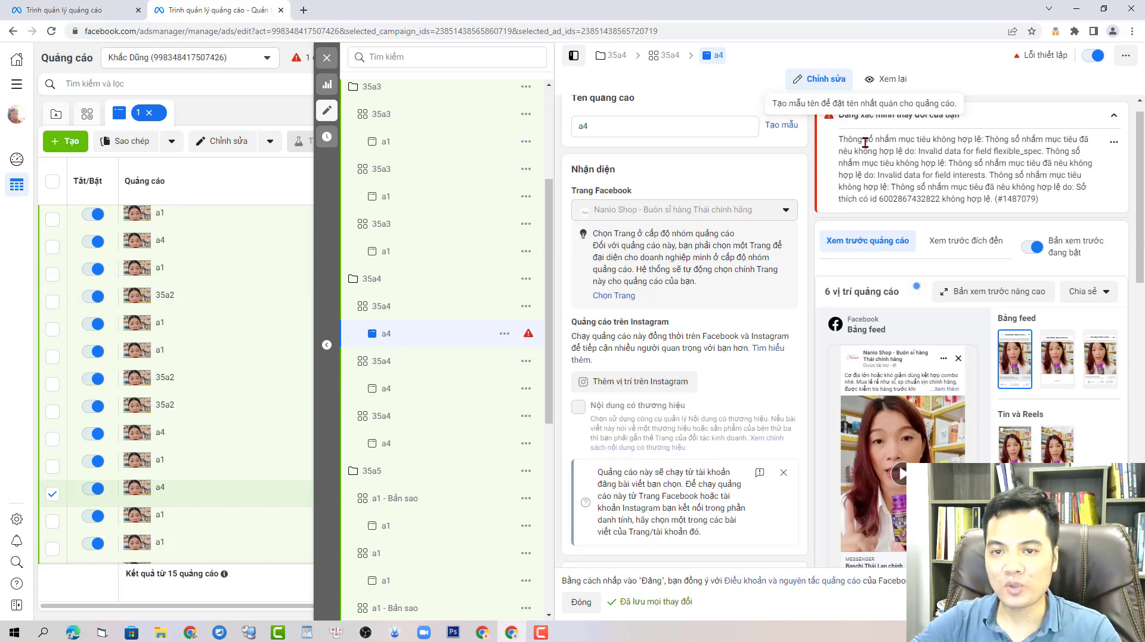
Read through the invalid-targeting error reported for ad a4.
{"action": "left_click_drag", "start_coordinate": [843, 111], "coordinate": [945, 110]}
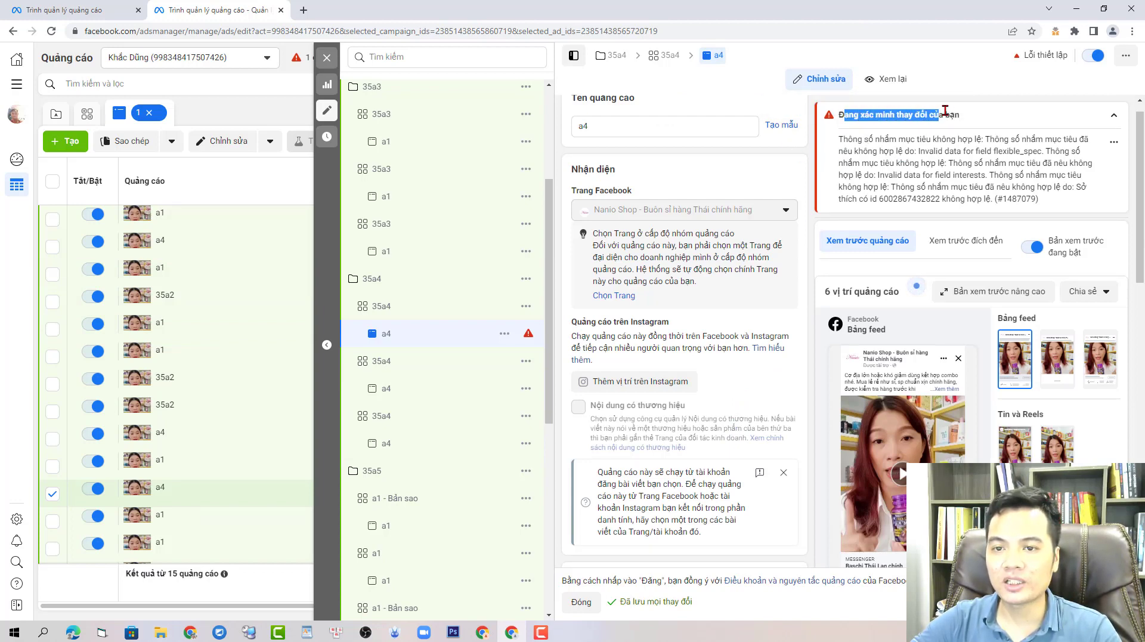
{"action": "scroll", "coordinate": [708, 281], "scroll_direction": "down", "scroll_amount": 7}
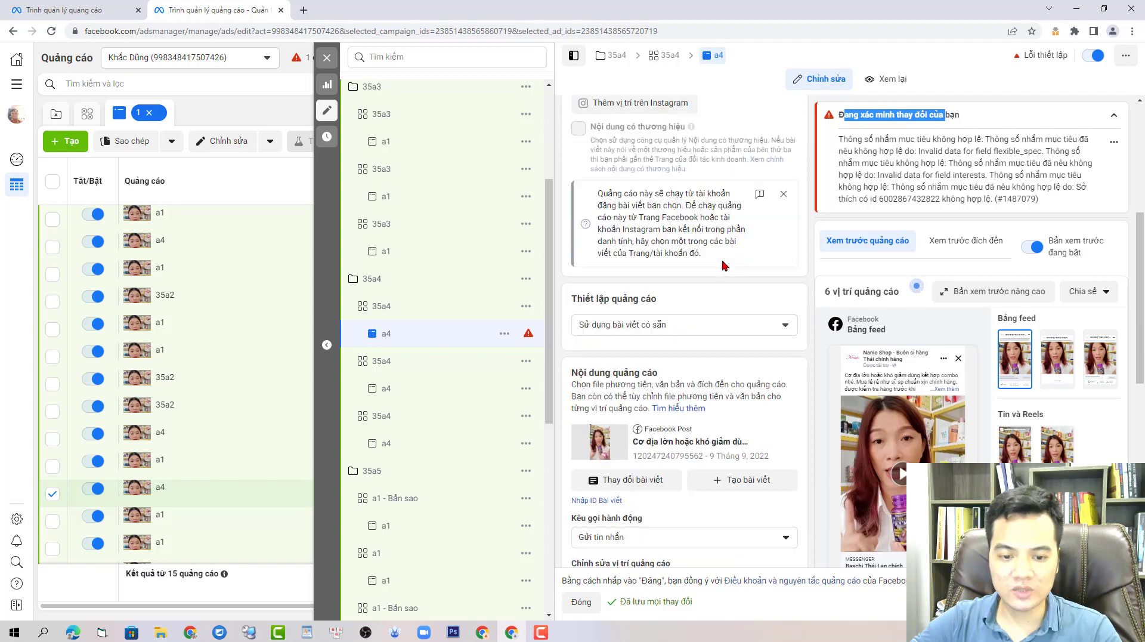
{"action": "scroll", "coordinate": [721, 322], "scroll_direction": "down", "scroll_amount": 2}
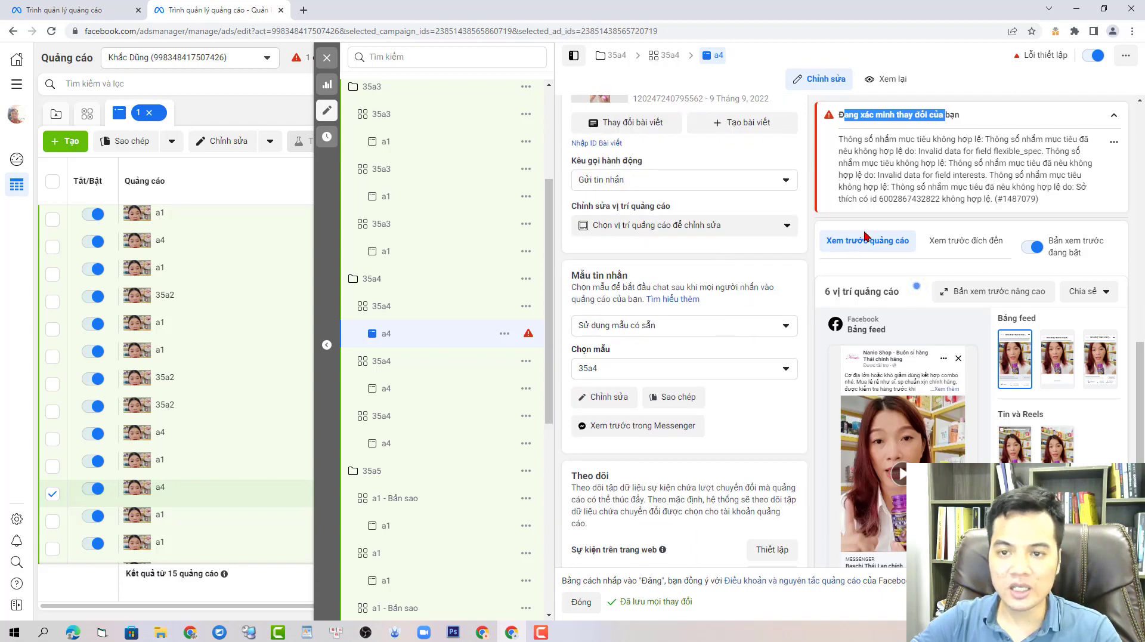
{"action": "left_click_drag", "start_coordinate": [909, 163], "coordinate": [1086, 138]}
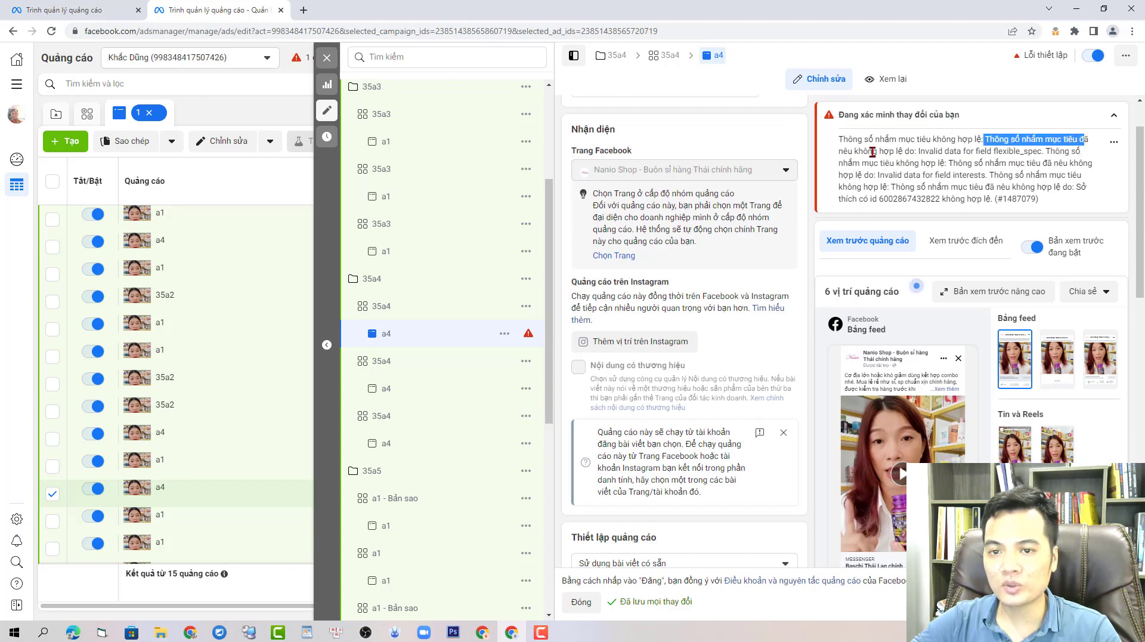
{"action": "left_click_drag", "start_coordinate": [867, 151], "coordinate": [933, 151]}
Open ad set 35a4 and remove the Làm đẹp and Skin care interests from detailed targeting.
{"action": "left_click", "coordinate": [447, 306]}
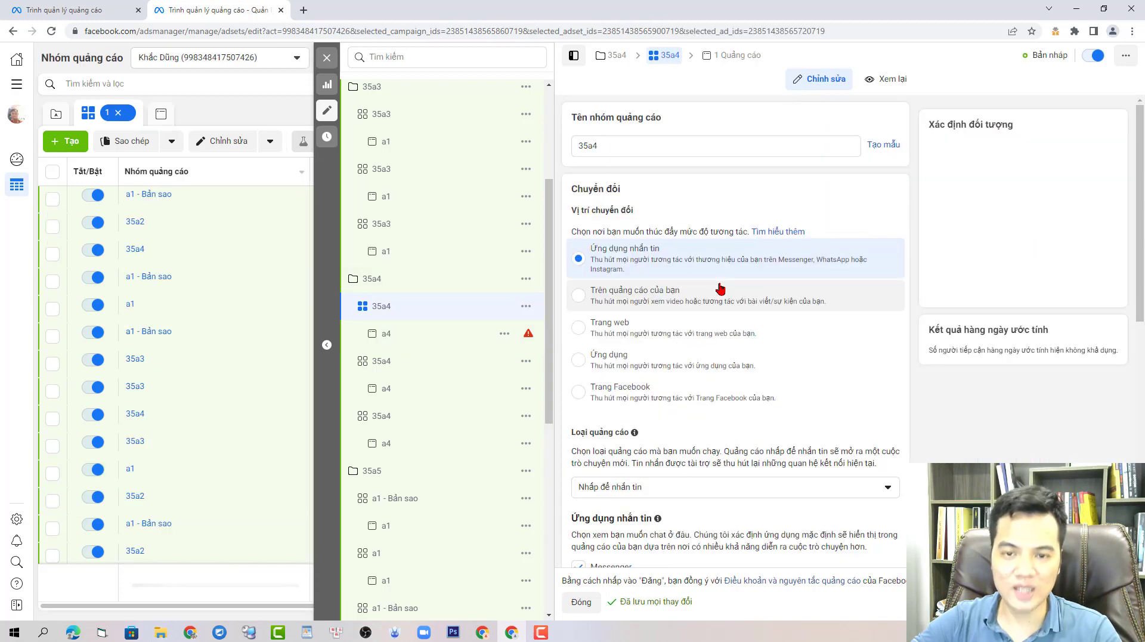
{"action": "scroll", "coordinate": [858, 346], "scroll_direction": "down", "scroll_amount": 15}
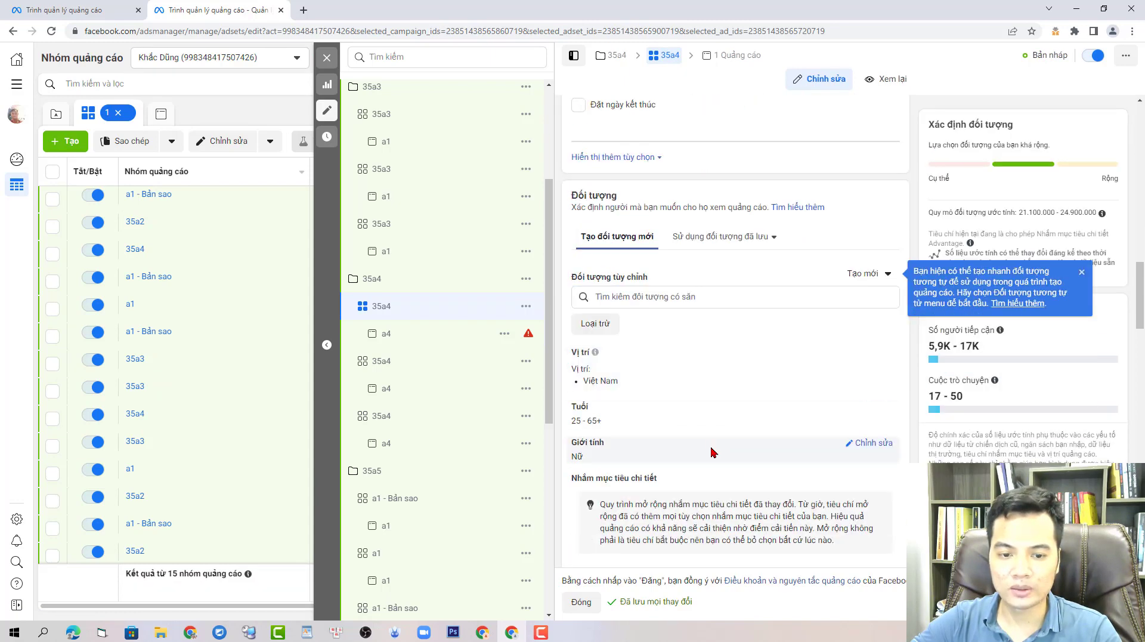
{"action": "scroll", "coordinate": [676, 458], "scroll_direction": "down", "scroll_amount": 3}
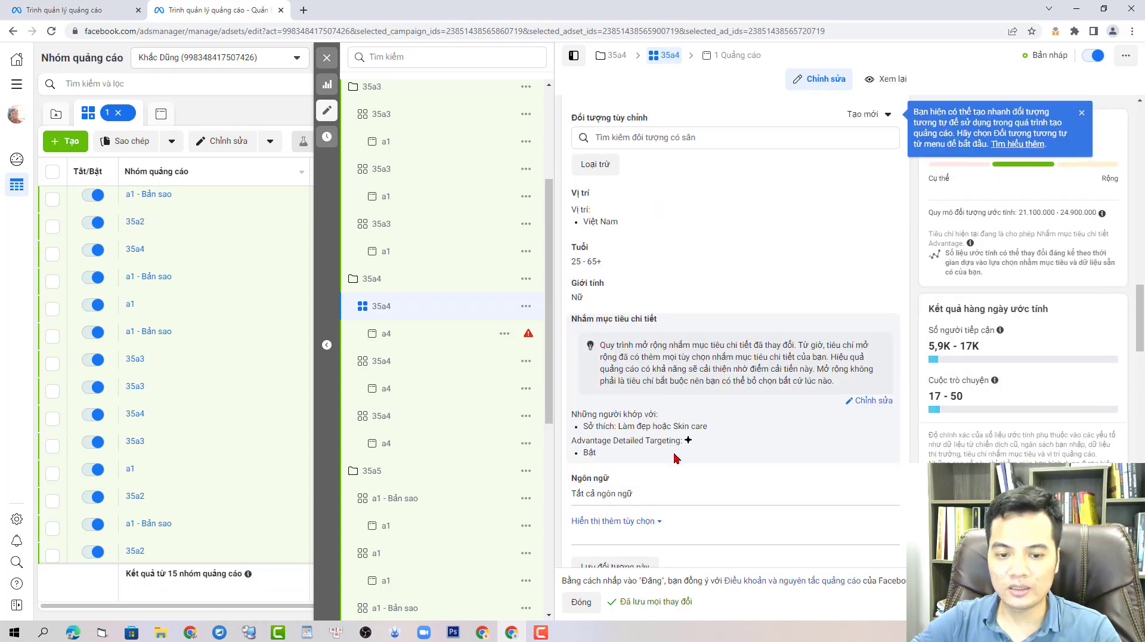
{"action": "left_click", "coordinate": [872, 400]}
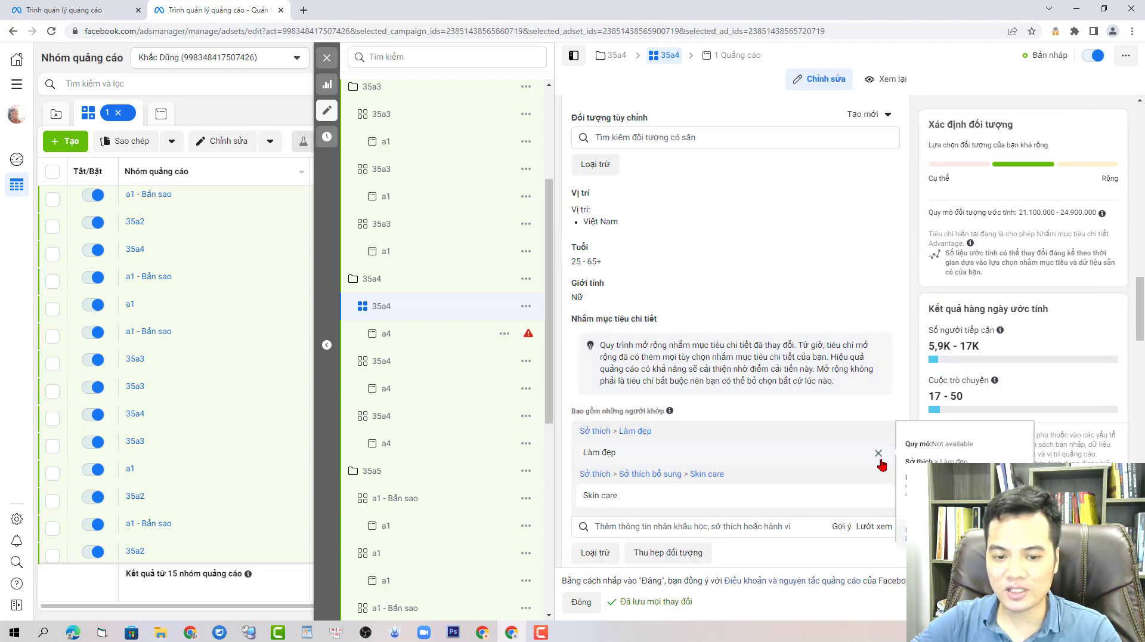
{"action": "left_click", "coordinate": [878, 455]}
{"action": "left_click", "coordinate": [879, 453]}
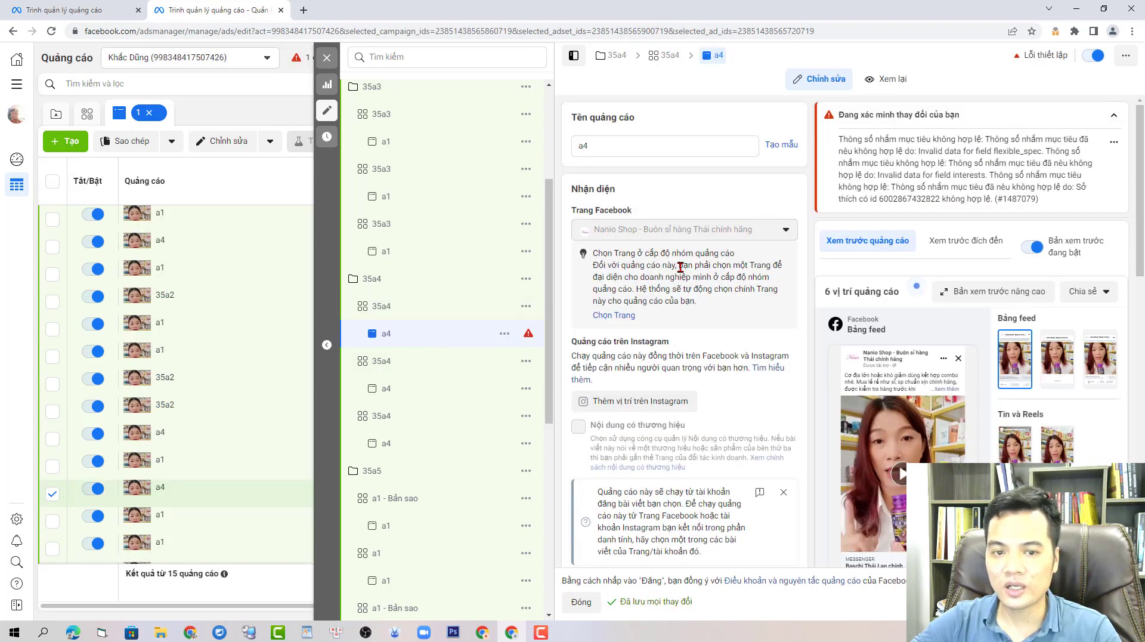
Try template 35a6 on ad a4, then set its message template back to 35a4.
{"action": "scroll", "coordinate": [686, 315], "scroll_direction": "down", "scroll_amount": 2}
{"action": "scroll", "coordinate": [687, 315], "scroll_direction": "down", "scroll_amount": 8}
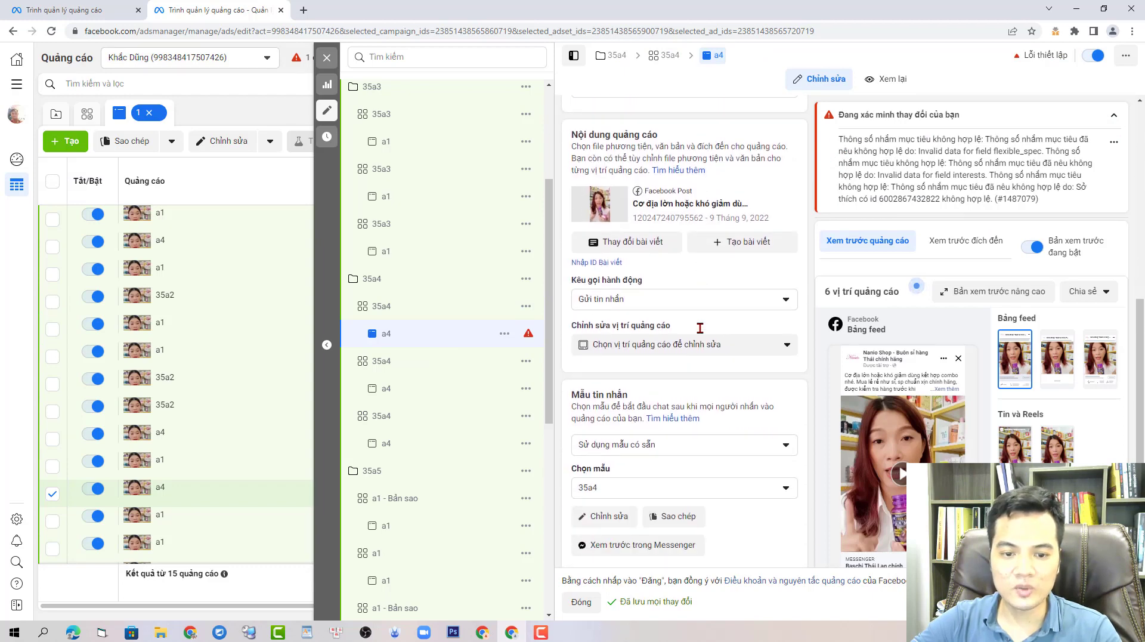
{"action": "left_click", "coordinate": [703, 397]}
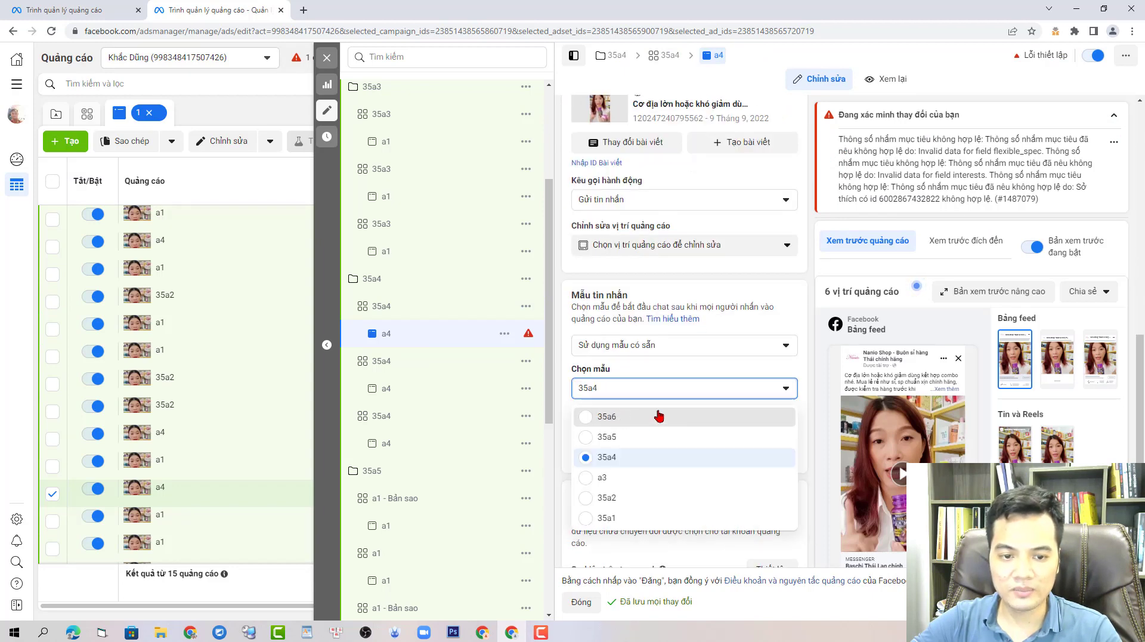
{"action": "left_click", "coordinate": [660, 413]}
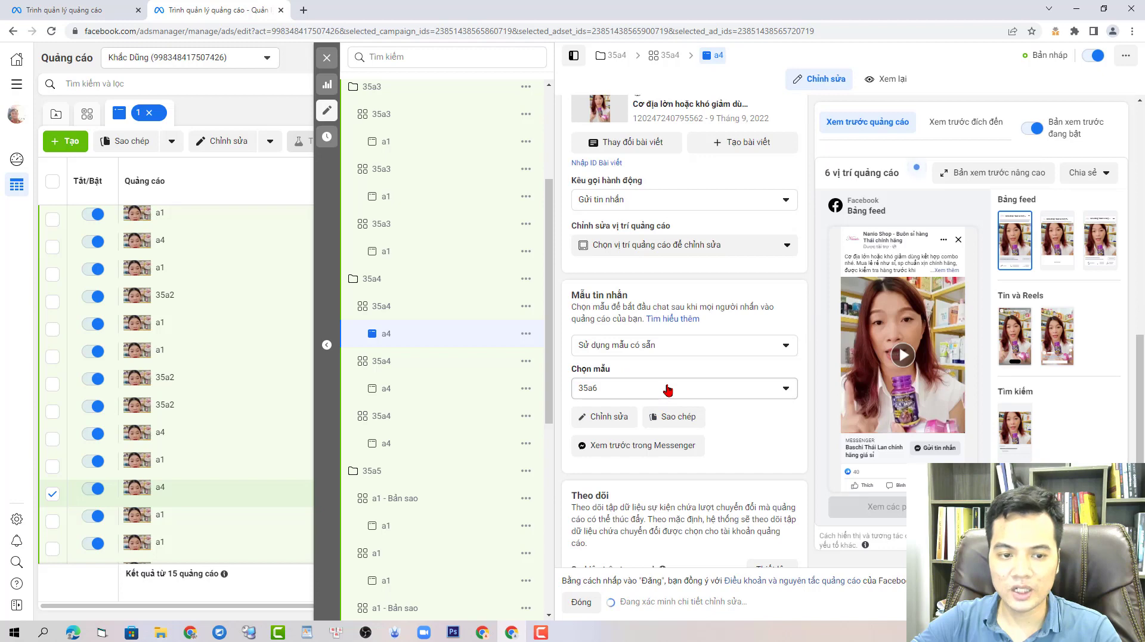
{"action": "left_click", "coordinate": [668, 390]}
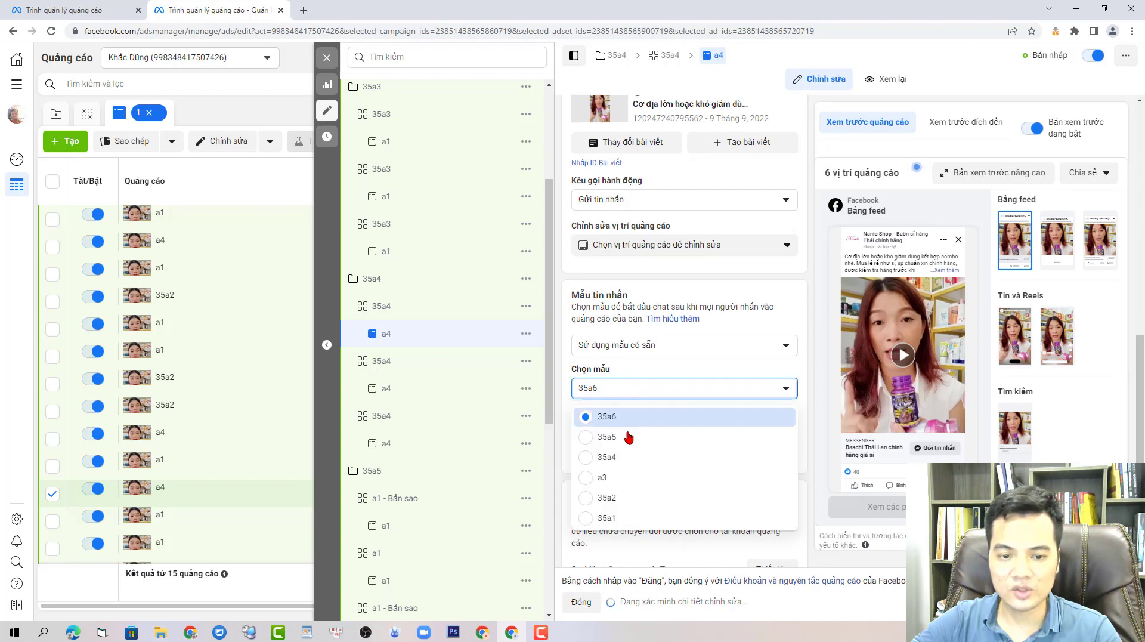
{"action": "left_click", "coordinate": [756, 457]}
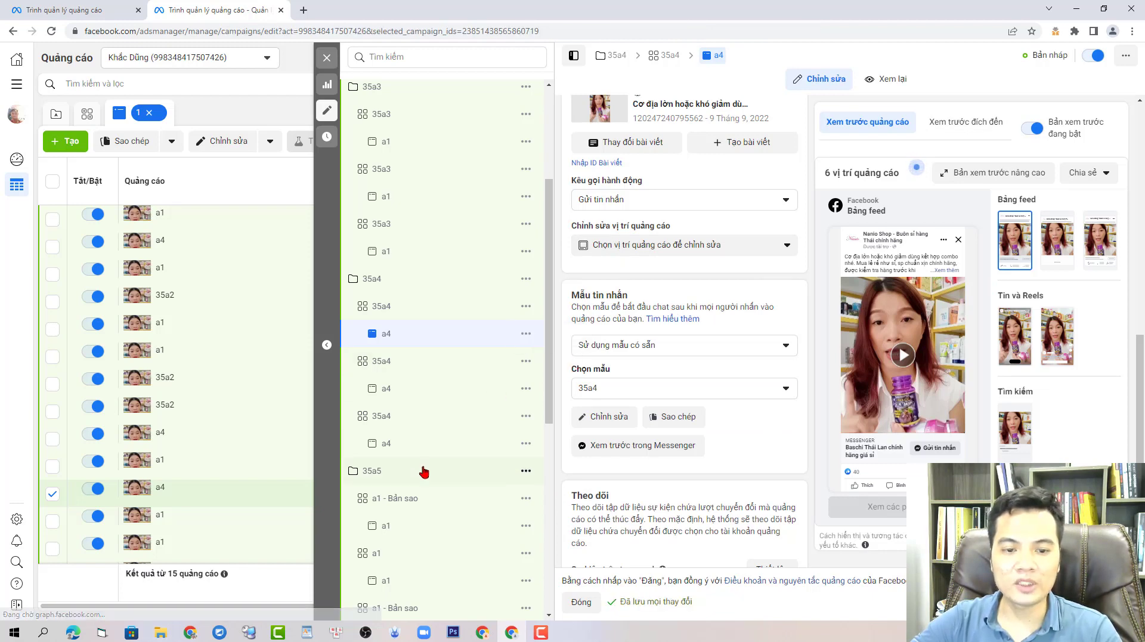
Look over campaign 35a5's three ads, then close the editing panel.
{"action": "left_click", "coordinate": [450, 471]}
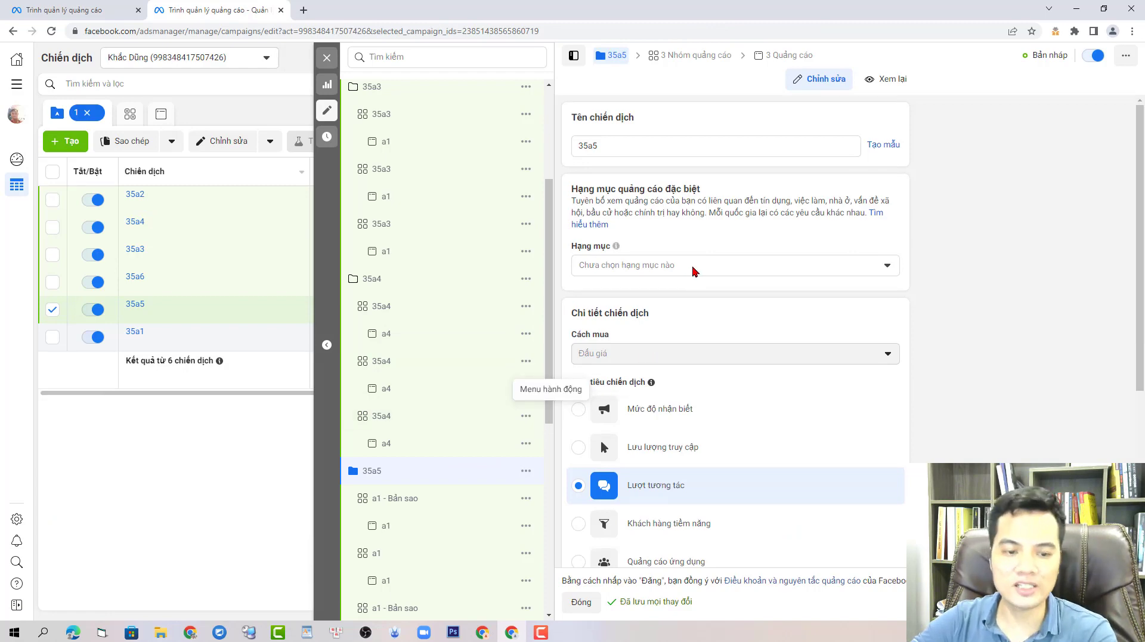
{"action": "left_click", "coordinate": [787, 55]}
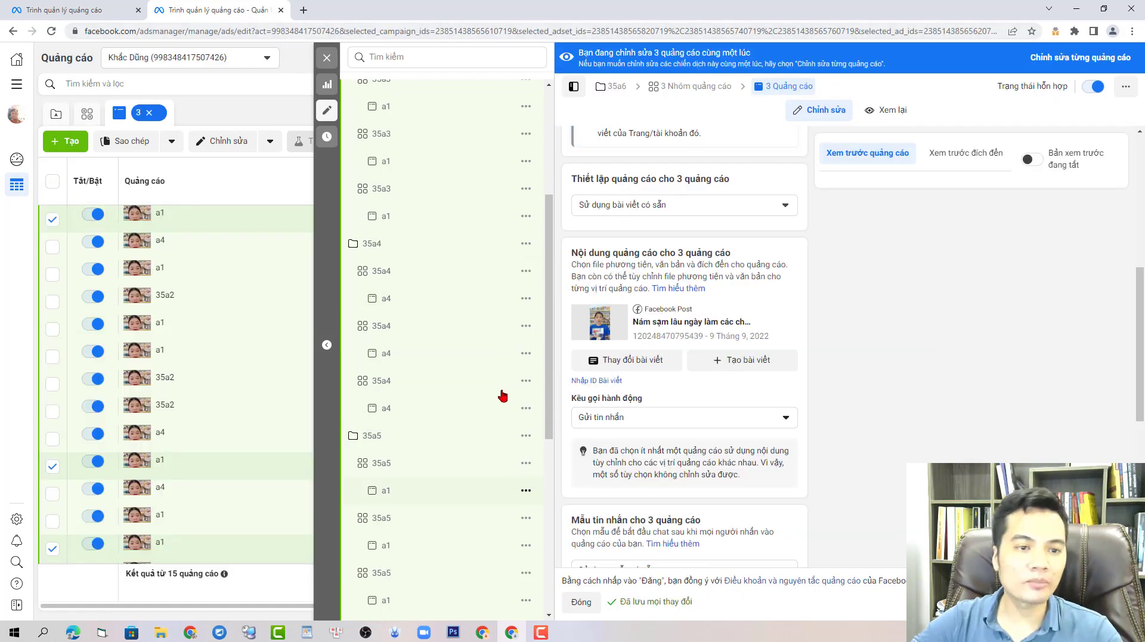
{"action": "scroll", "coordinate": [503, 395], "scroll_direction": "up", "scroll_amount": 4}
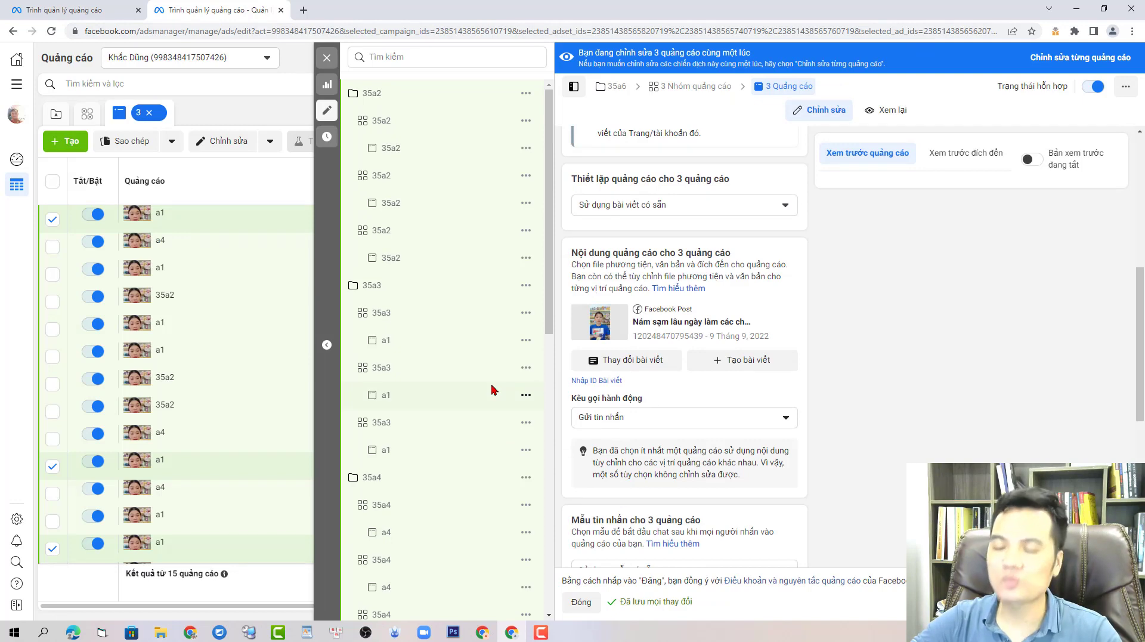
{"action": "left_click", "coordinate": [327, 58]}
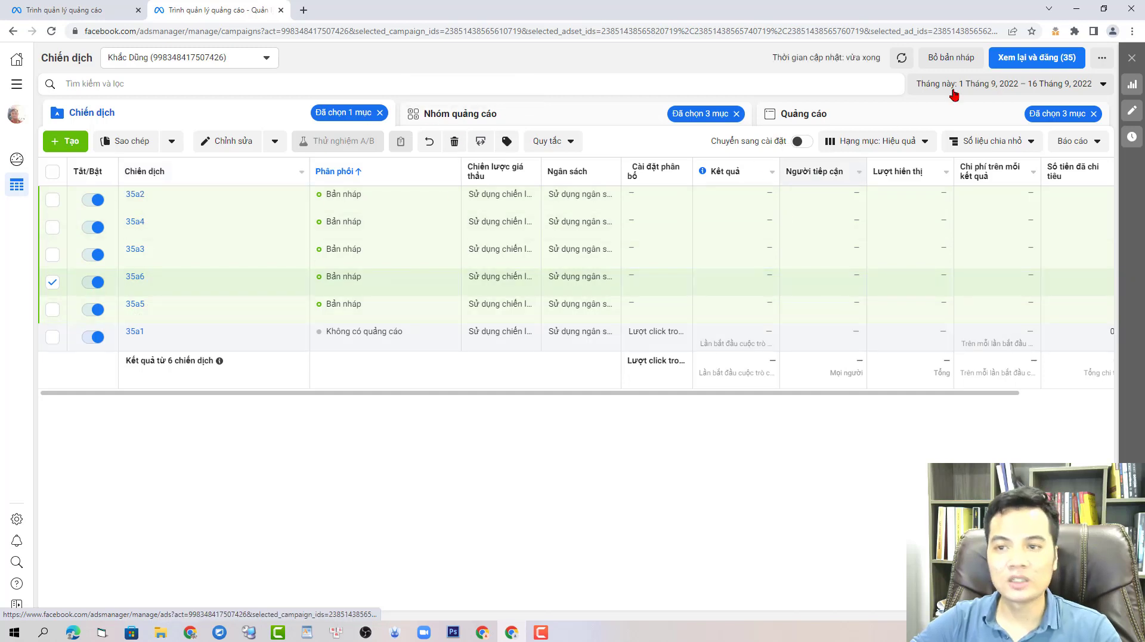
Review the 35 draft changes across campaigns, ad sets and ads, then publish them.
{"action": "left_click", "coordinate": [1036, 57]}
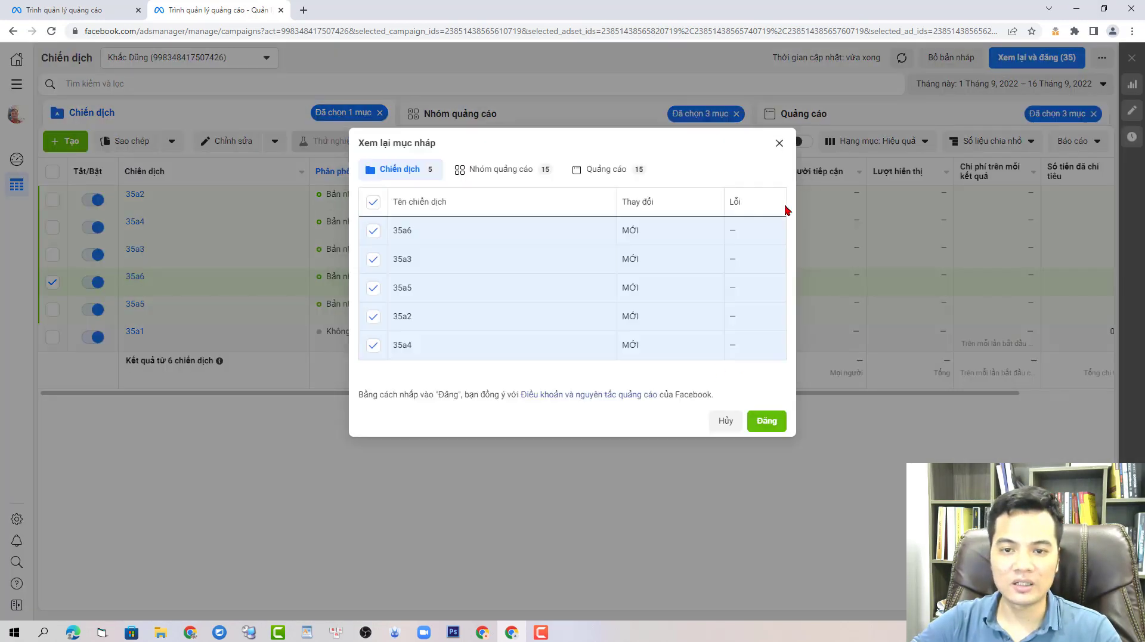
{"action": "left_click", "coordinate": [779, 143]}
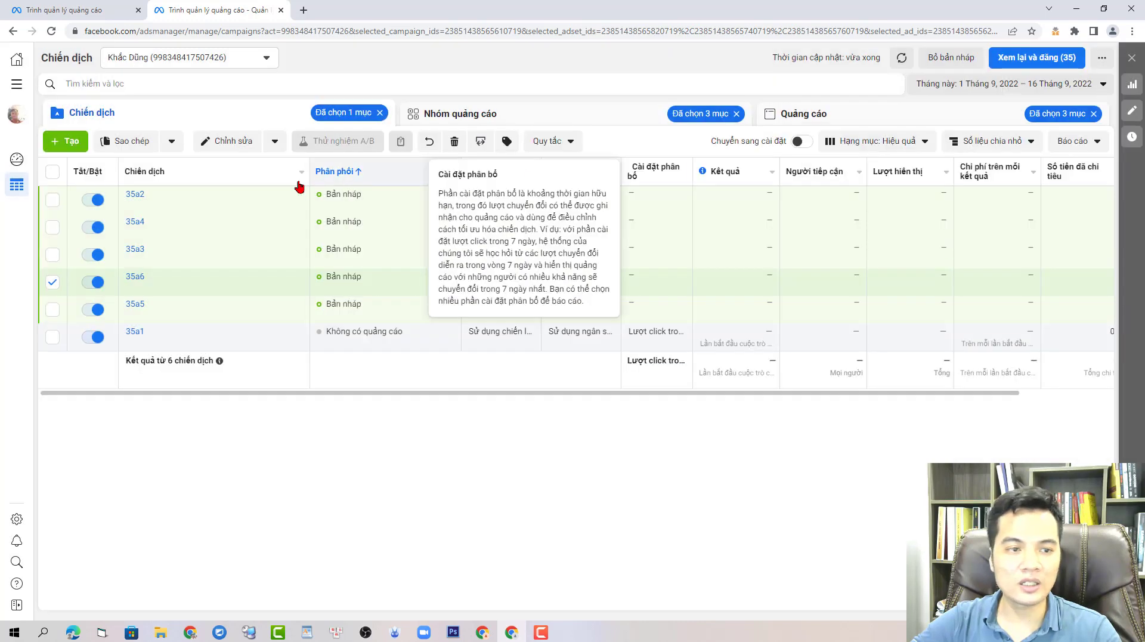
{"action": "left_click", "coordinate": [1015, 61]}
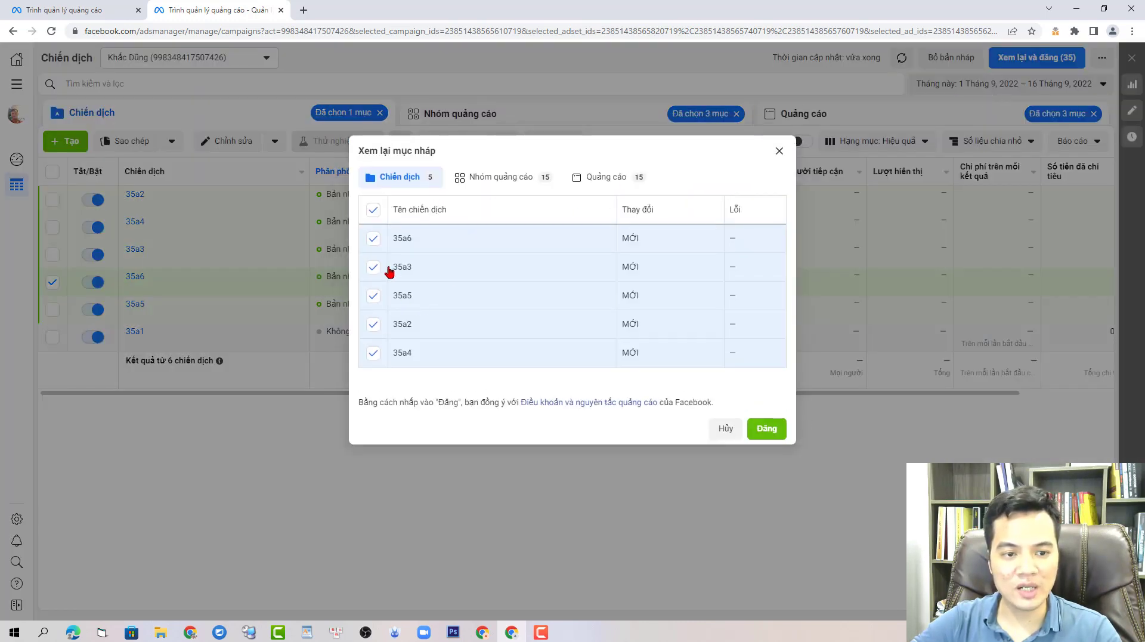
{"action": "left_click", "coordinate": [510, 179]}
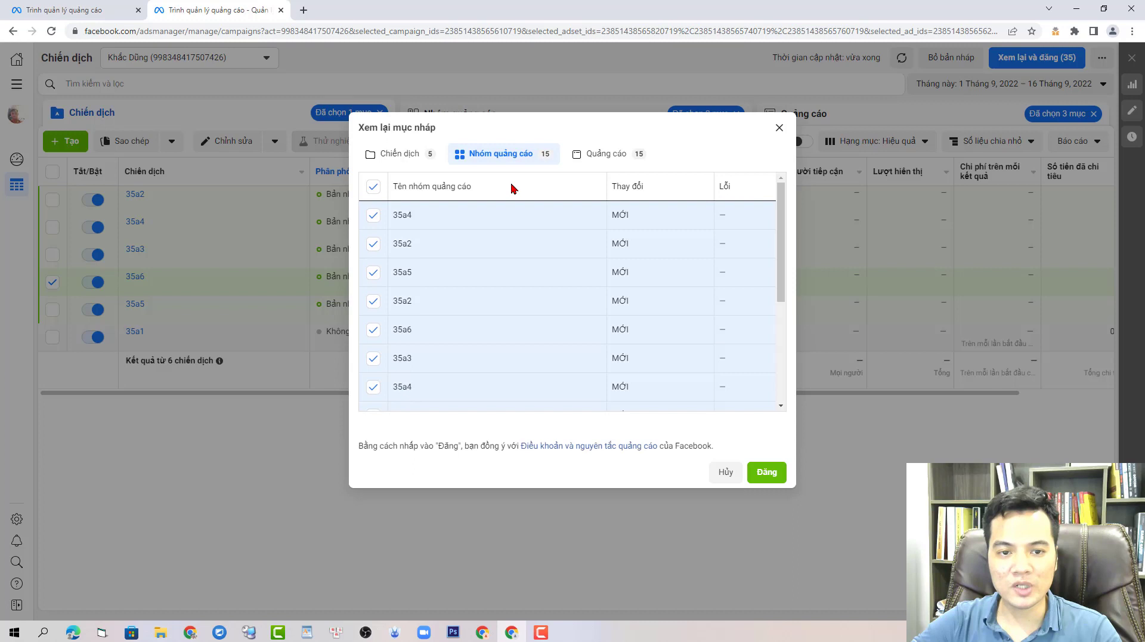
{"action": "left_click", "coordinate": [607, 156]}
{"action": "left_click", "coordinate": [778, 472]}
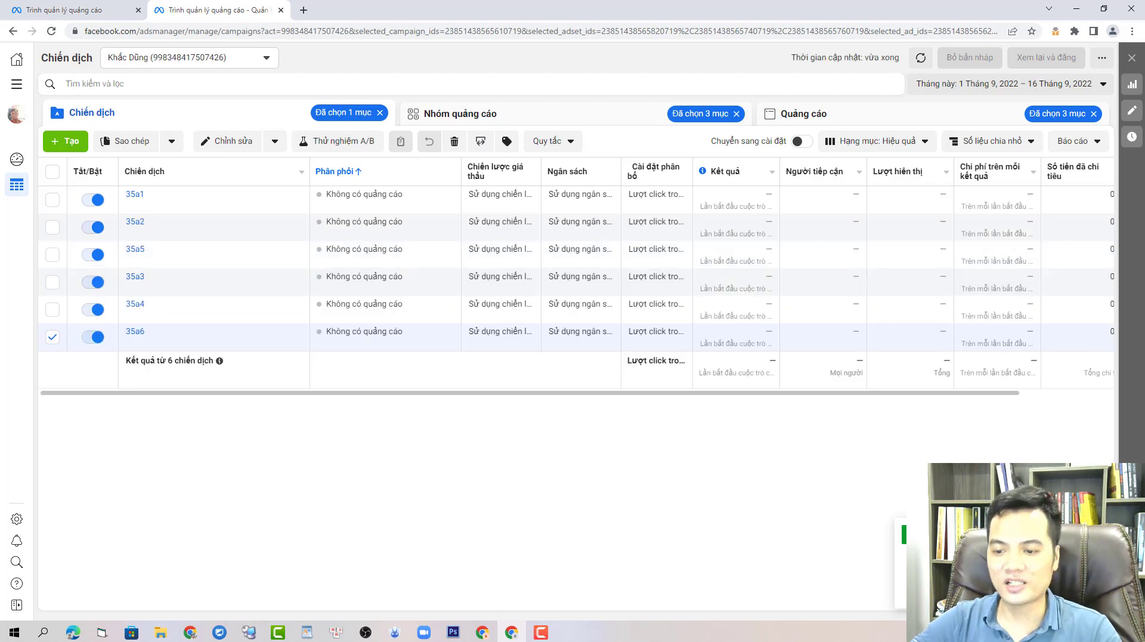
Reload Ads Manager, view the Ads tab, return to Campaigns, and deselect the 35a6 campaign.
{"action": "left_click", "coordinate": [52, 33]}
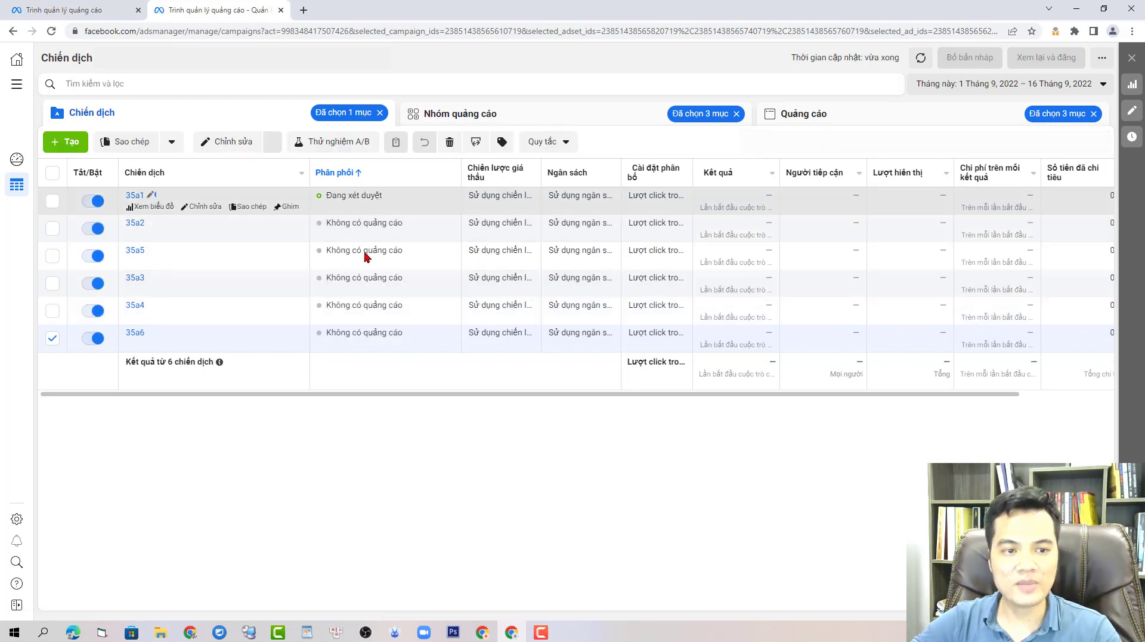
{"action": "left_click", "coordinate": [853, 113]}
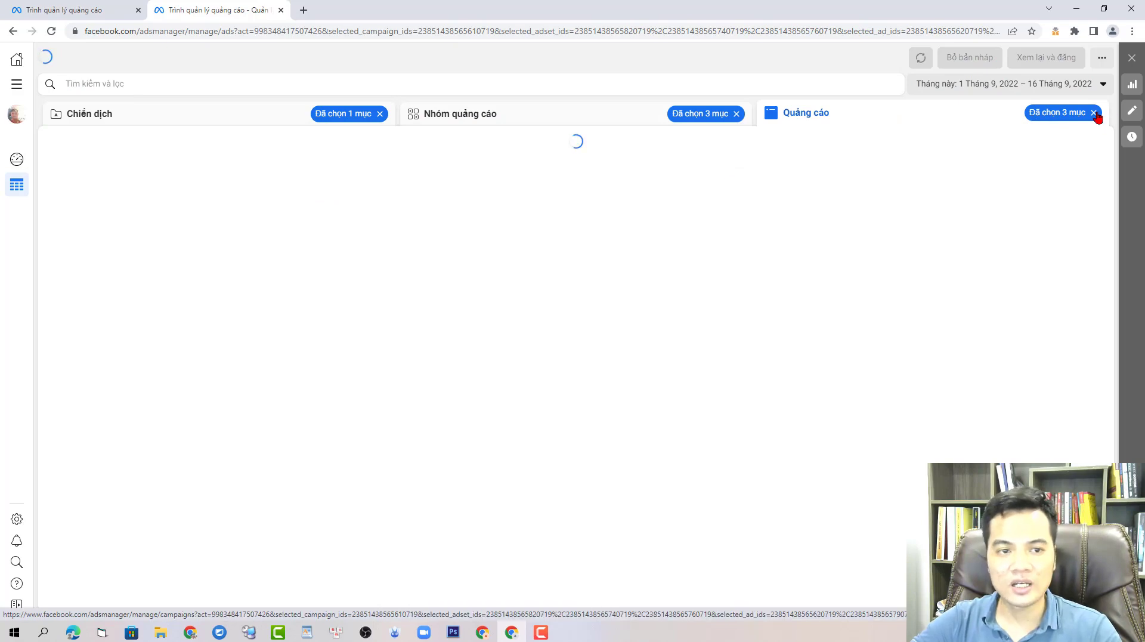
{"action": "left_click", "coordinate": [248, 113]}
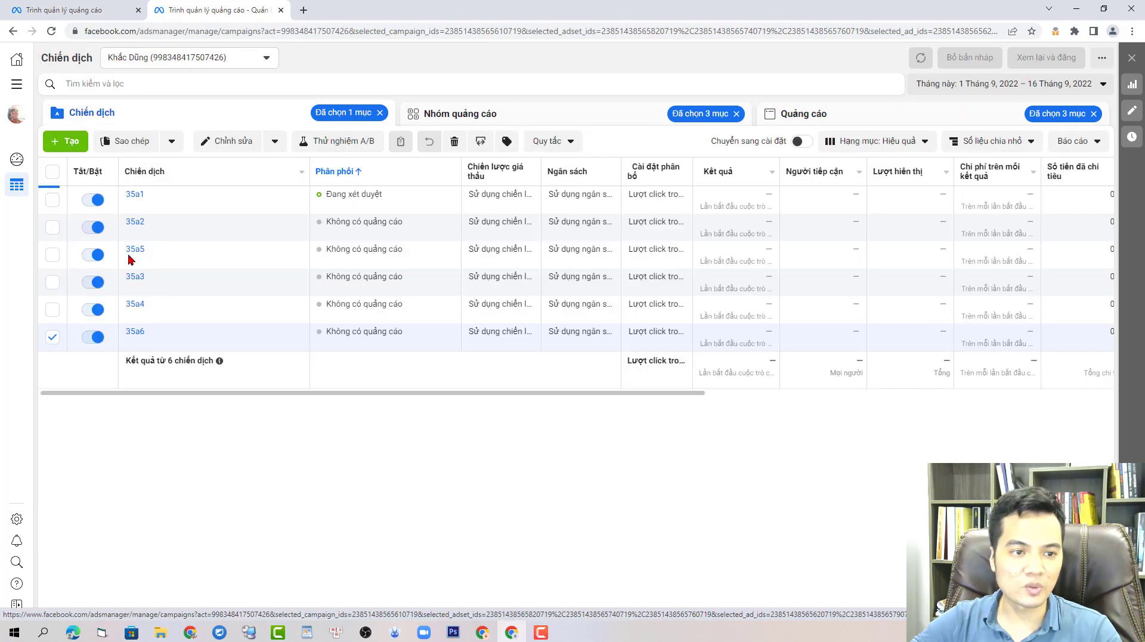
{"action": "left_click", "coordinate": [52, 337]}
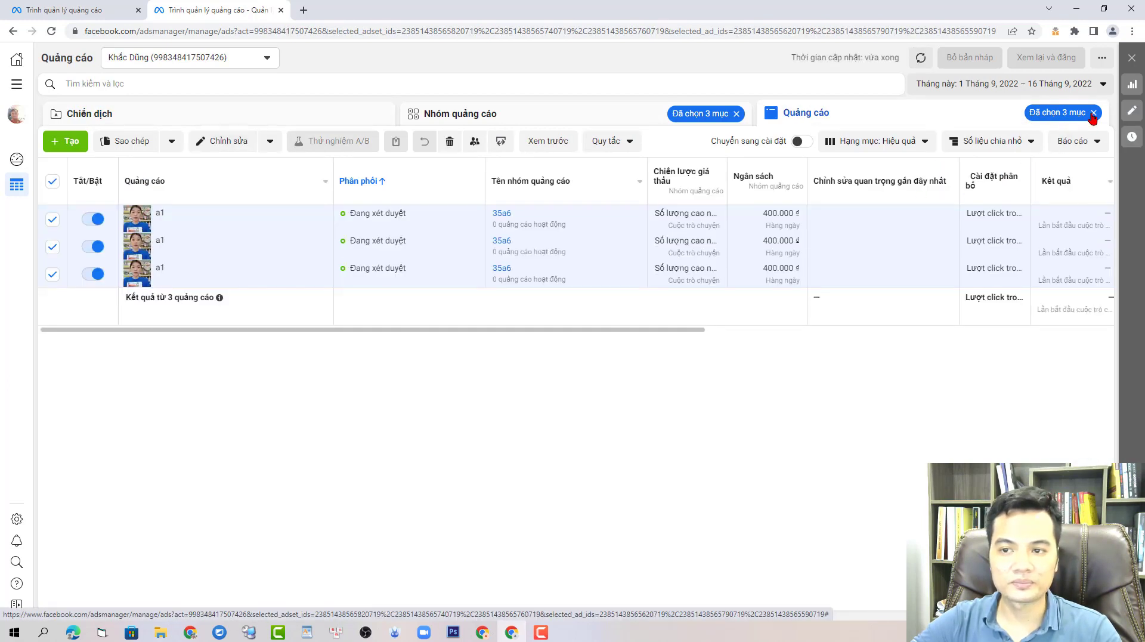
Clear the 'Đã chọn 3 mục' filter to review all ads, then return to Campaigns.
{"action": "left_click", "coordinate": [736, 113]}
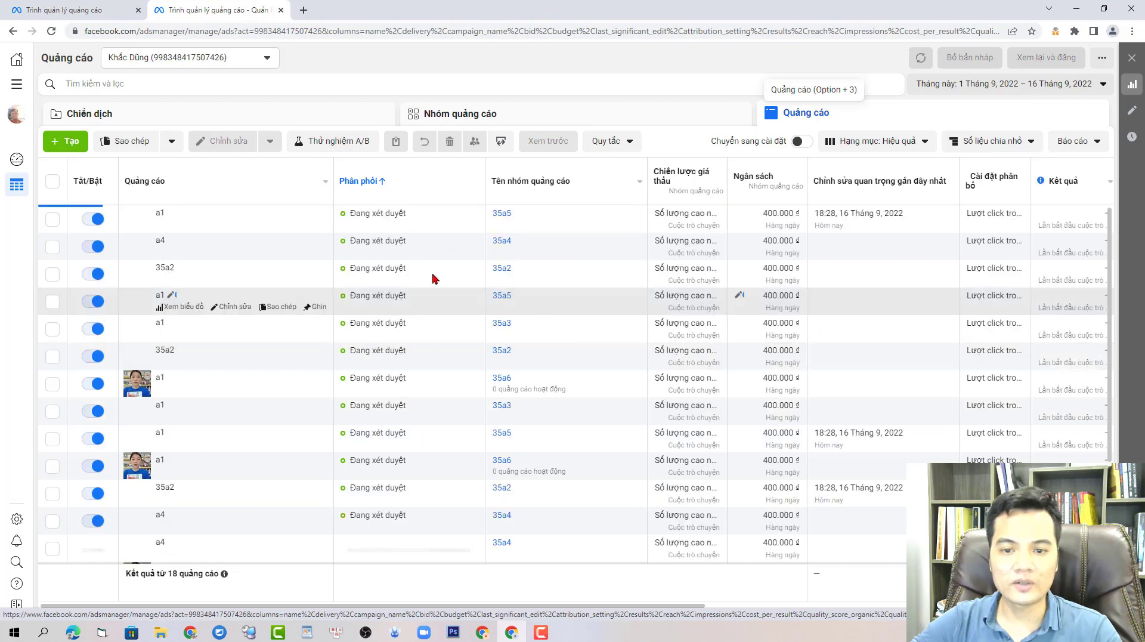
{"action": "scroll", "coordinate": [434, 279], "scroll_direction": "down", "scroll_amount": 3}
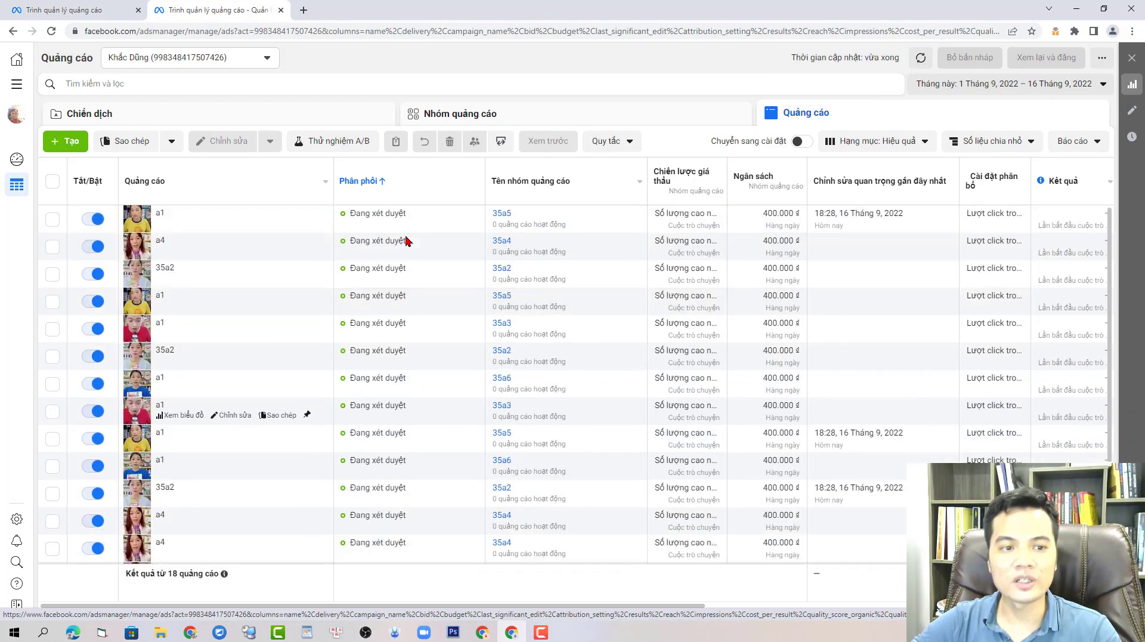
{"action": "left_click", "coordinate": [341, 116]}
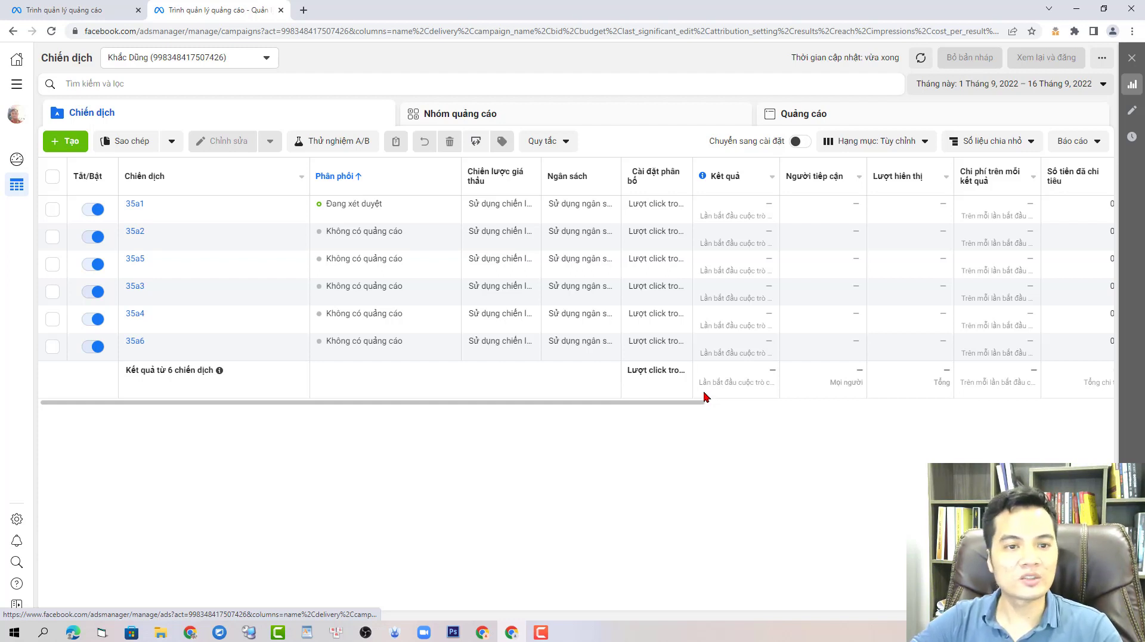
Narrow the Chiến dịch and Phân phối columns of the campaigns table.
{"action": "left_click_drag", "start_coordinate": [639, 403], "coordinate": [565, 409]}
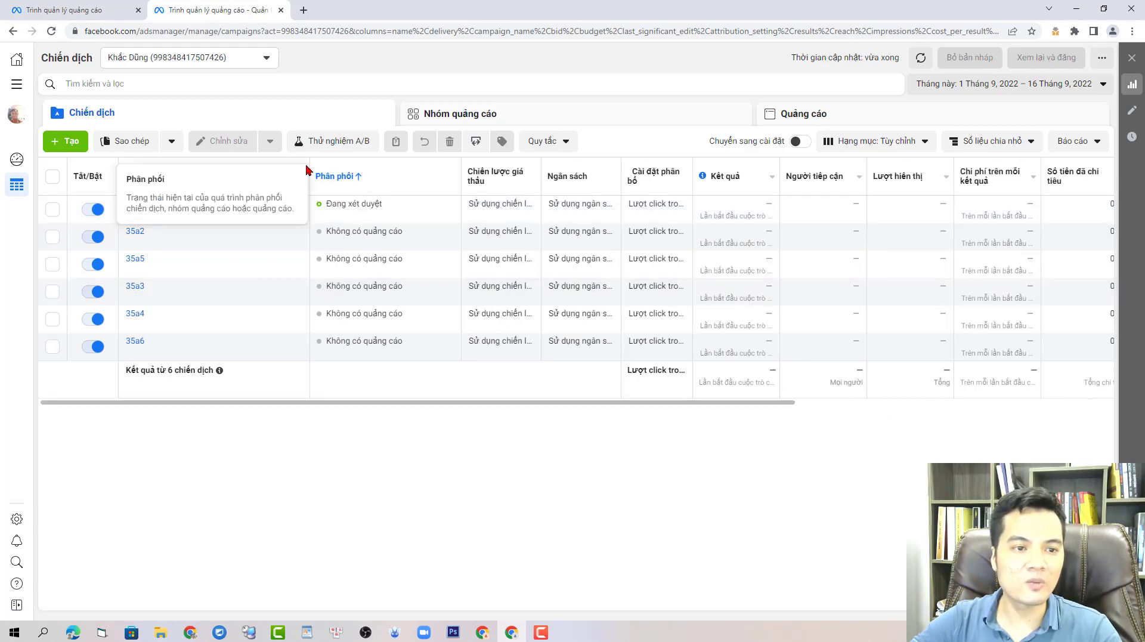
{"action": "left_click_drag", "start_coordinate": [309, 172], "coordinate": [204, 167]}
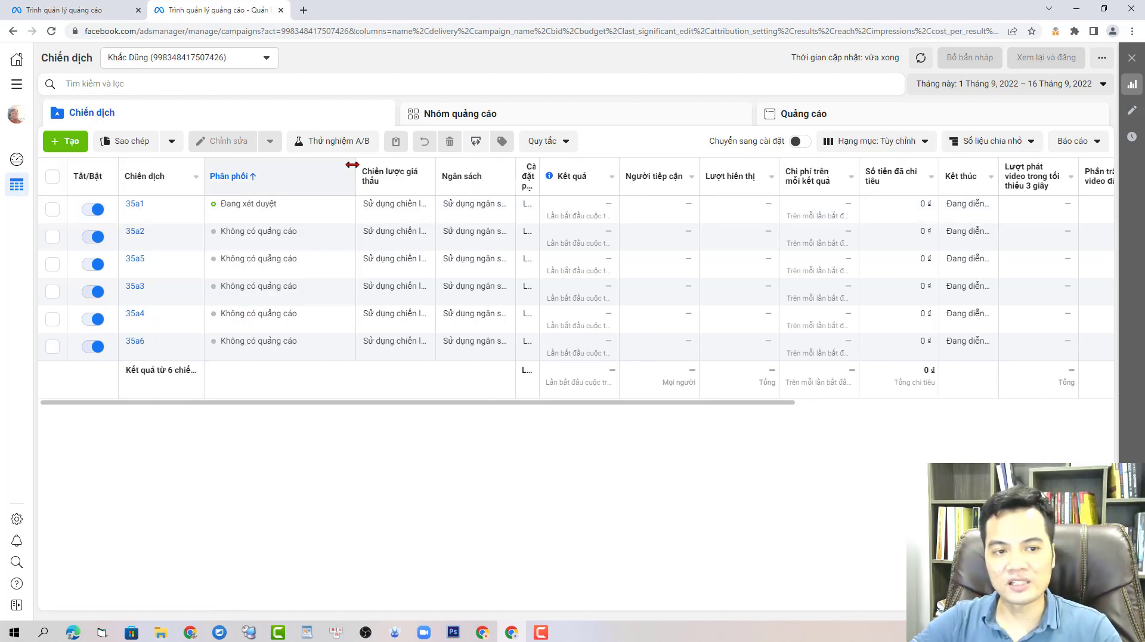
{"action": "left_click_drag", "start_coordinate": [357, 171], "coordinate": [312, 173]}
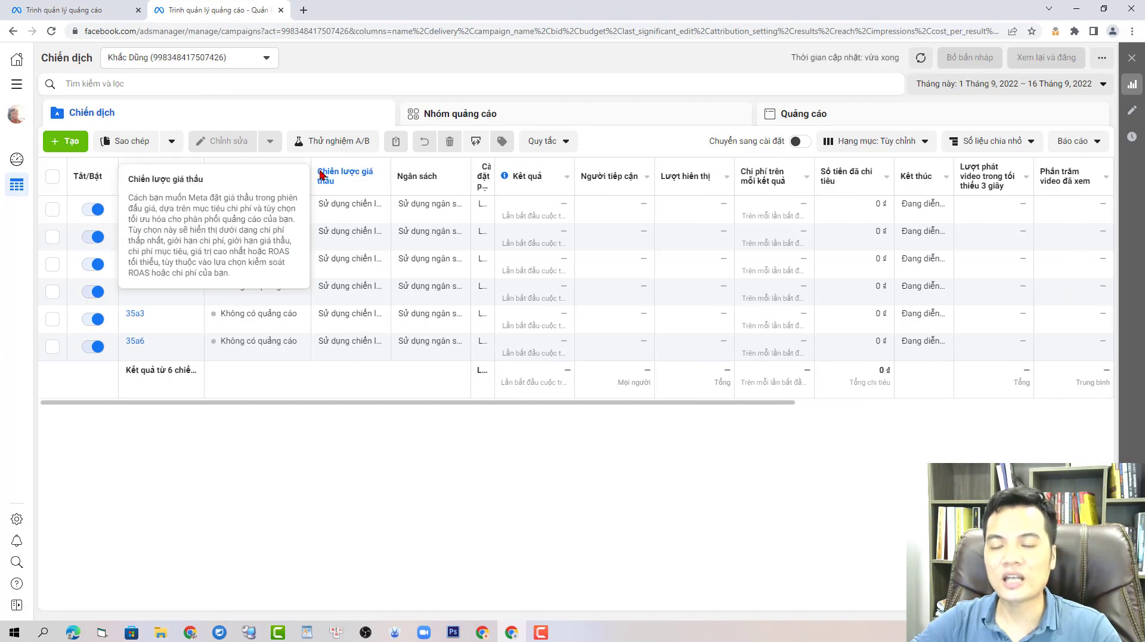